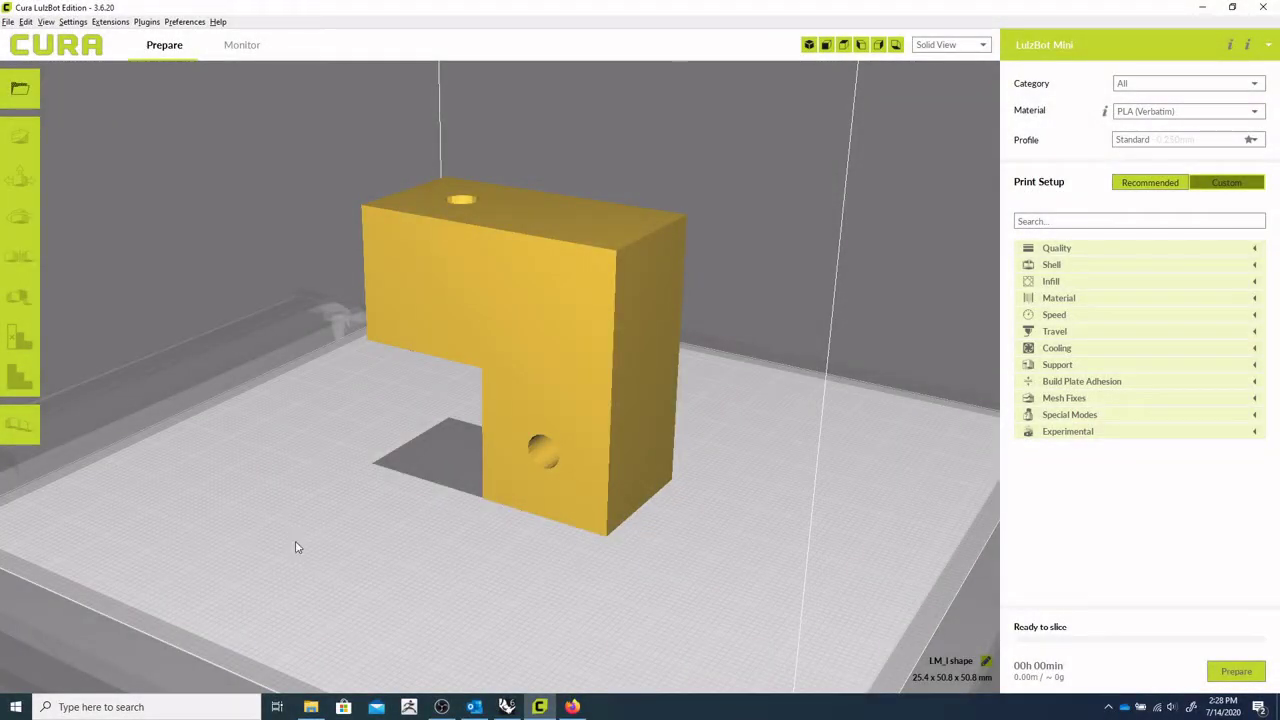
Orbit and zoom out around the upright L-shaped bracket to lower side views
{"action": "right_click_drag", "start_coordinate": [487, 566], "coordinate": [595, 565]}
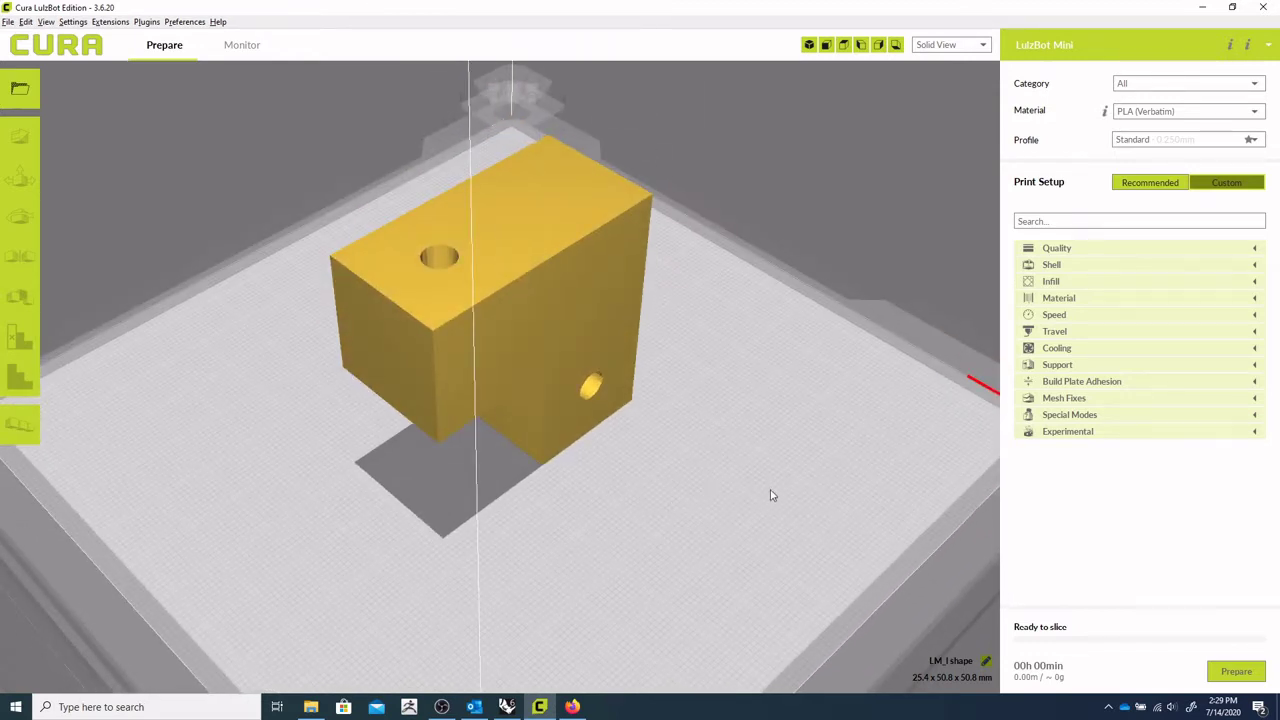
{"action": "right_click_drag", "start_coordinate": [757, 500], "coordinate": [518, 477]}
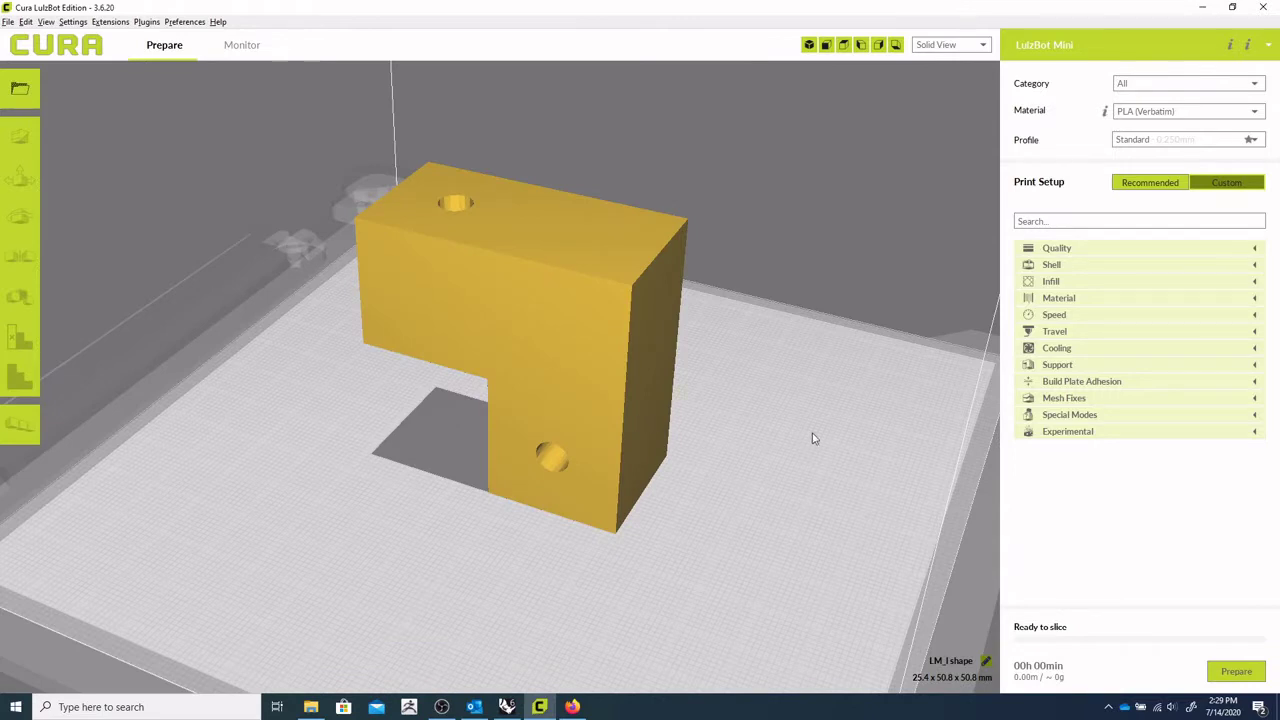
{"action": "right_click_drag", "start_coordinate": [817, 441], "coordinate": [790, 457]}
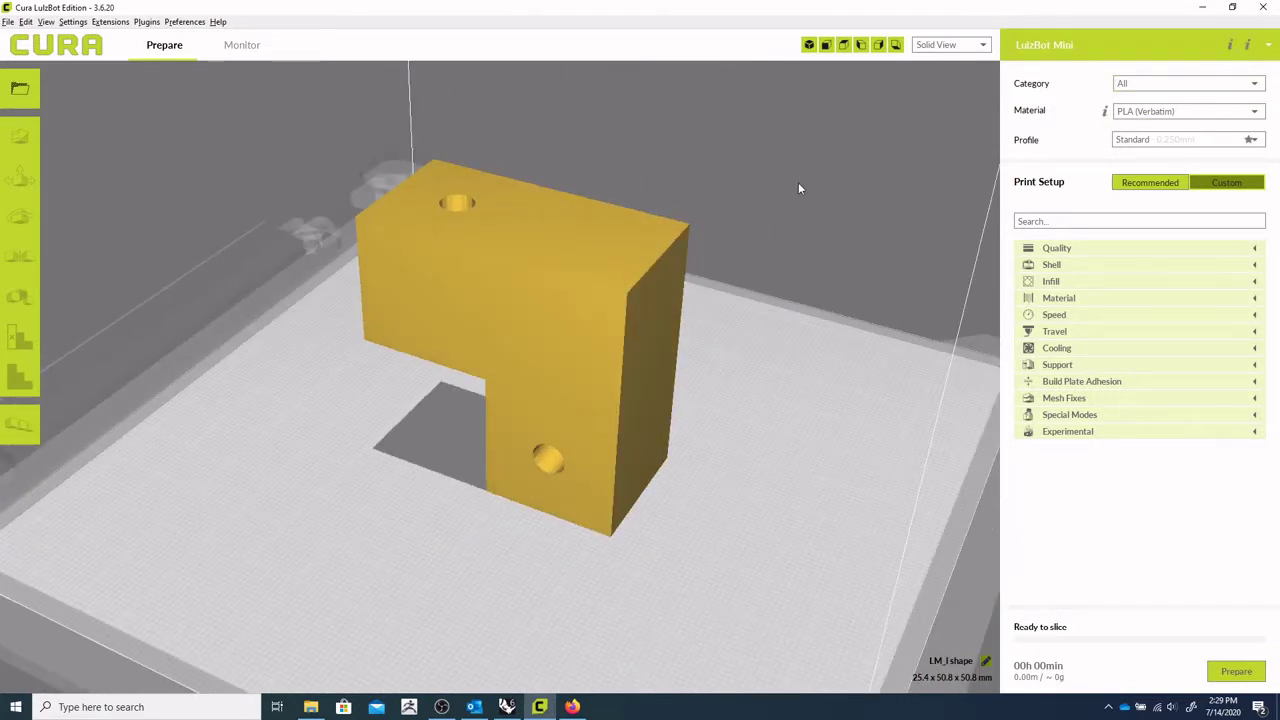
{"action": "scroll", "coordinate": [781, 220], "scroll_direction": "down", "scroll_amount": 5}
{"action": "scroll", "coordinate": [774, 233], "scroll_direction": "down", "scroll_amount": 3}
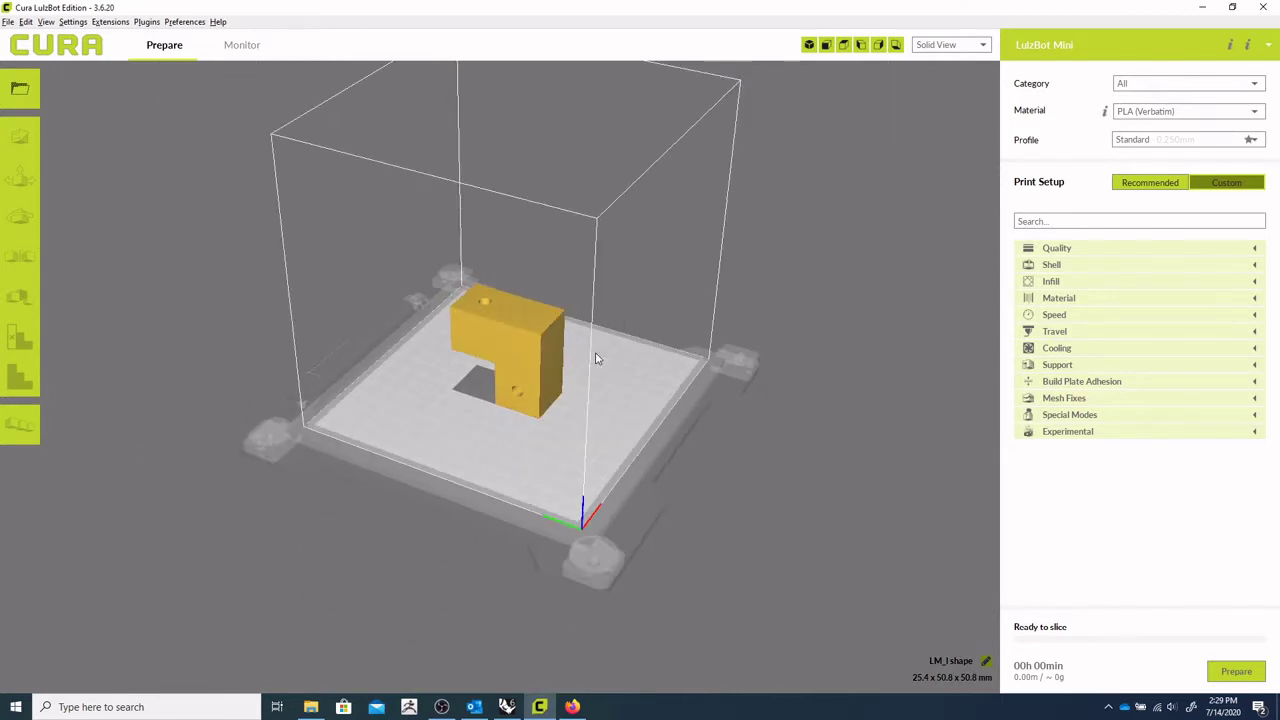
Settle on a low frontal view of the build plate and confirm the material stays PLA (Verbatim)
{"action": "right_click_drag", "start_coordinate": [720, 300], "coordinate": [618, 362]}
{"action": "scroll", "coordinate": [540, 408], "scroll_direction": "up", "scroll_amount": 3}
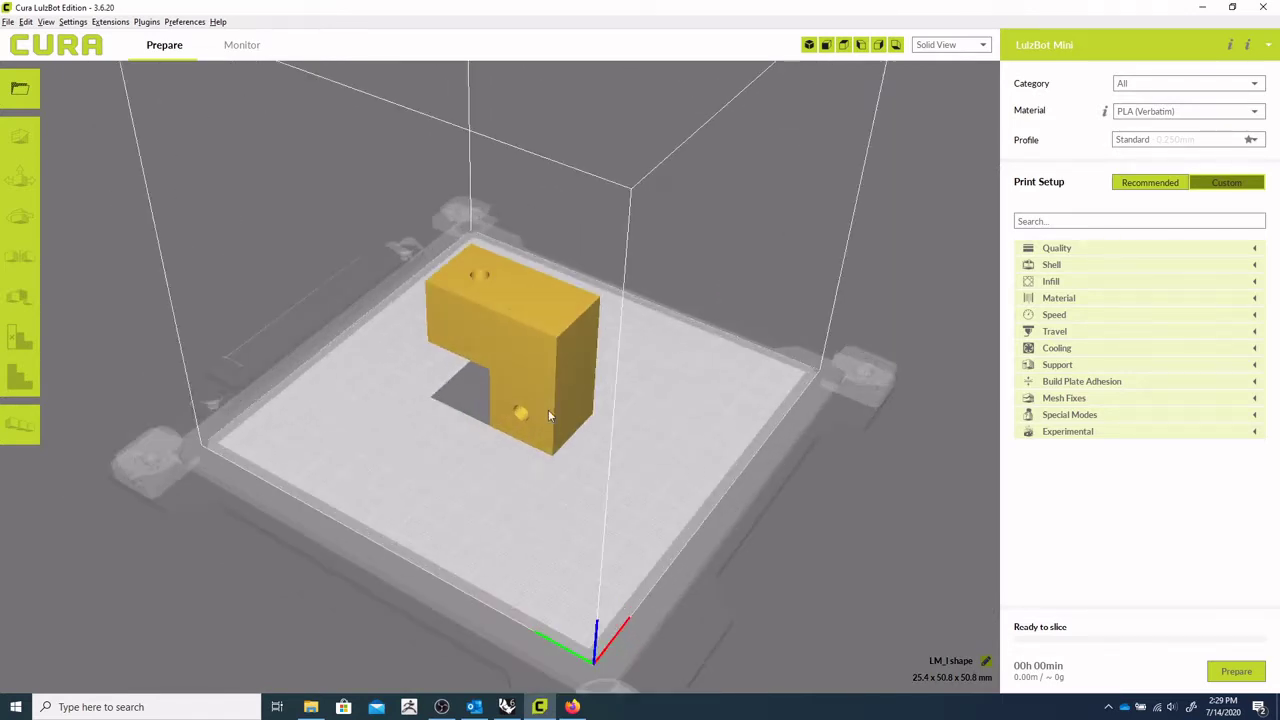
{"action": "right_click_drag", "start_coordinate": [550, 408], "coordinate": [650, 362]}
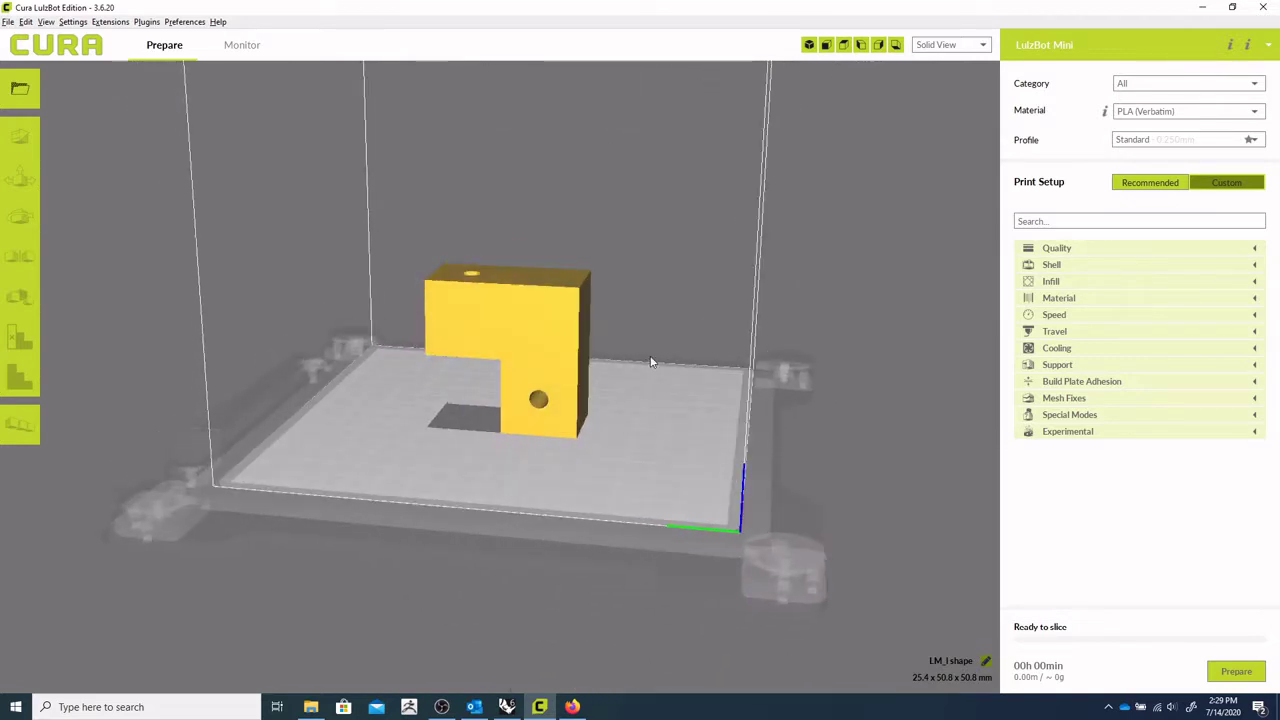
{"action": "left_click", "coordinate": [1172, 112]}
{"action": "left_click", "coordinate": [1172, 112]}
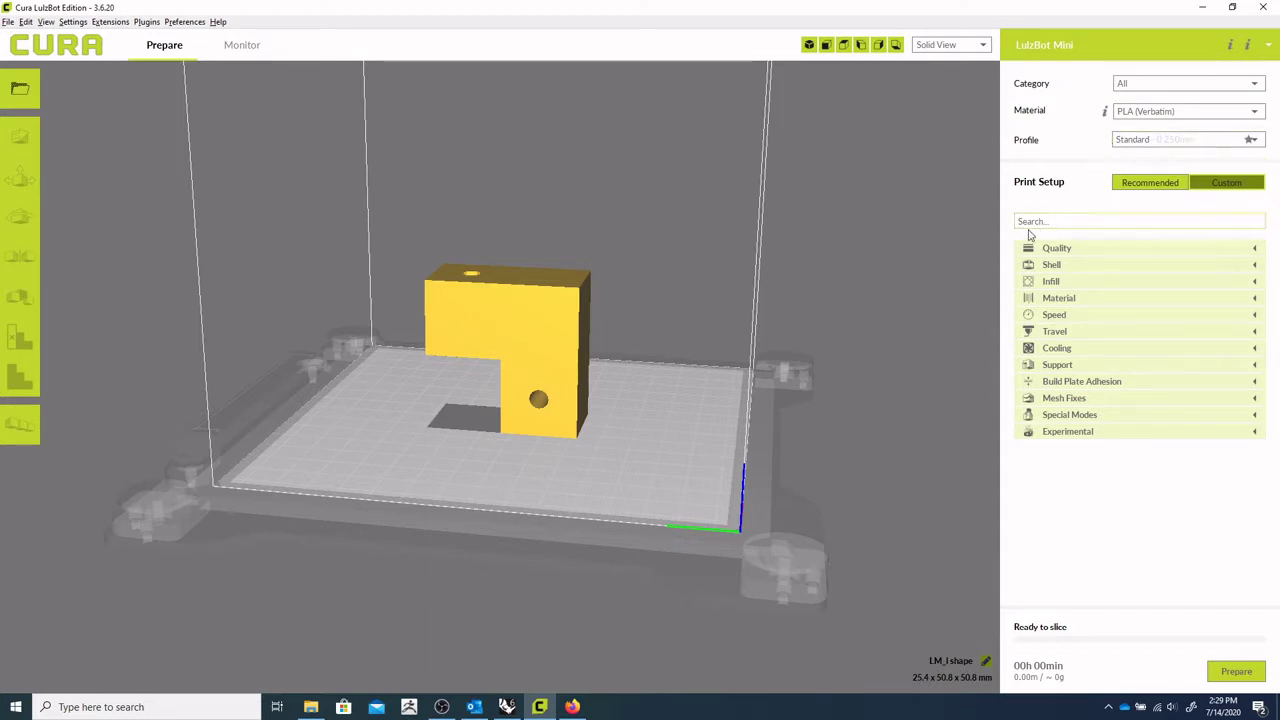
{"action": "left_click", "coordinate": [1080, 265]}
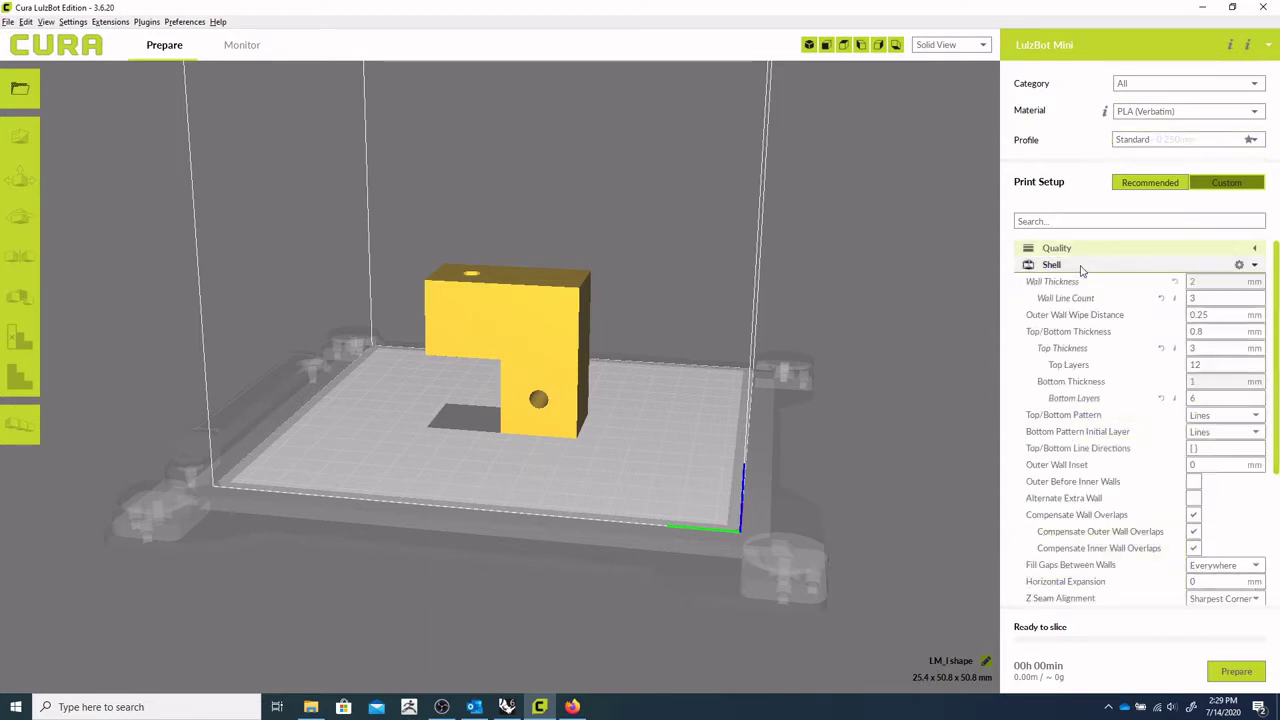
{"action": "left_click", "coordinate": [1208, 298]}
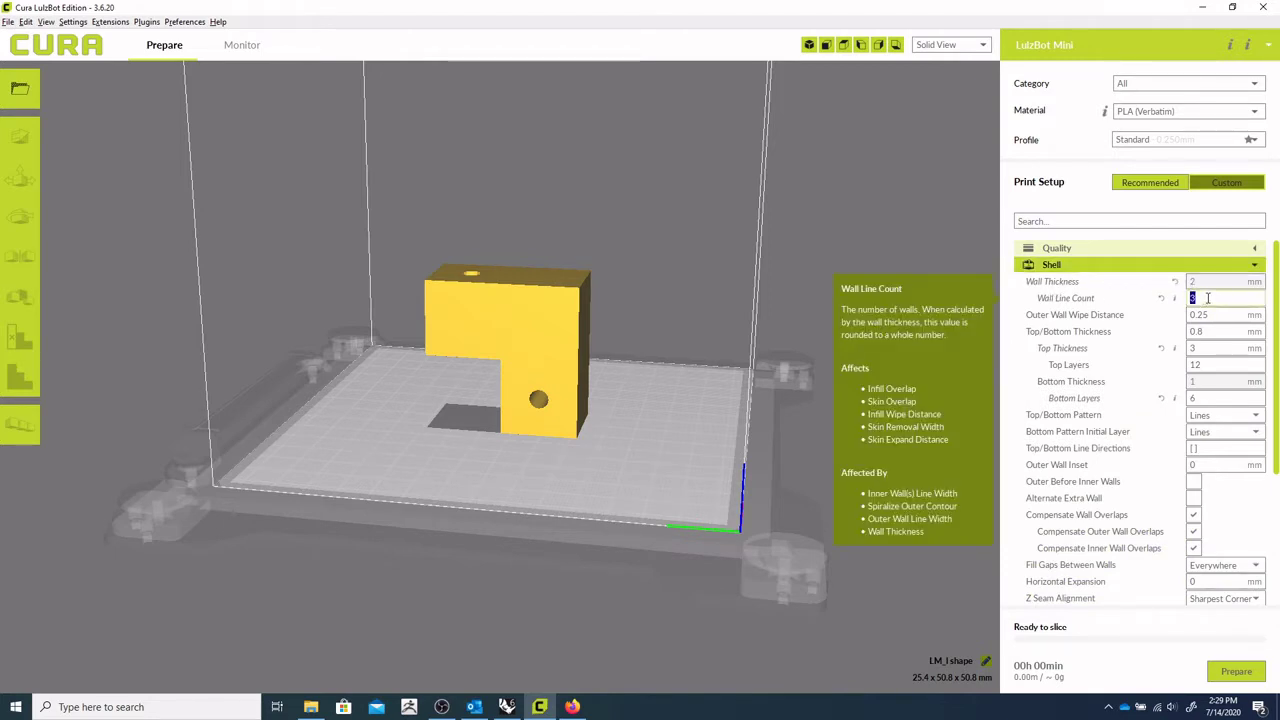
{"action": "type", "text": "3"}
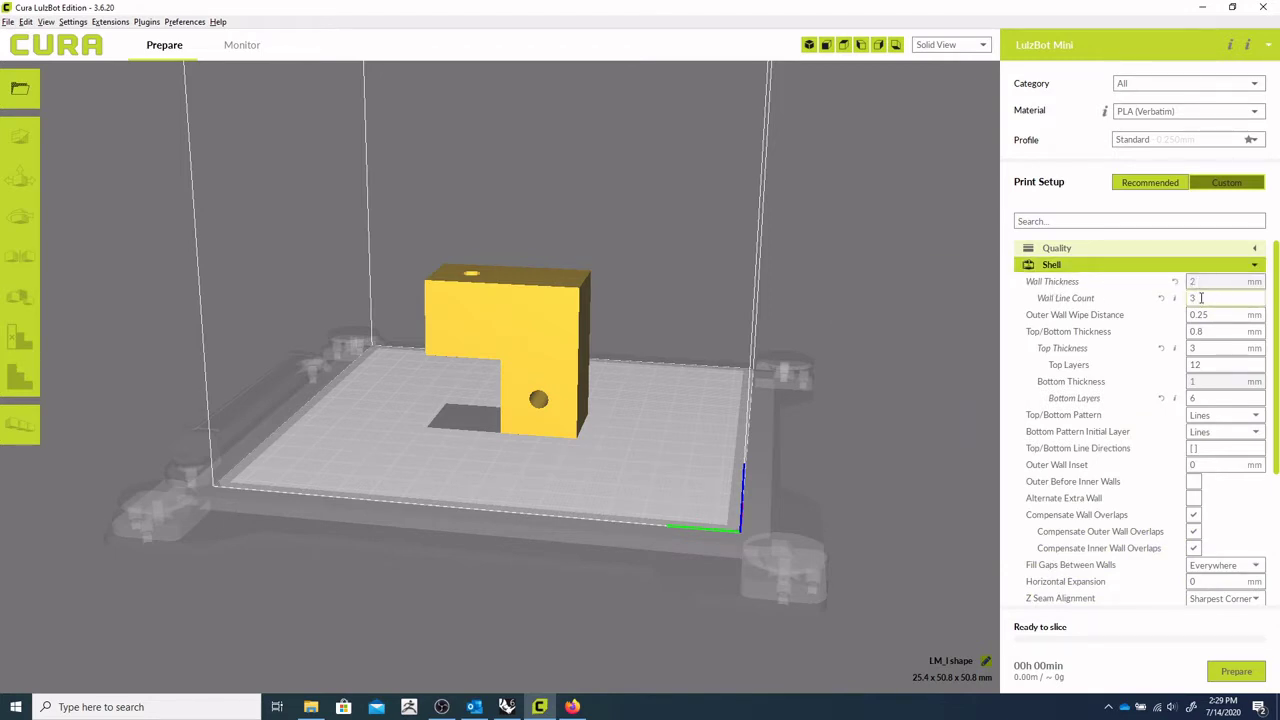
{"action": "scroll", "coordinate": [1277, 311], "scroll_direction": "down", "scroll_amount": 1}
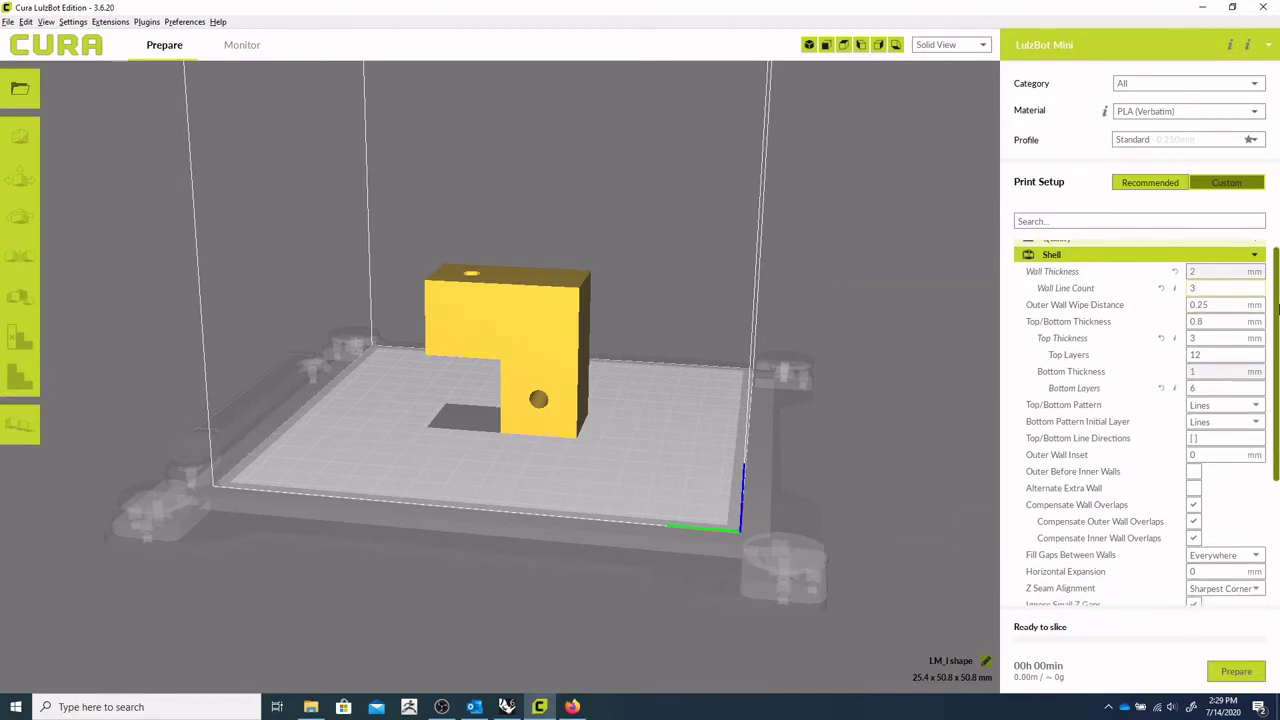
{"action": "scroll", "coordinate": [1270, 300], "scroll_direction": "up", "scroll_amount": 1}
{"action": "left_click", "coordinate": [1249, 266]}
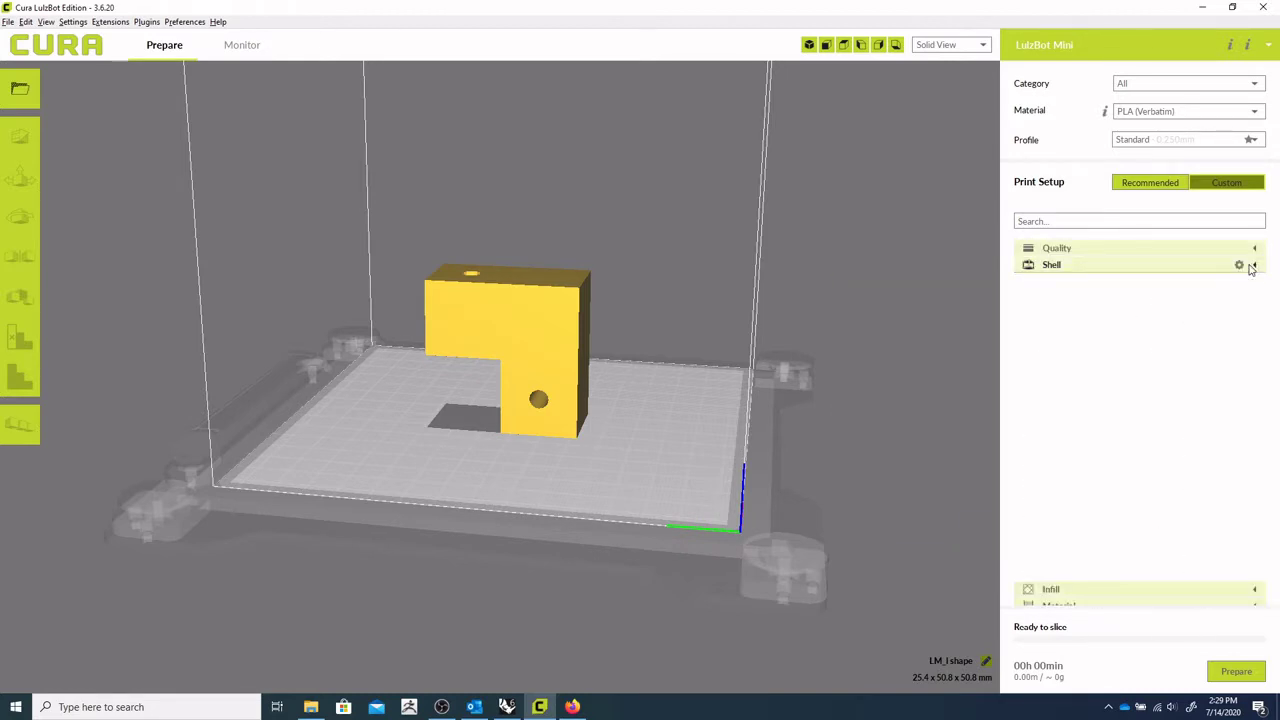
{"action": "left_click", "coordinate": [1248, 282]}
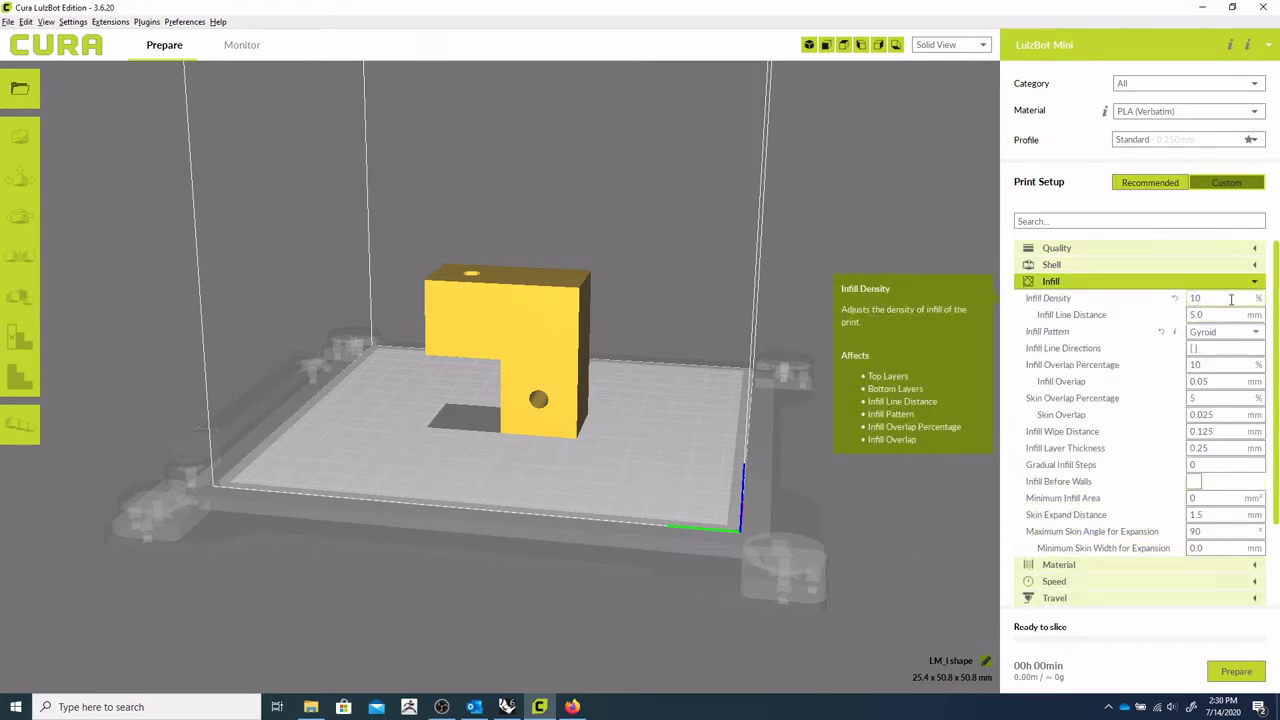
{"action": "left_click", "coordinate": [1252, 281]}
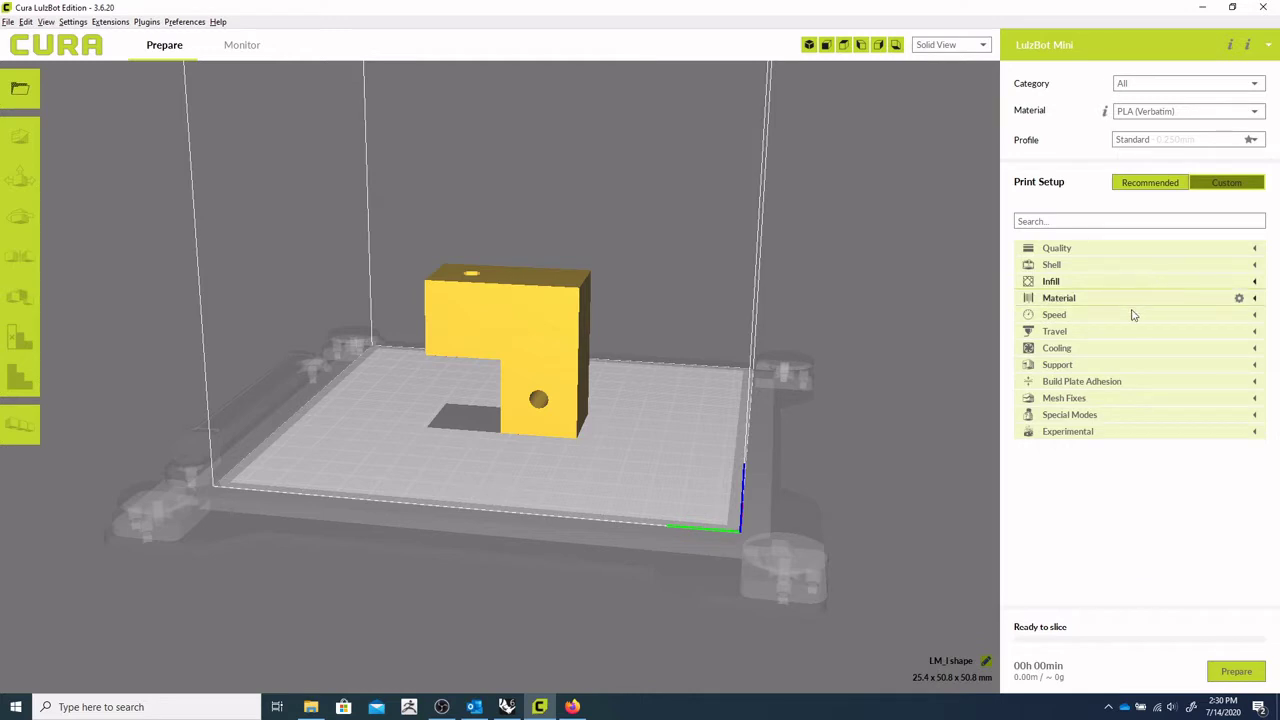
Expand Support, keep Generate Support on, and check the Support Overhang Angle
{"action": "left_click", "coordinate": [1127, 366]}
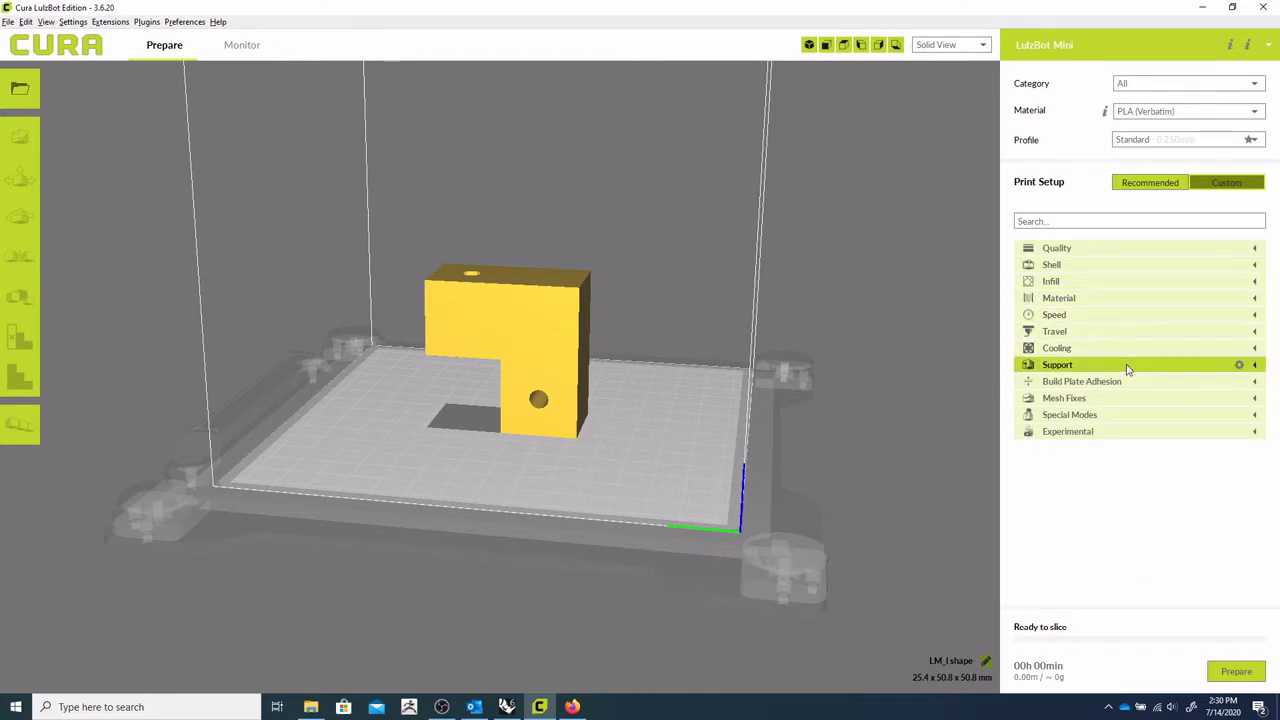
{"action": "left_click", "coordinate": [1195, 382]}
{"action": "left_click", "coordinate": [1195, 382]}
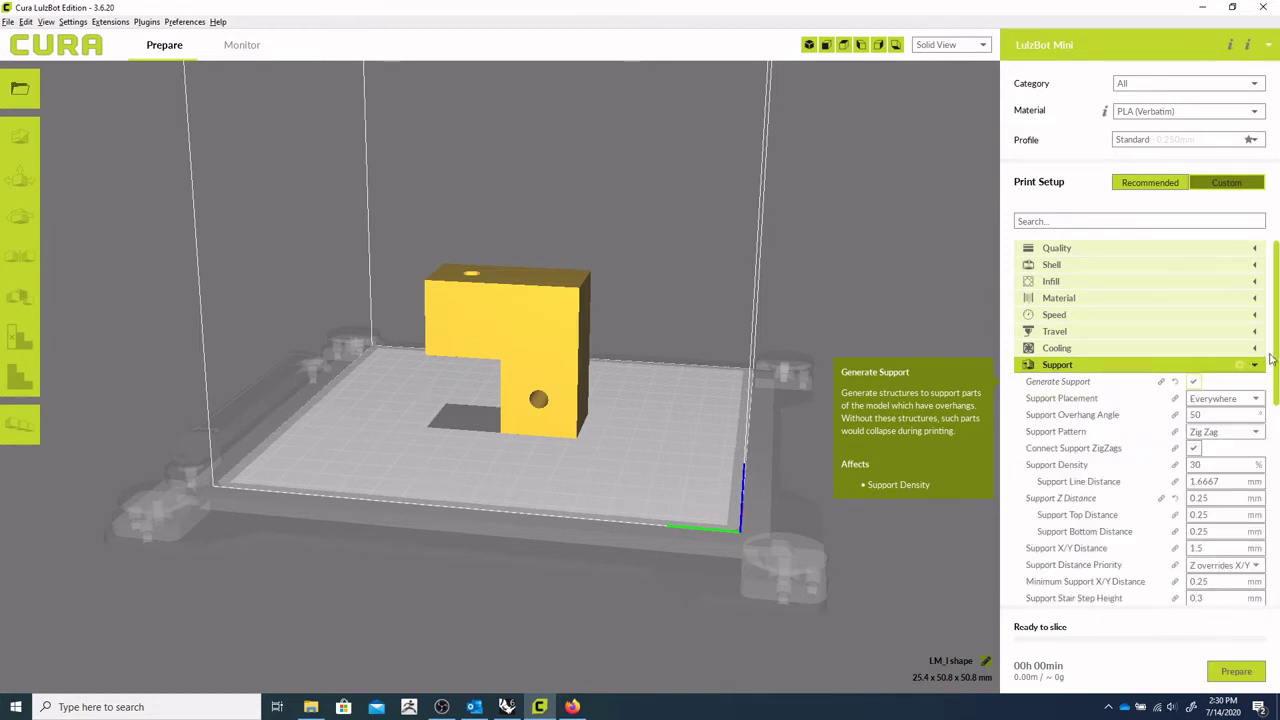
{"action": "scroll", "coordinate": [1135, 355], "scroll_direction": "down", "scroll_amount": 3}
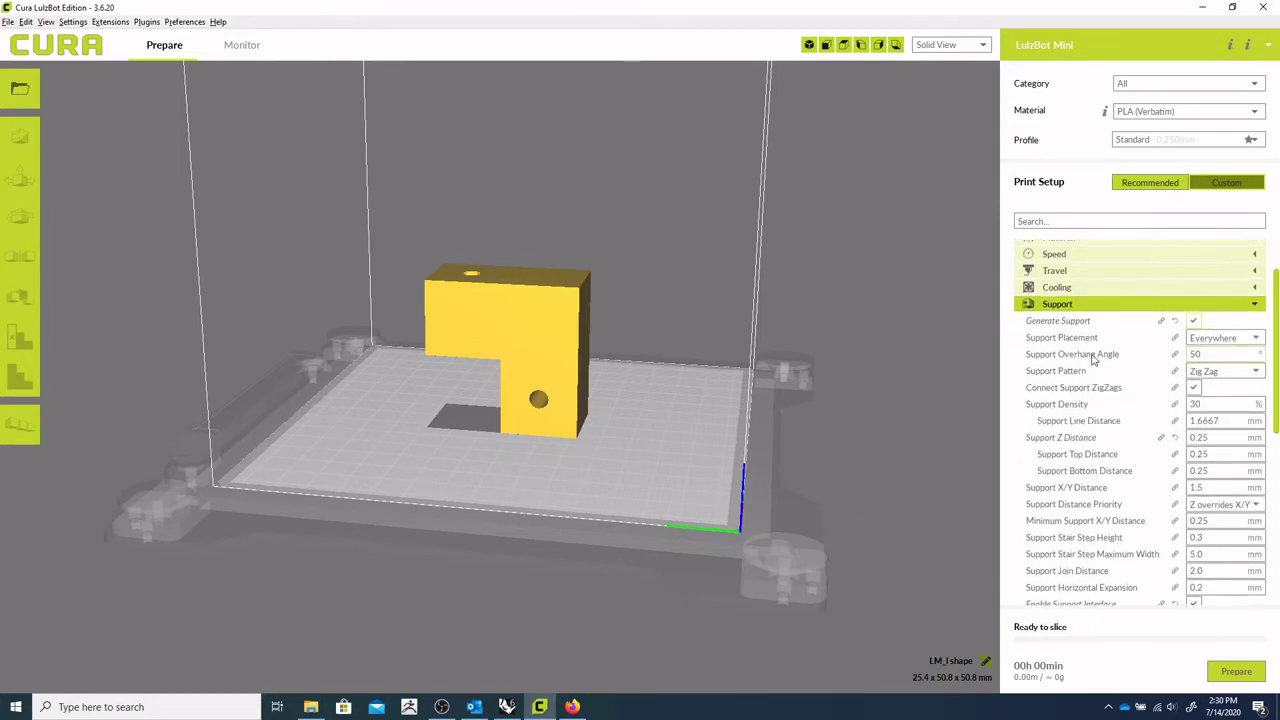
{"action": "mouse_move", "coordinate": [1025, 356]}
{"action": "double_click", "coordinate": [1208, 354]}
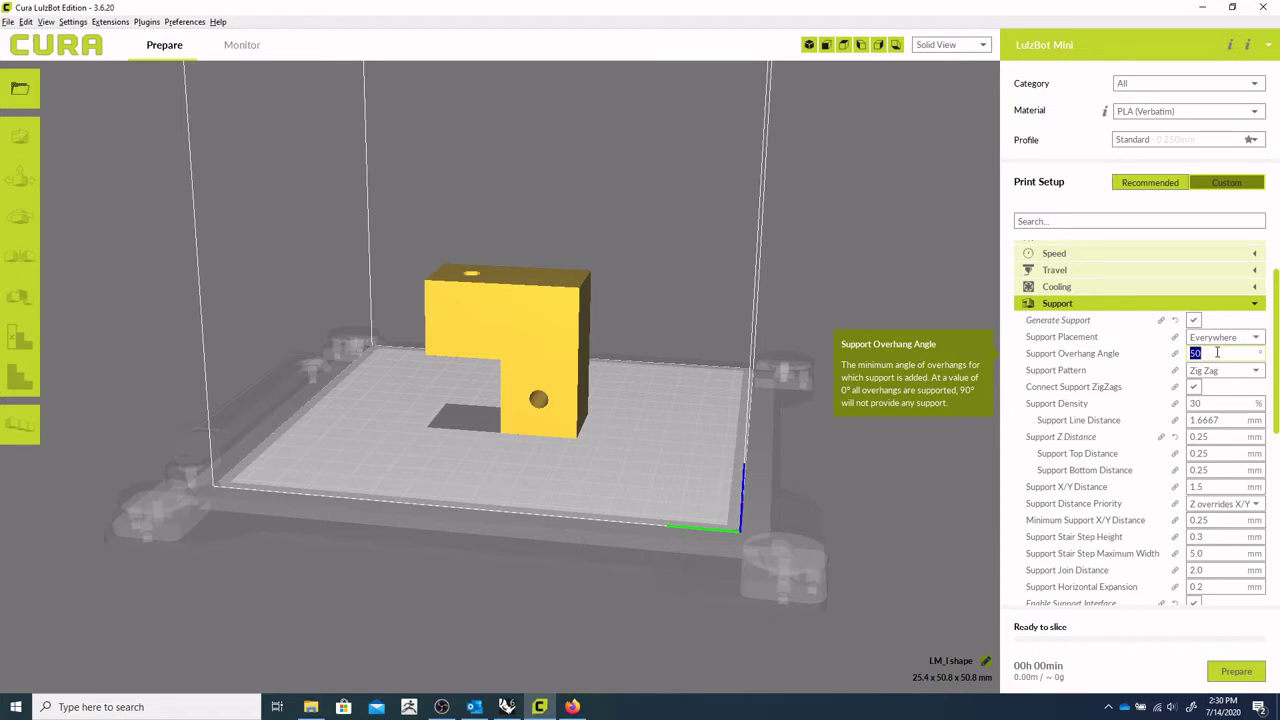
Set Support Density to 30%
{"action": "scroll", "coordinate": [1233, 376], "scroll_direction": "down", "scroll_amount": 1}
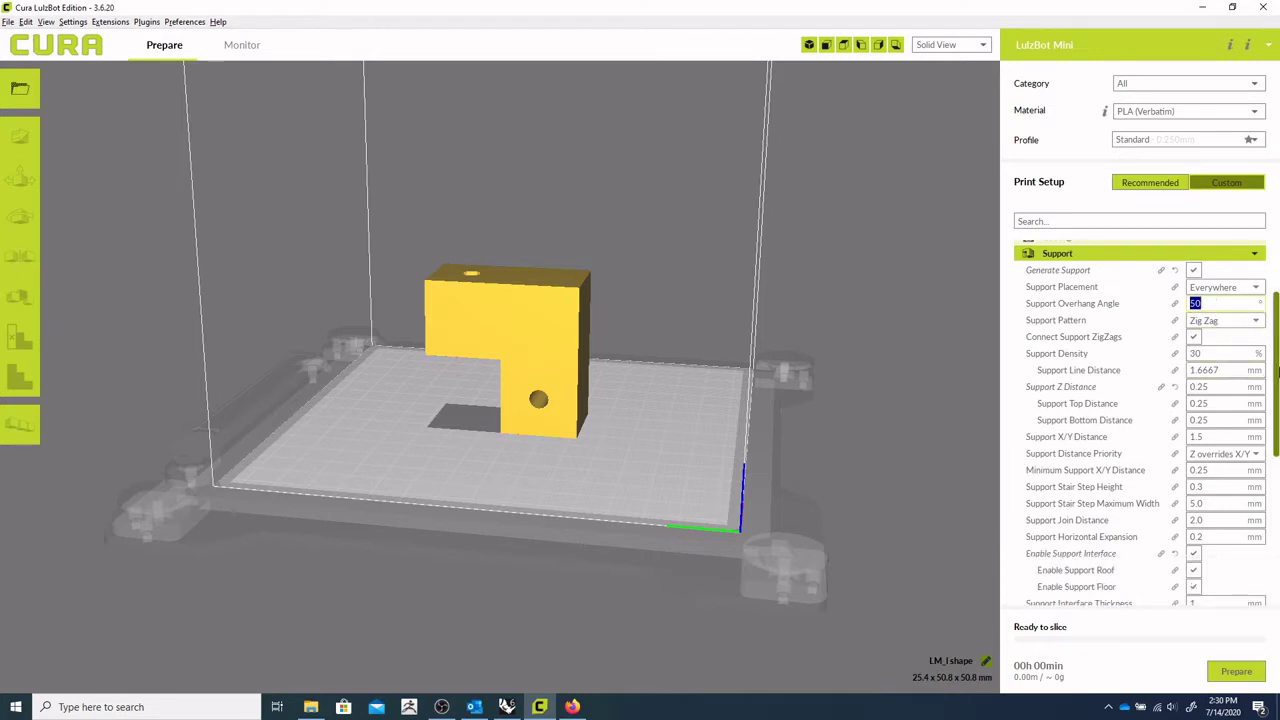
{"action": "scroll", "coordinate": [1277, 370], "scroll_direction": "down", "scroll_amount": 1}
{"action": "left_click", "coordinate": [1224, 338]}
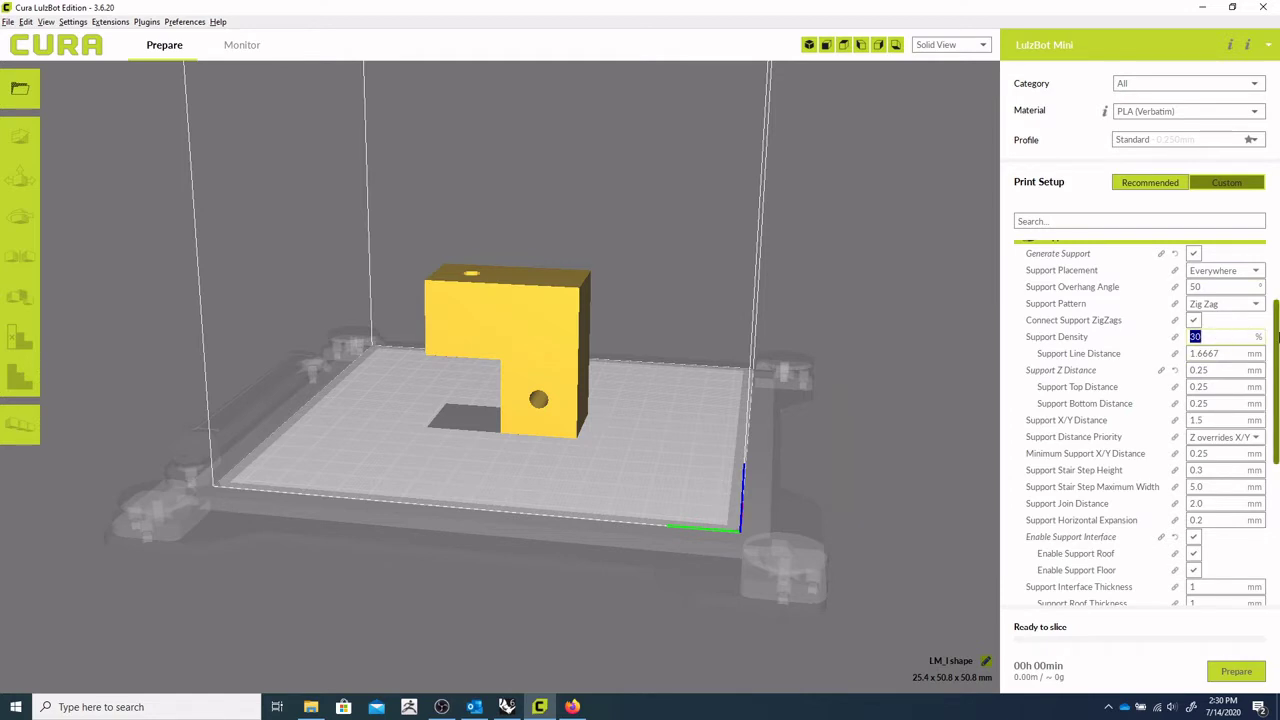
{"action": "left_click_drag", "start_coordinate": [1277, 338], "coordinate": [1277, 338]}
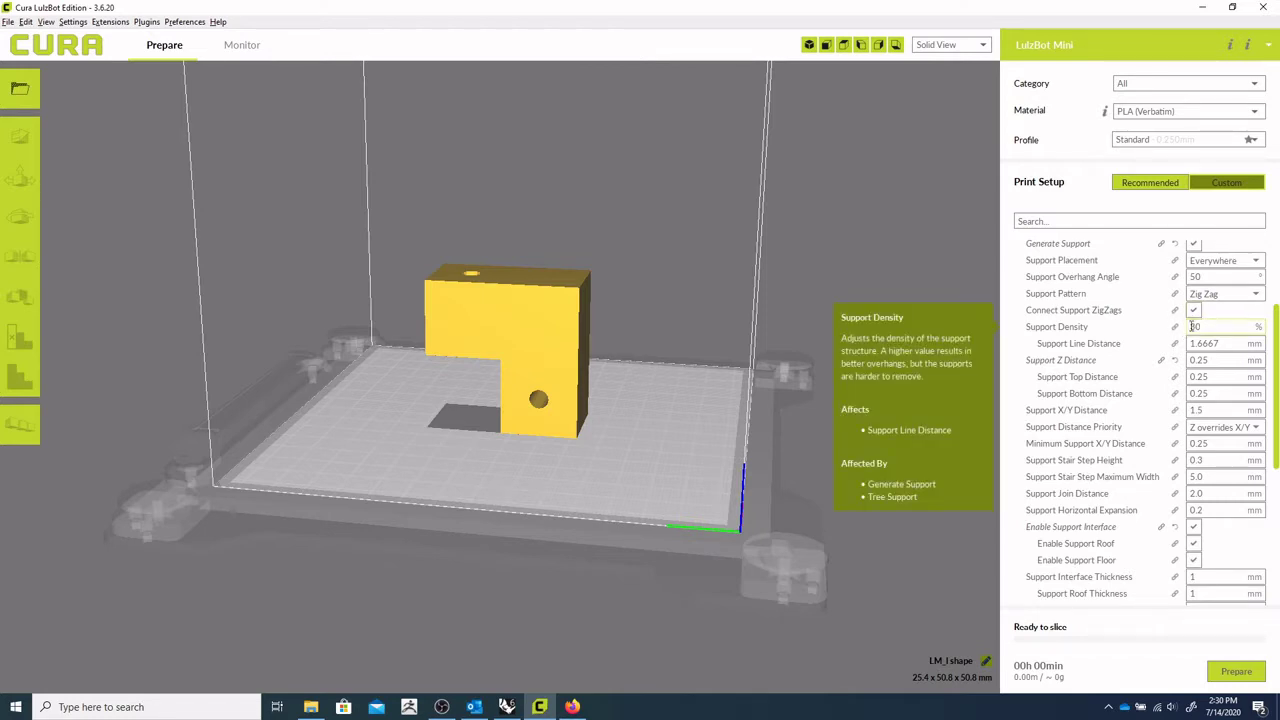
{"action": "type", "text": "30"}
{"action": "left_click_drag", "start_coordinate": [1276, 336], "coordinate": [1276, 392]}
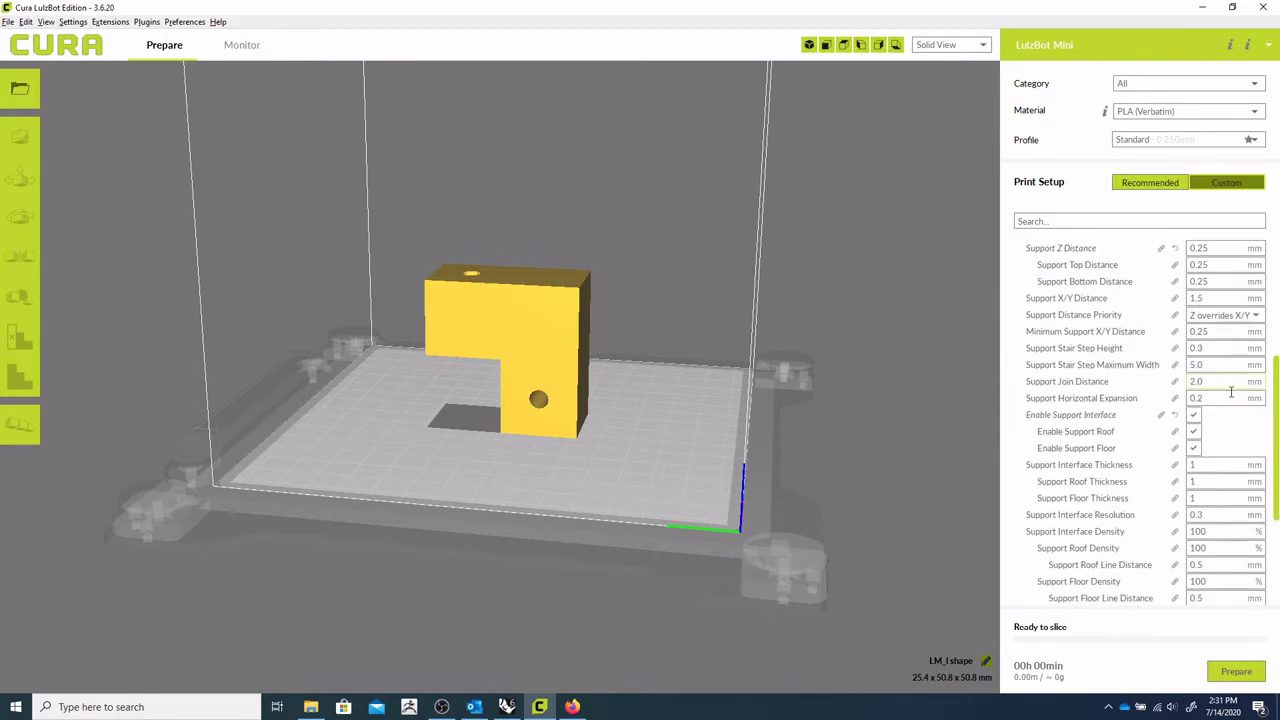
{"action": "left_click", "coordinate": [1196, 418]}
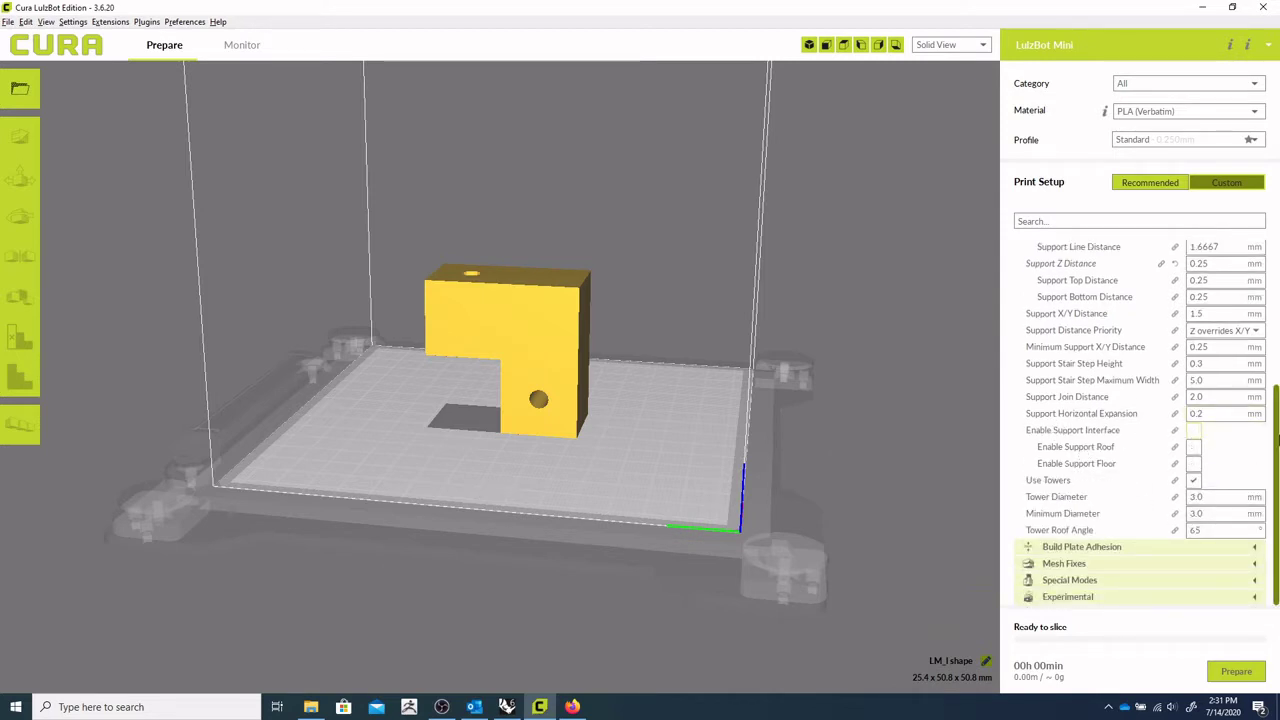
{"action": "scroll", "coordinate": [1261, 369], "scroll_direction": "up", "scroll_amount": 4}
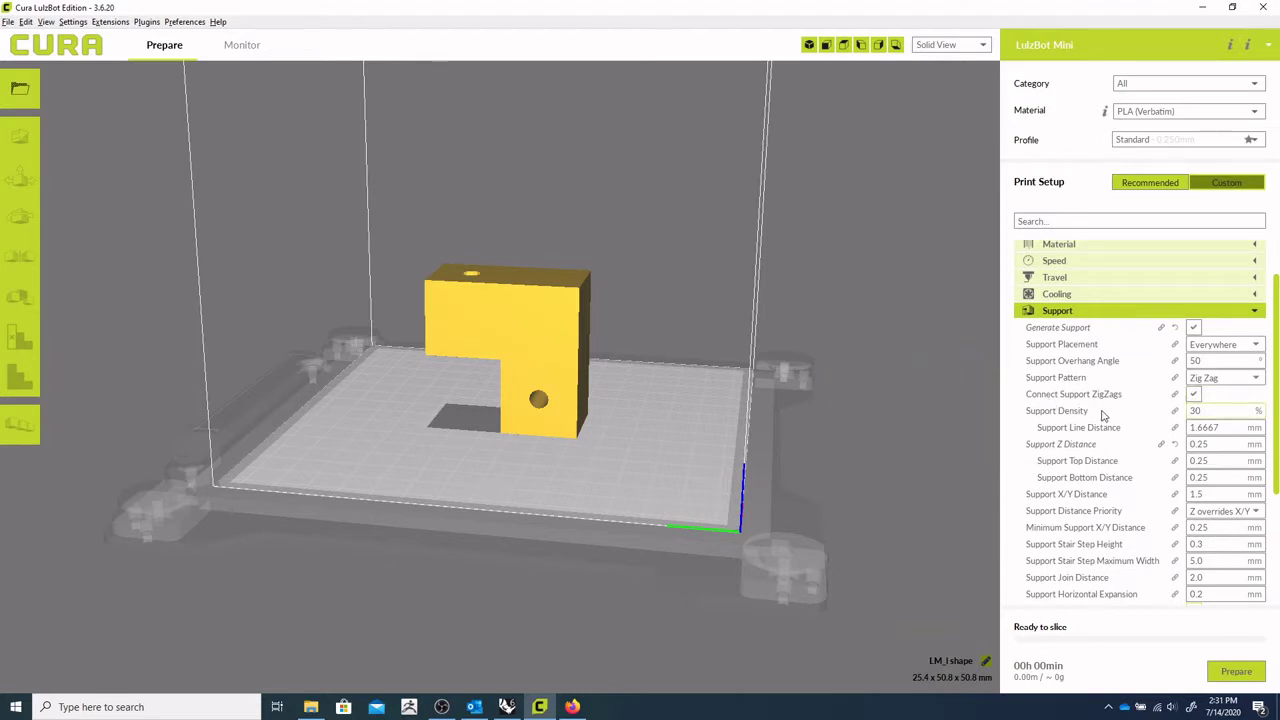
{"action": "scroll", "coordinate": [1272, 396], "scroll_direction": "up", "scroll_amount": 1}
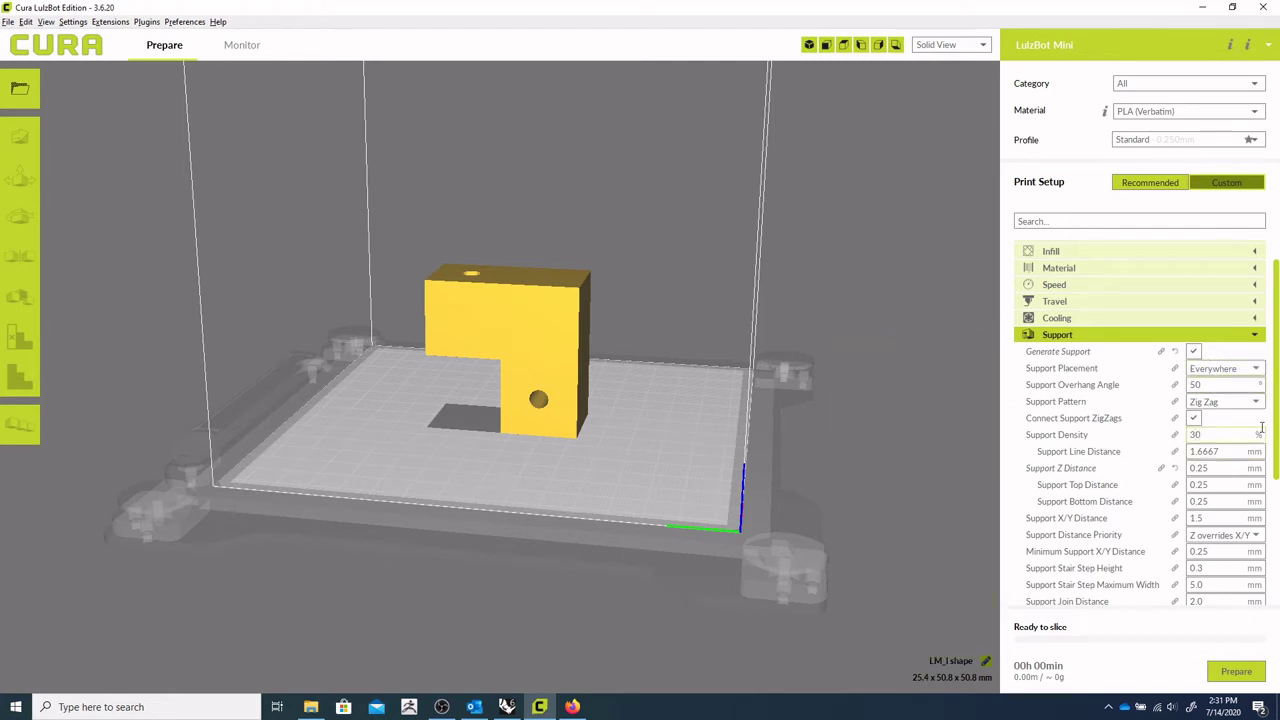
{"action": "scroll", "coordinate": [1250, 518], "scroll_direction": "down", "scroll_amount": 1}
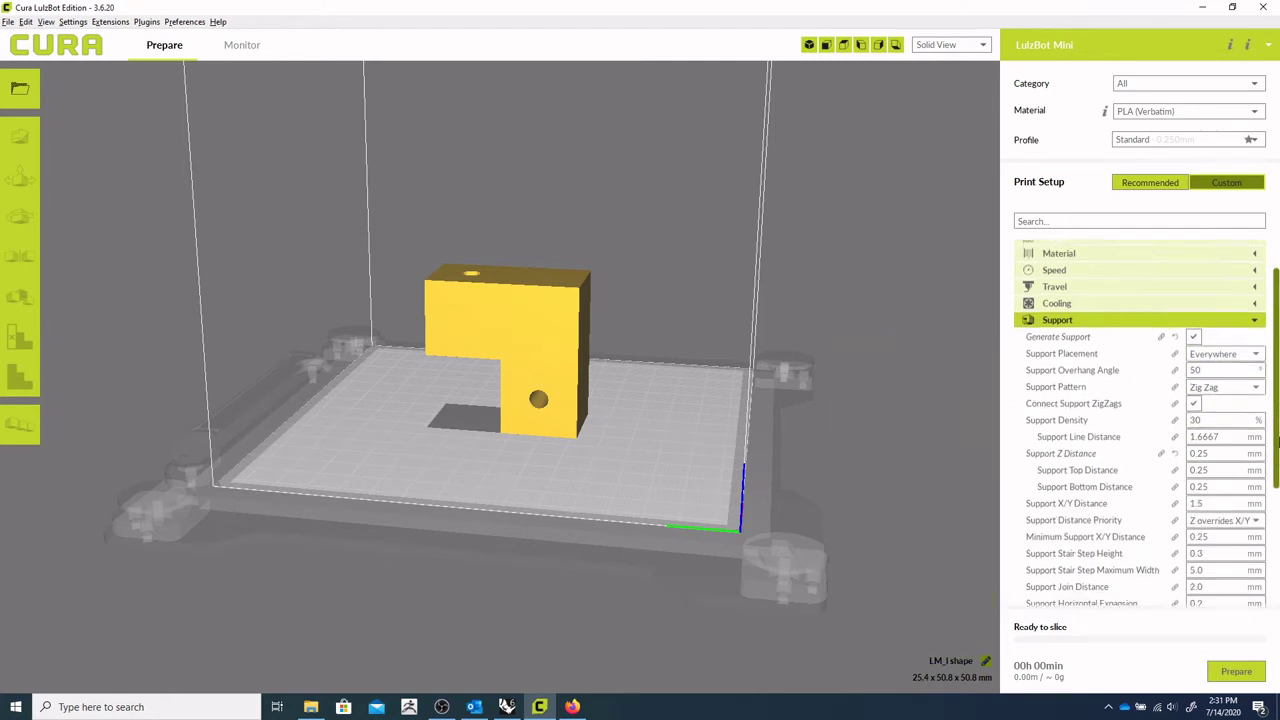
Slice the bracket and switch to Layer View (101 layers, 1h 48min, ~31 g)
{"action": "left_click", "coordinate": [1237, 673]}
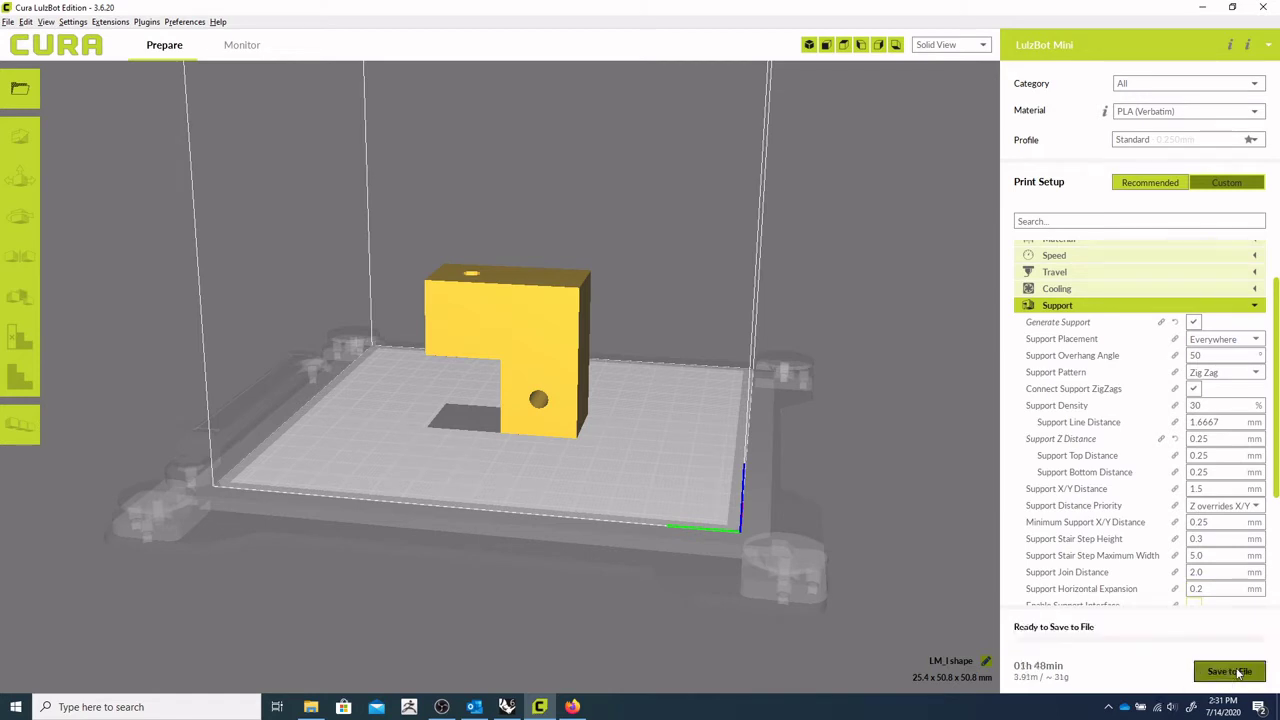
{"action": "left_click", "coordinate": [975, 45]}
{"action": "left_click", "coordinate": [940, 83]}
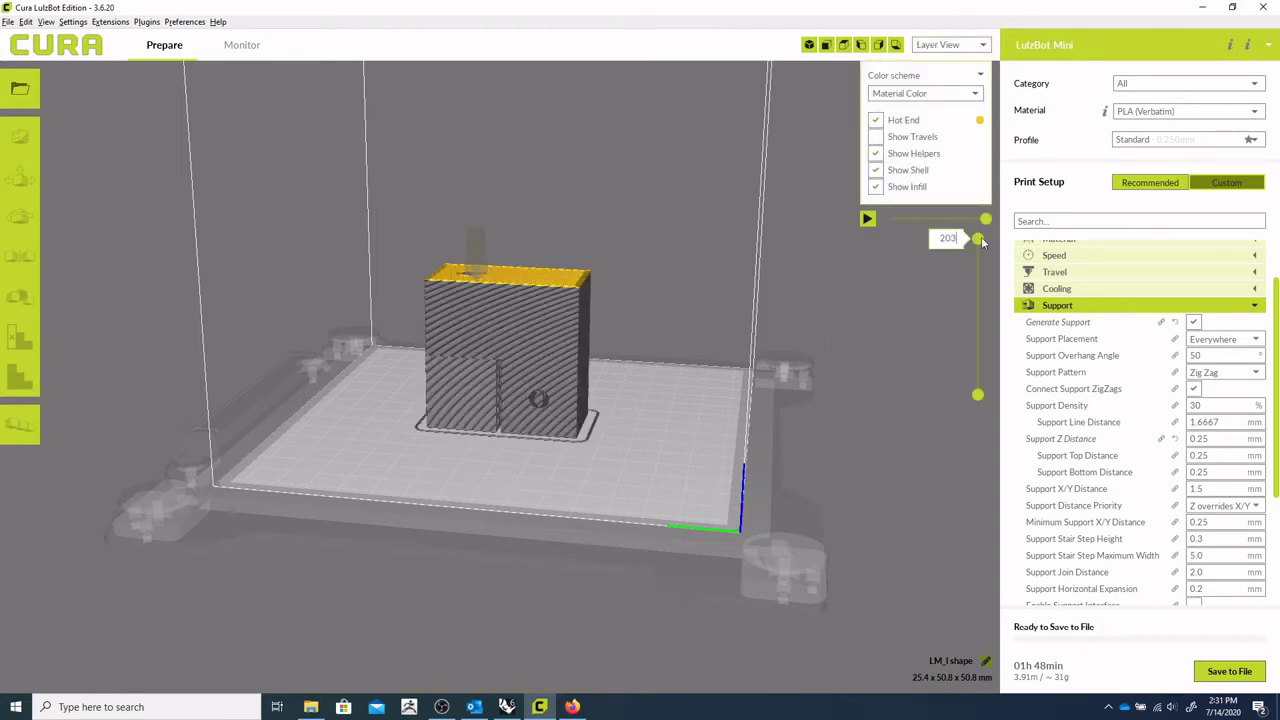
Inspect the sliced layers from below, above and a low side angle, limiting to lower layers
{"action": "right_click_drag", "start_coordinate": [715, 445], "coordinate": [683, 499]}
{"action": "scroll", "coordinate": [589, 535], "scroll_direction": "up", "scroll_amount": 6}
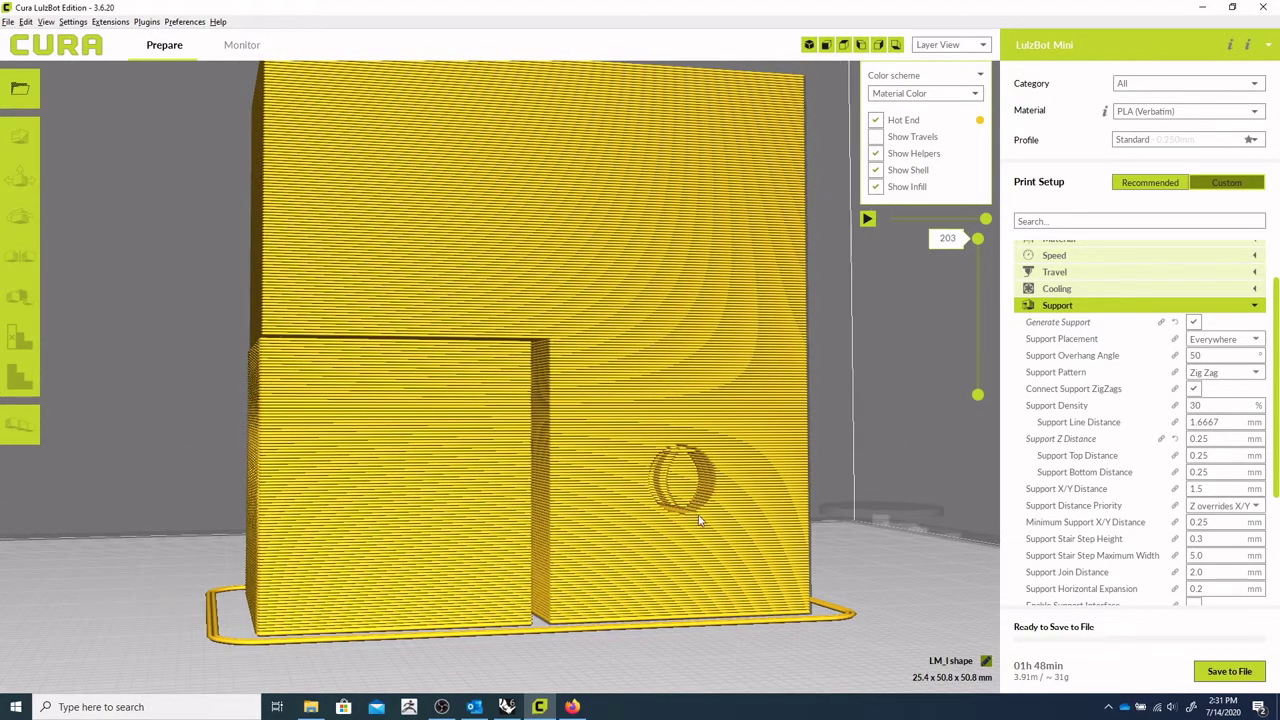
{"action": "right_click_drag", "start_coordinate": [566, 622], "coordinate": [367, 462]}
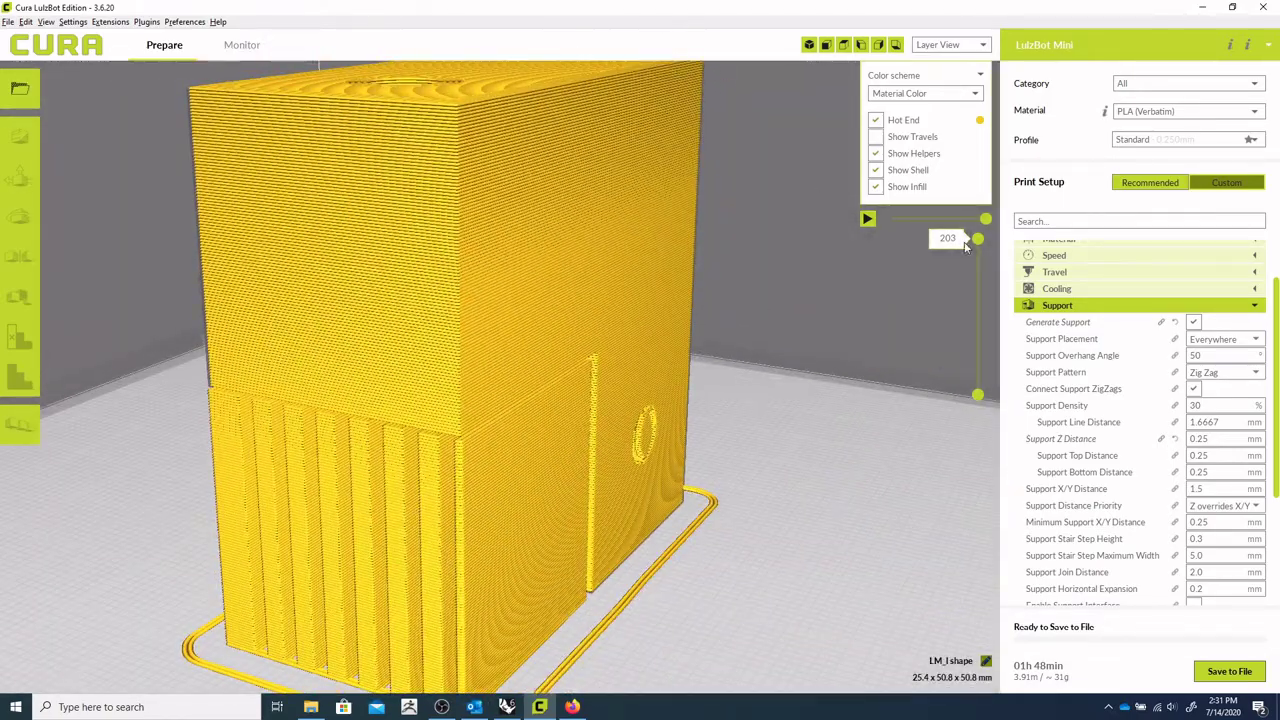
{"action": "left_click_drag", "start_coordinate": [980, 243], "coordinate": [981, 323]}
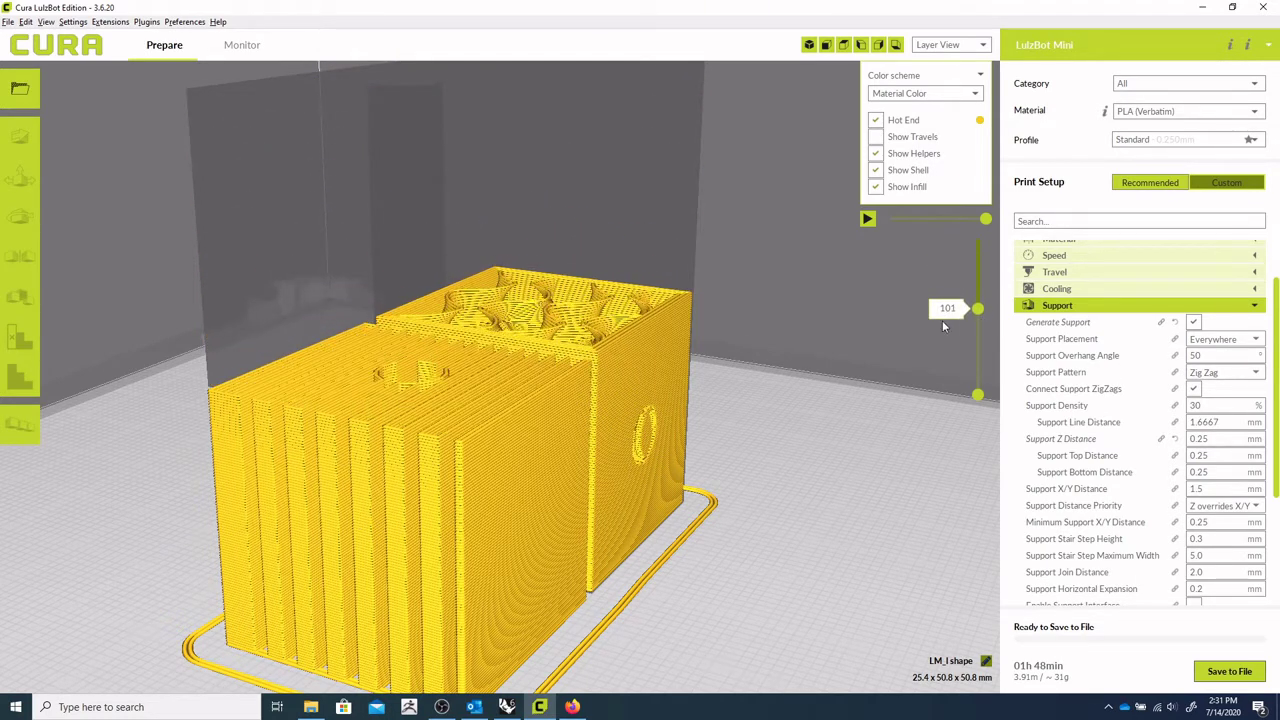
{"action": "right_click_drag", "start_coordinate": [762, 341], "coordinate": [706, 428]}
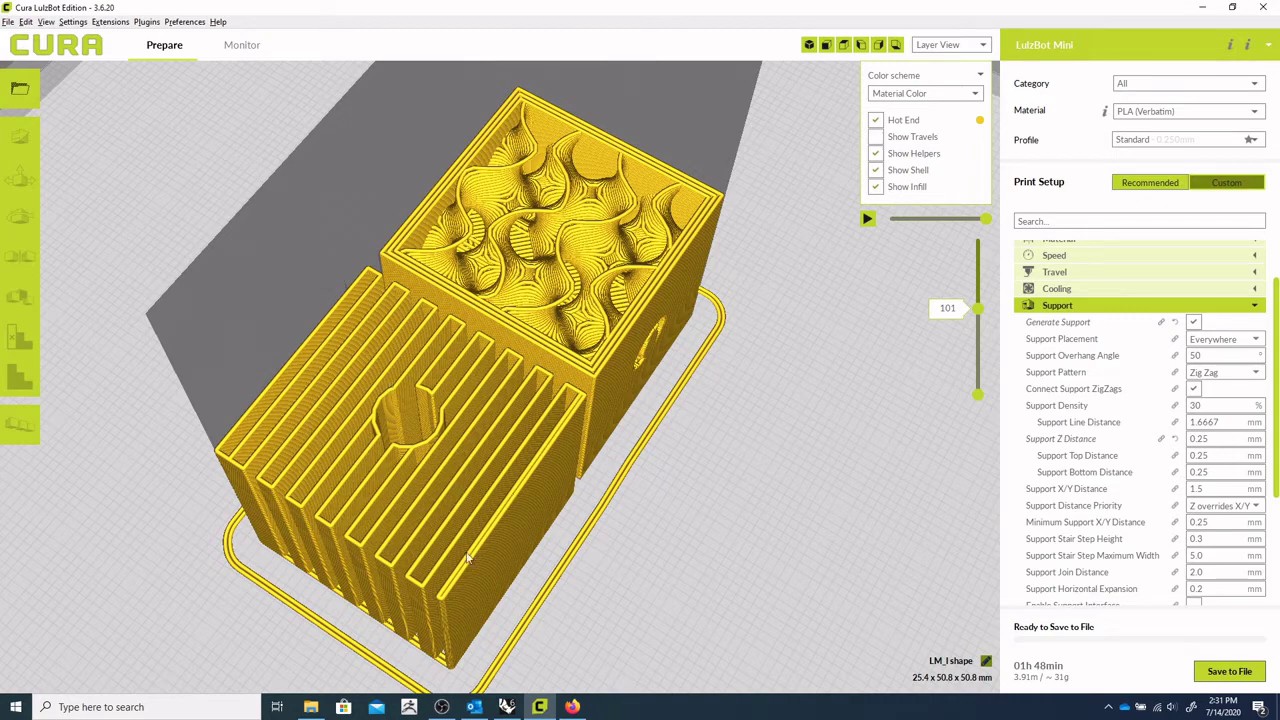
{"action": "right_click_drag", "start_coordinate": [578, 570], "coordinate": [700, 500]}
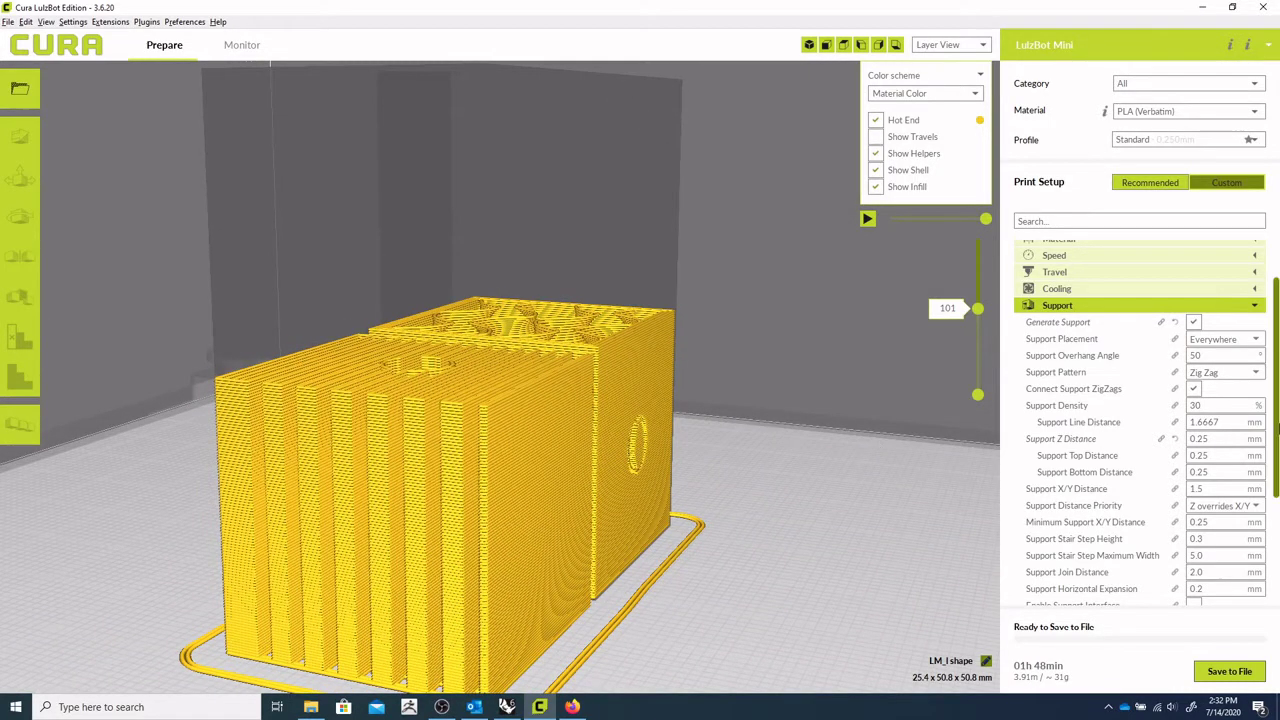
{"action": "scroll", "coordinate": [1278, 427], "scroll_direction": "down", "scroll_amount": 3}
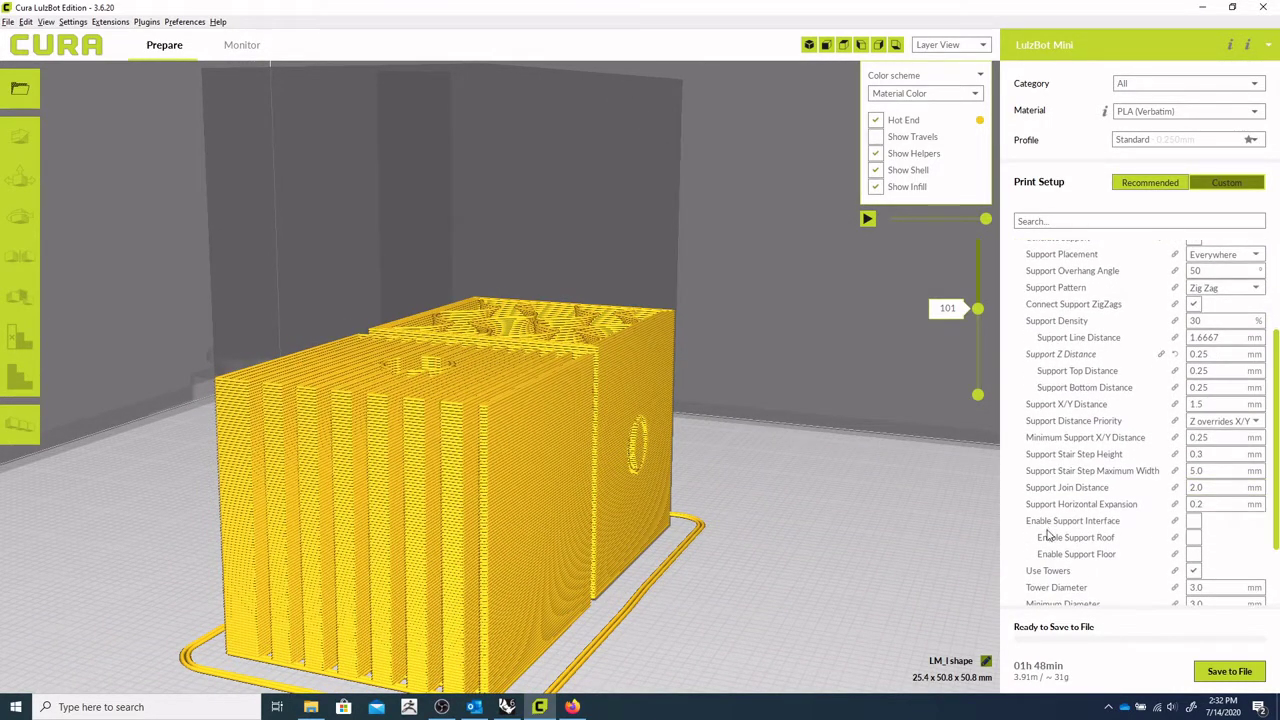
Enable Support Interface and re-slice, inspecting the 102-layer, 1h 50min, ~31 g result
{"action": "left_click", "coordinate": [1194, 522]}
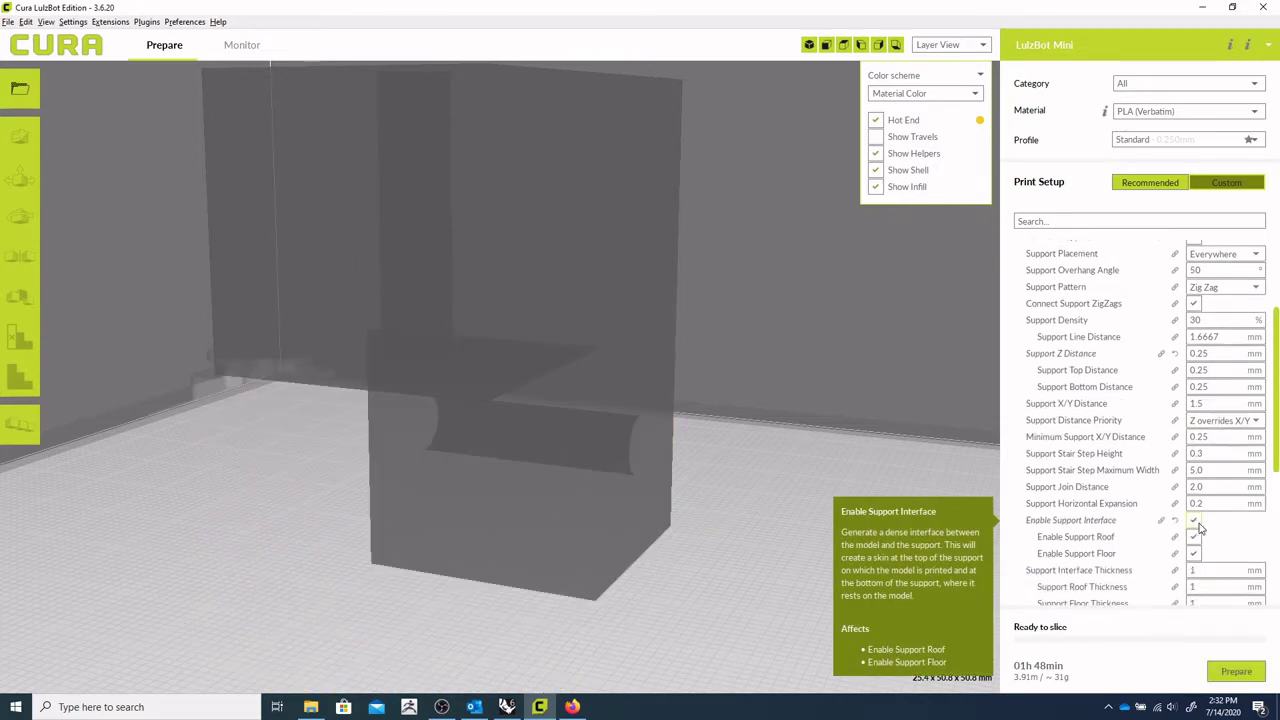
{"action": "left_click", "coordinate": [1225, 675]}
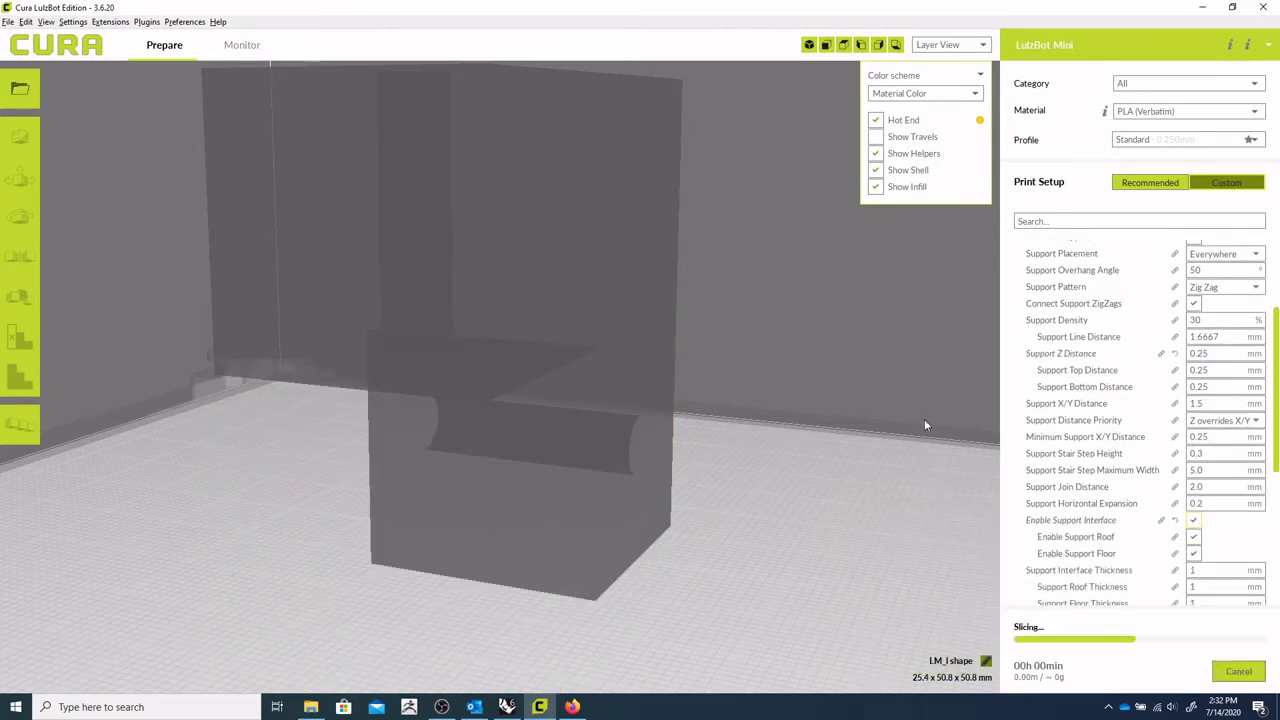
{"action": "right_click_drag", "start_coordinate": [912, 416], "coordinate": [933, 478]}
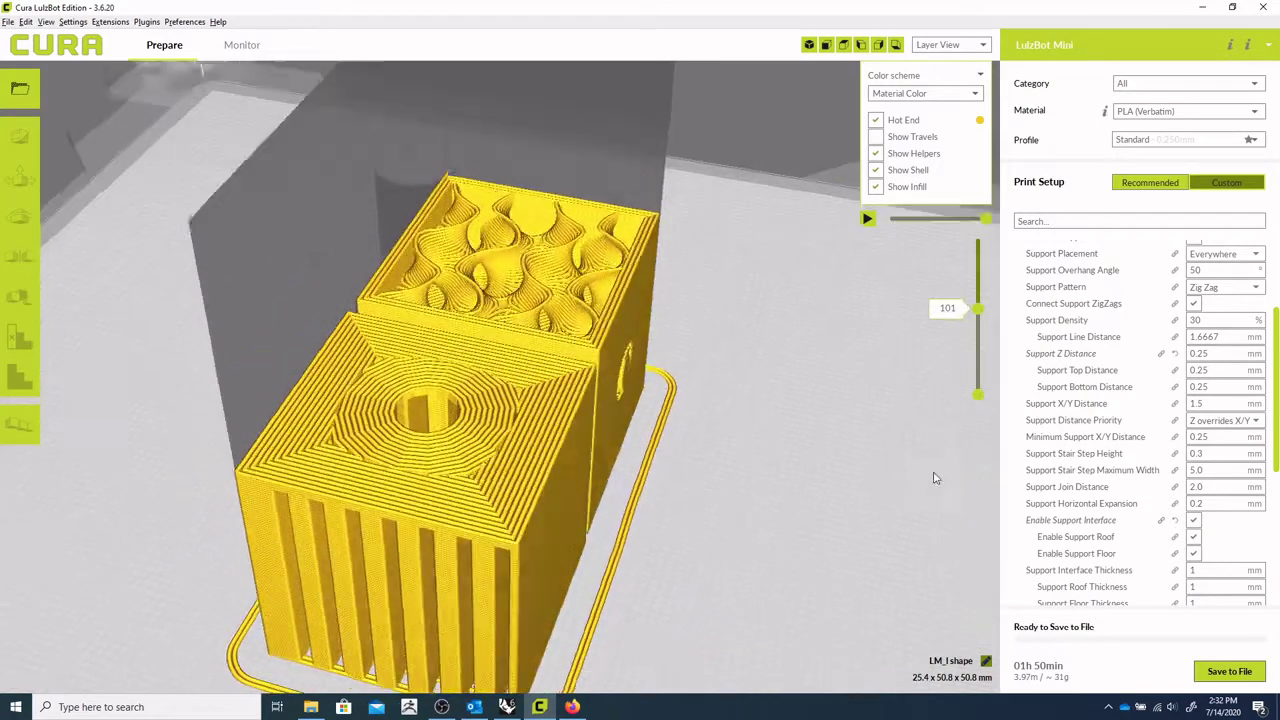
{"action": "mouse_move", "coordinate": [978, 308]}
{"action": "left_mouse_down"}
{"action": "mouse_move", "coordinate": [978, 260]}
{"action": "mouse_move", "coordinate": [995, 265]}
{"action": "mouse_move", "coordinate": [993, 318]}
{"action": "mouse_move", "coordinate": [993, 307]}
{"action": "left_mouse_up"}
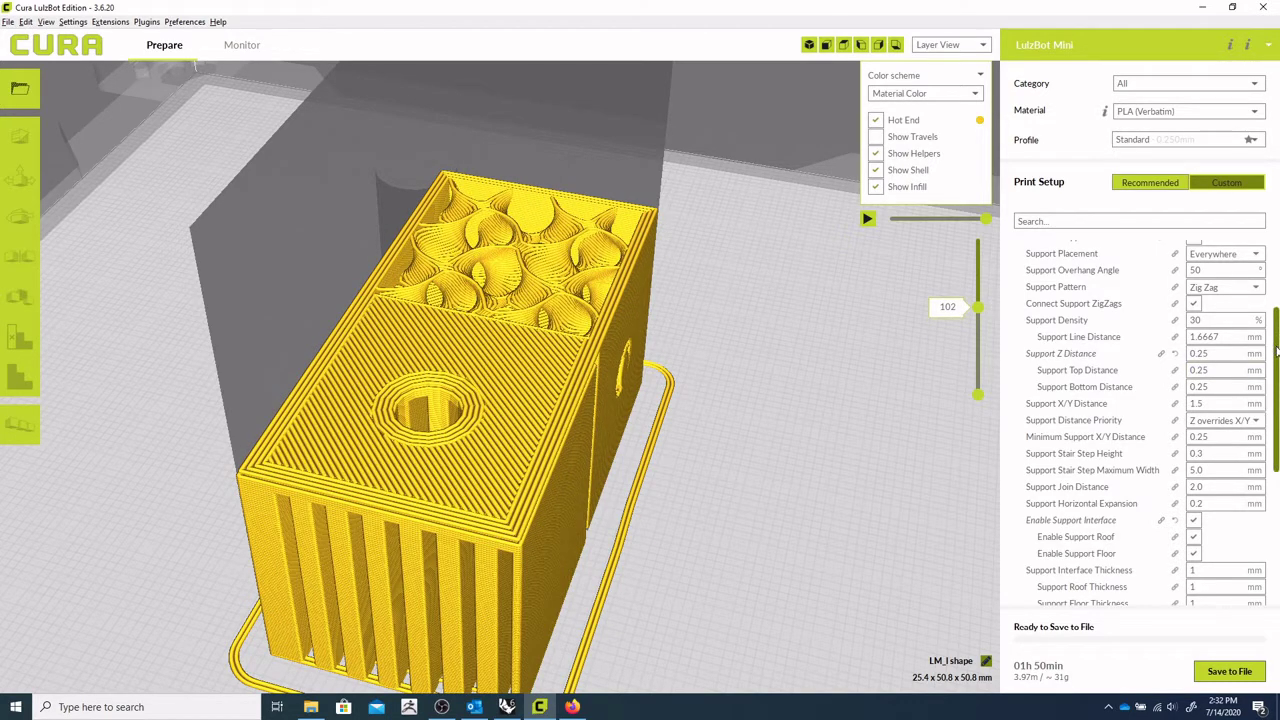
{"action": "scroll", "coordinate": [1276, 350], "scroll_direction": "up", "scroll_amount": 3}
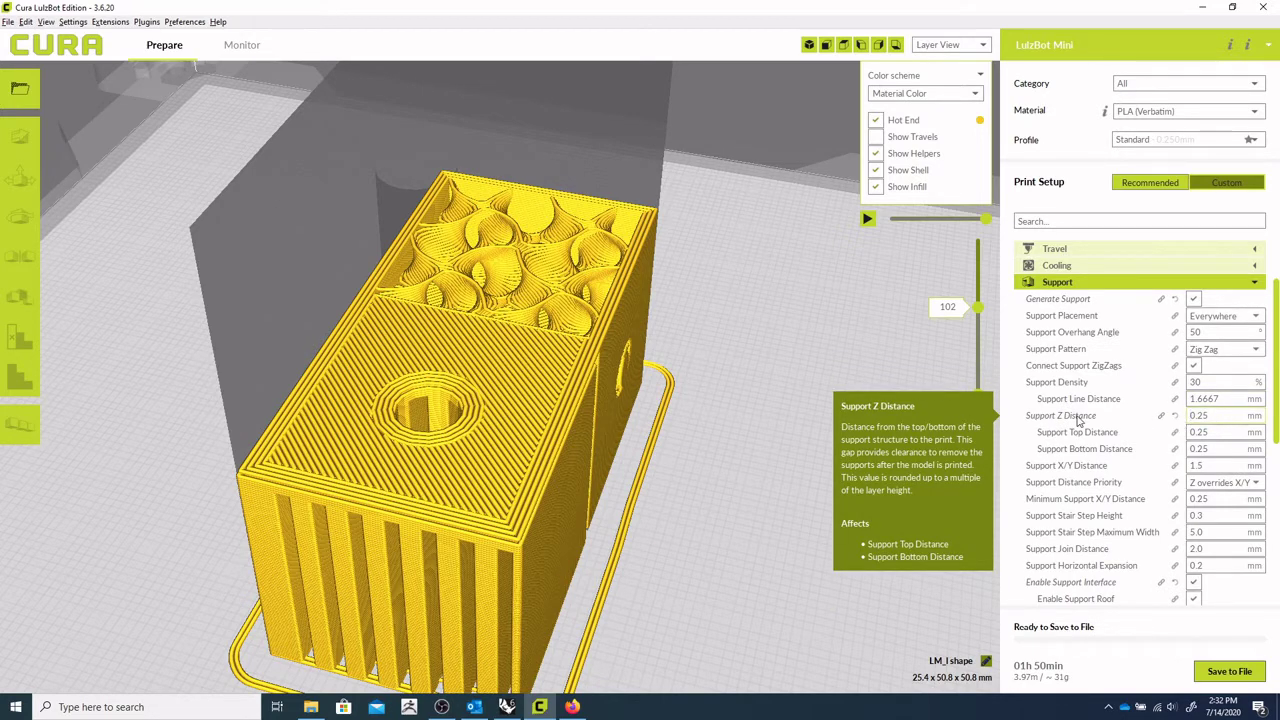
Keep Support Z Distance at 0.25 mm and confirm the Standard - 0.25mm profile
{"action": "left_click", "coordinate": [1219, 414]}
{"action": "mouse_move", "coordinate": [1163, 418]}
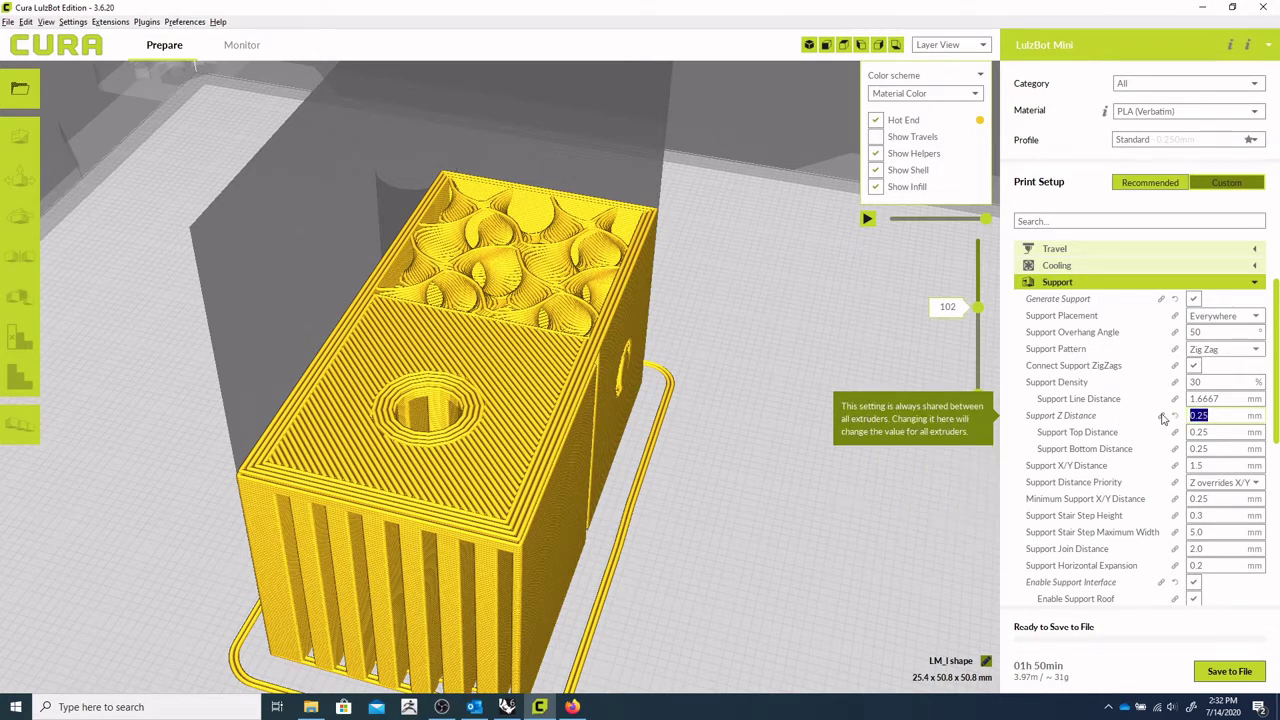
{"action": "key", "text": "BackSpace"}
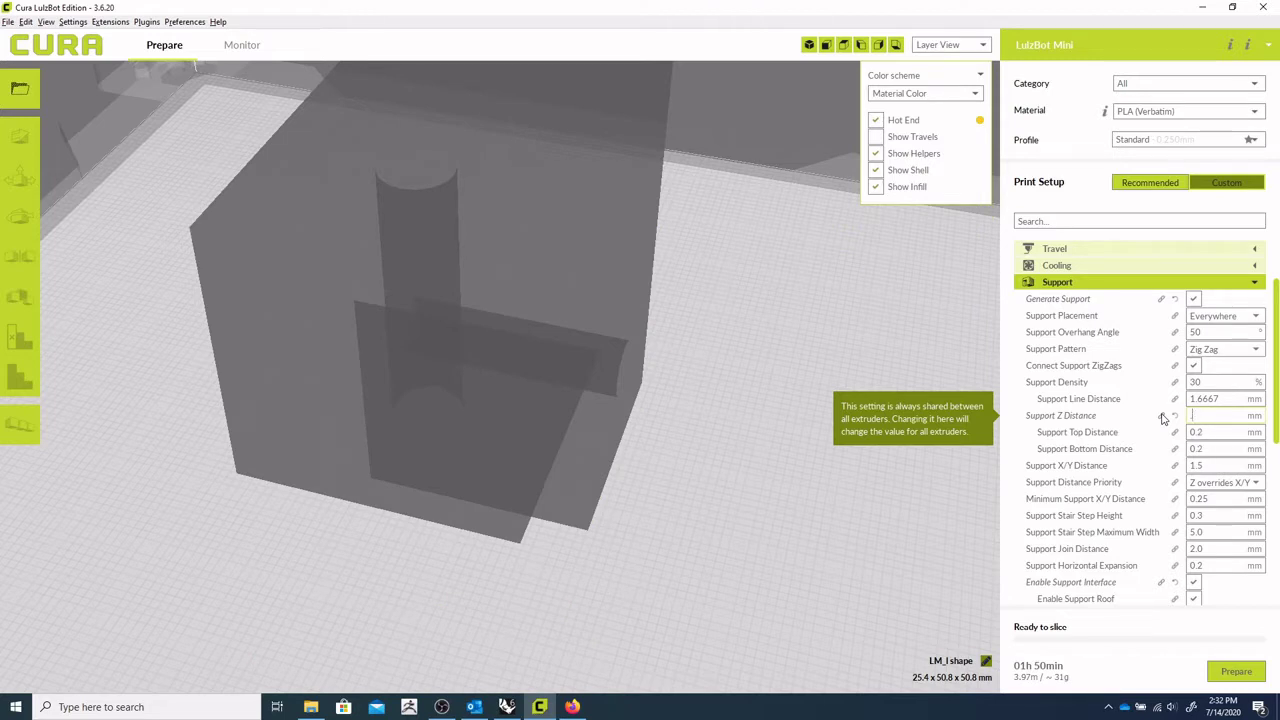
{"action": "scroll", "coordinate": [1135, 357], "scroll_direction": "up", "scroll_amount": 1}
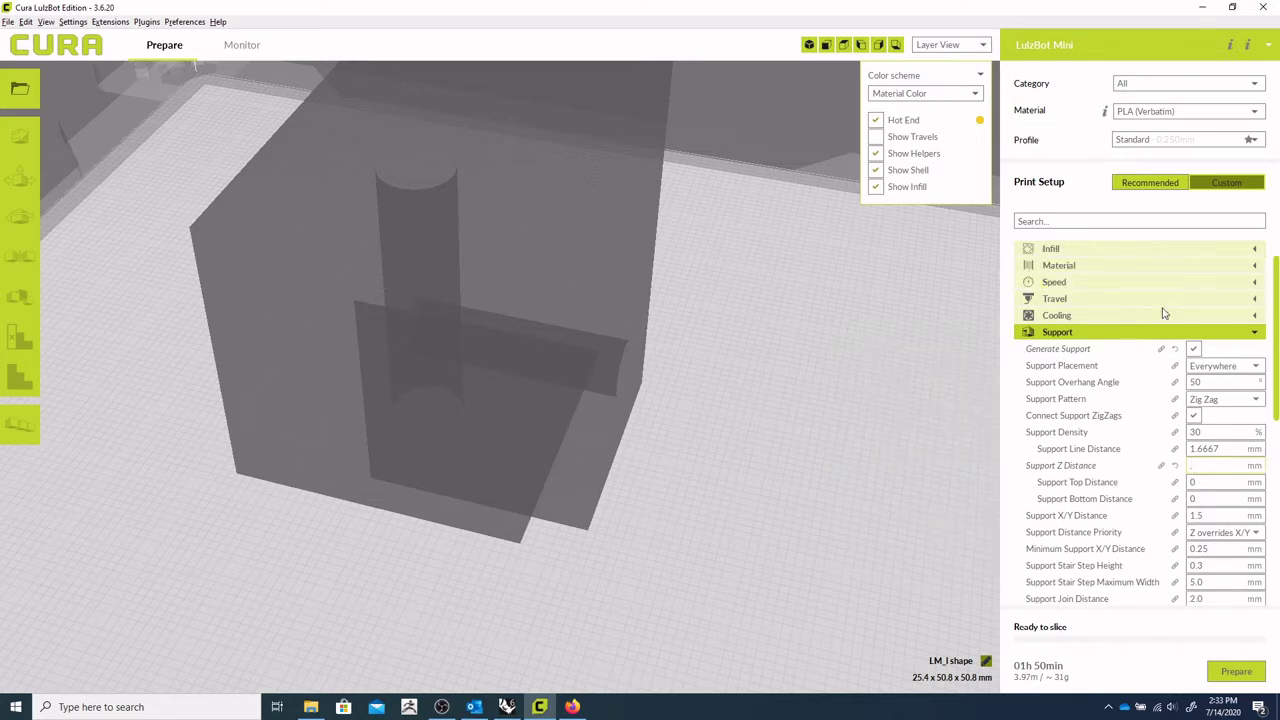
{"action": "left_click", "coordinate": [1170, 142]}
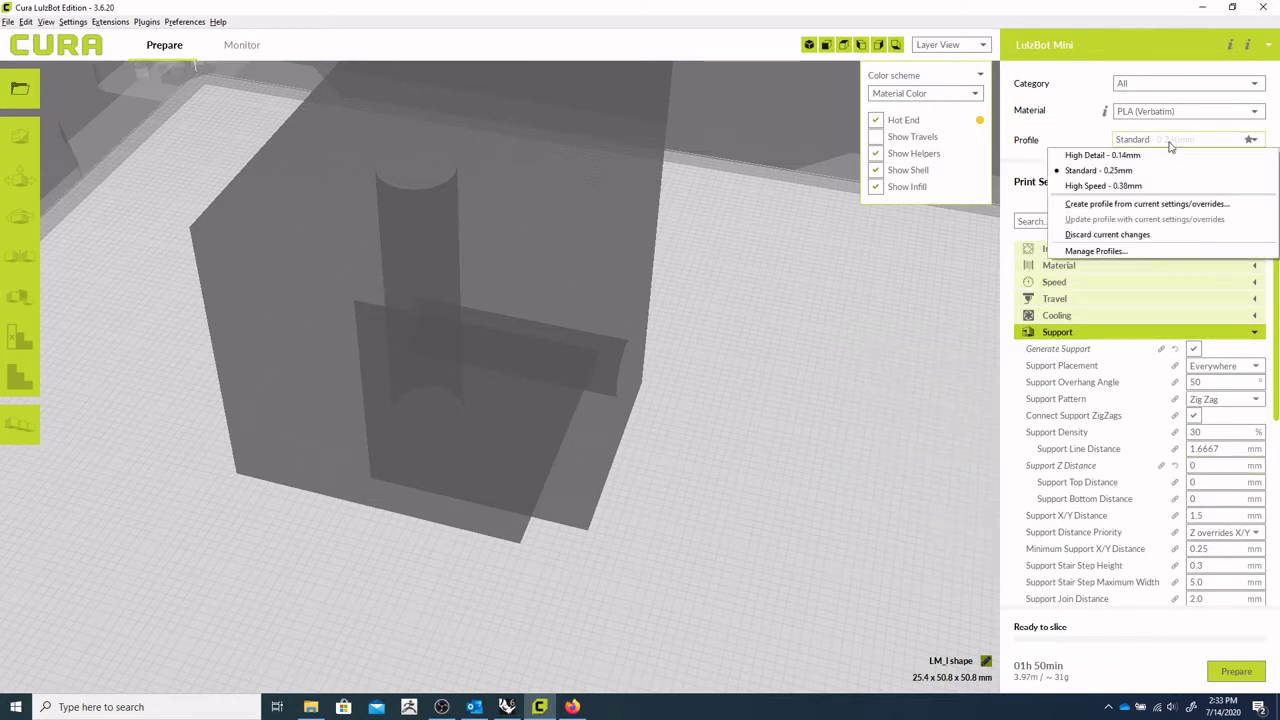
{"action": "left_click", "coordinate": [1110, 171]}
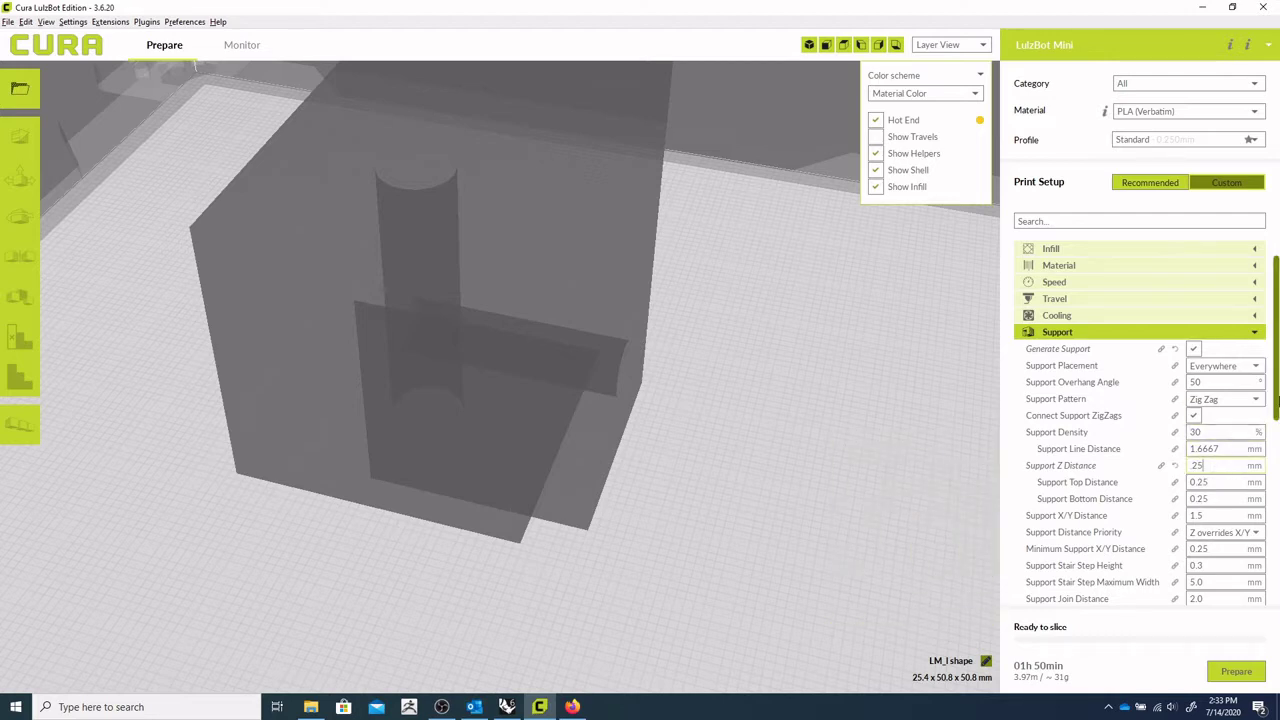
{"action": "left_click_drag", "start_coordinate": [1276, 400], "coordinate": [1276, 530]}
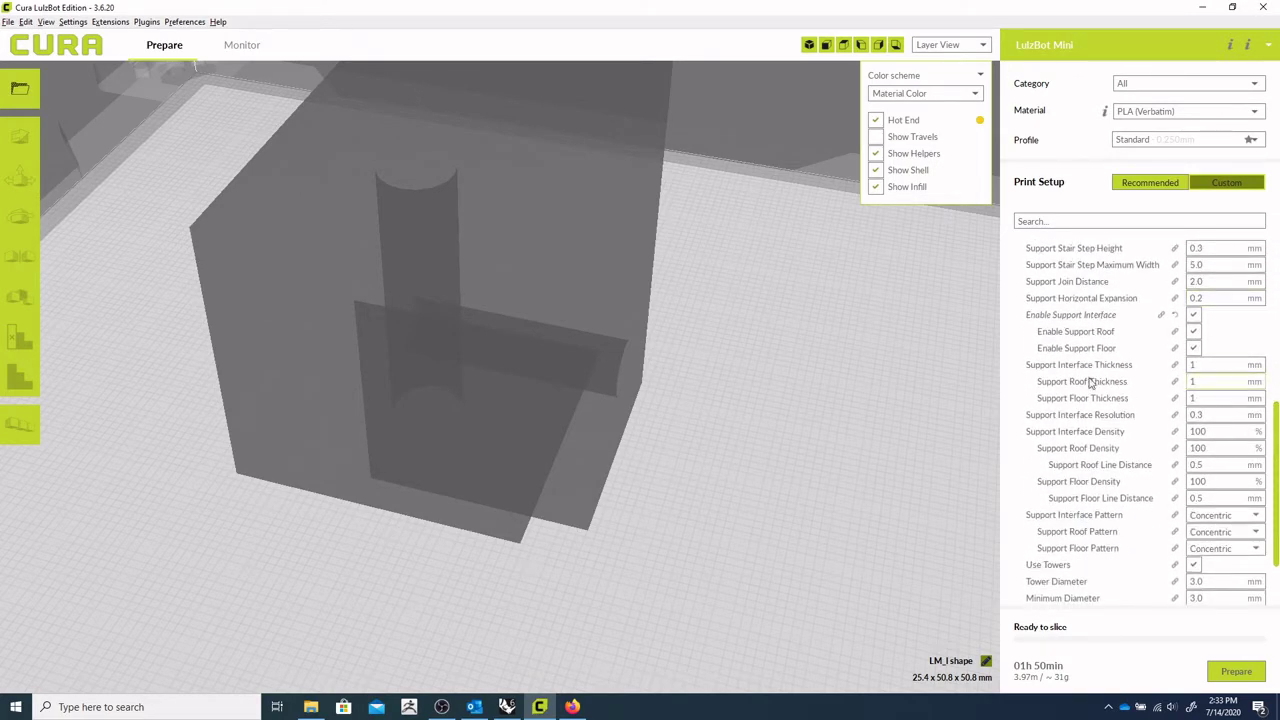
Change Support Interface Density from 100 to 60%
{"action": "mouse_move", "coordinate": [1058, 433]}
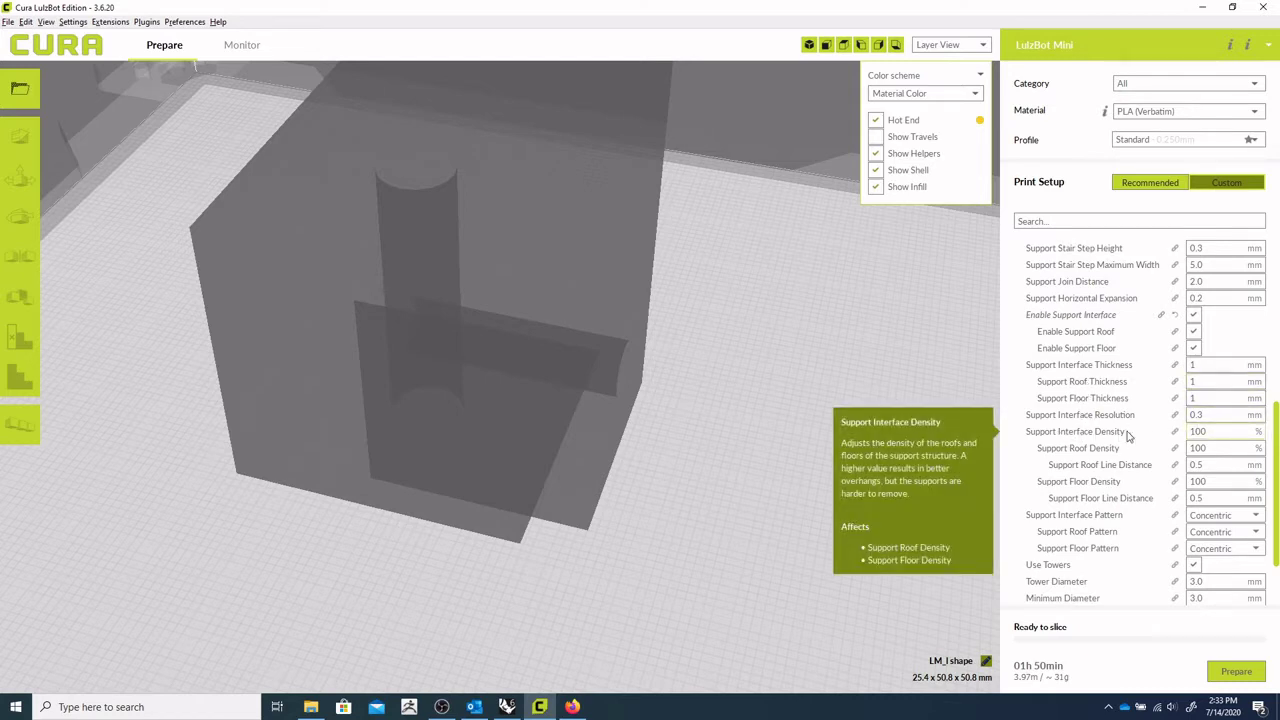
{"action": "double_click", "coordinate": [1218, 430]}
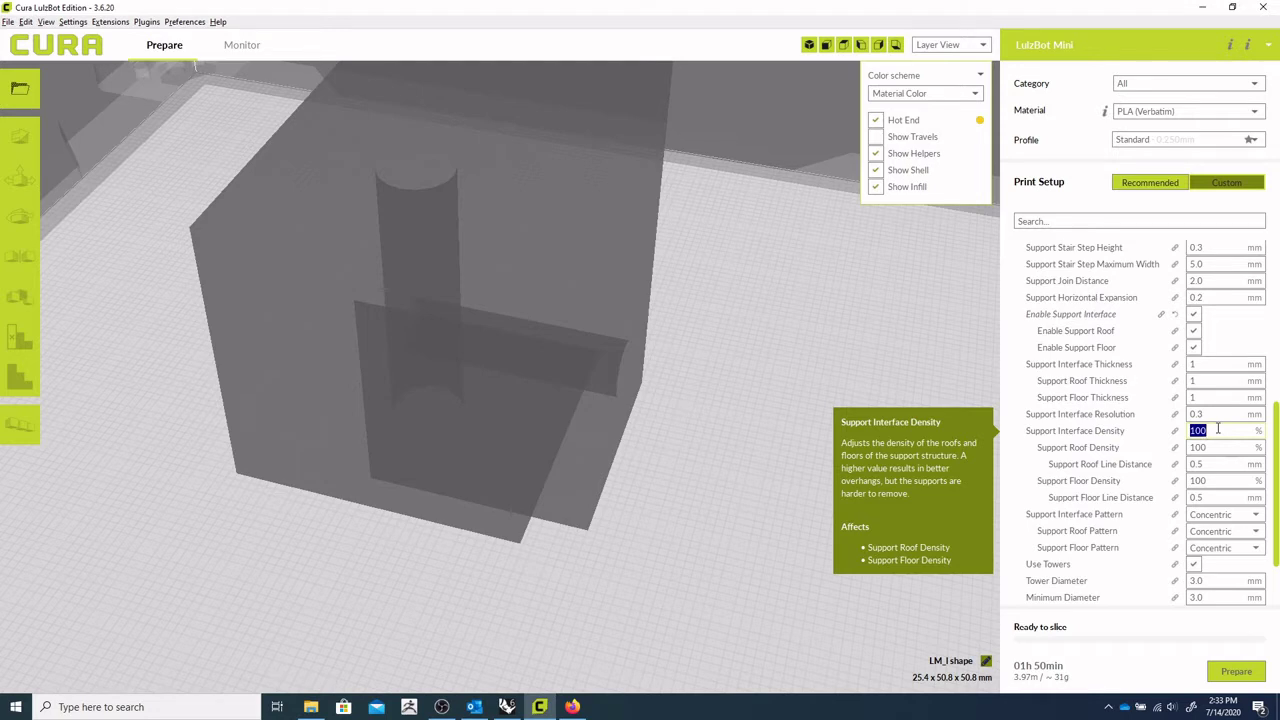
{"action": "key", "text": "BackSpace"}
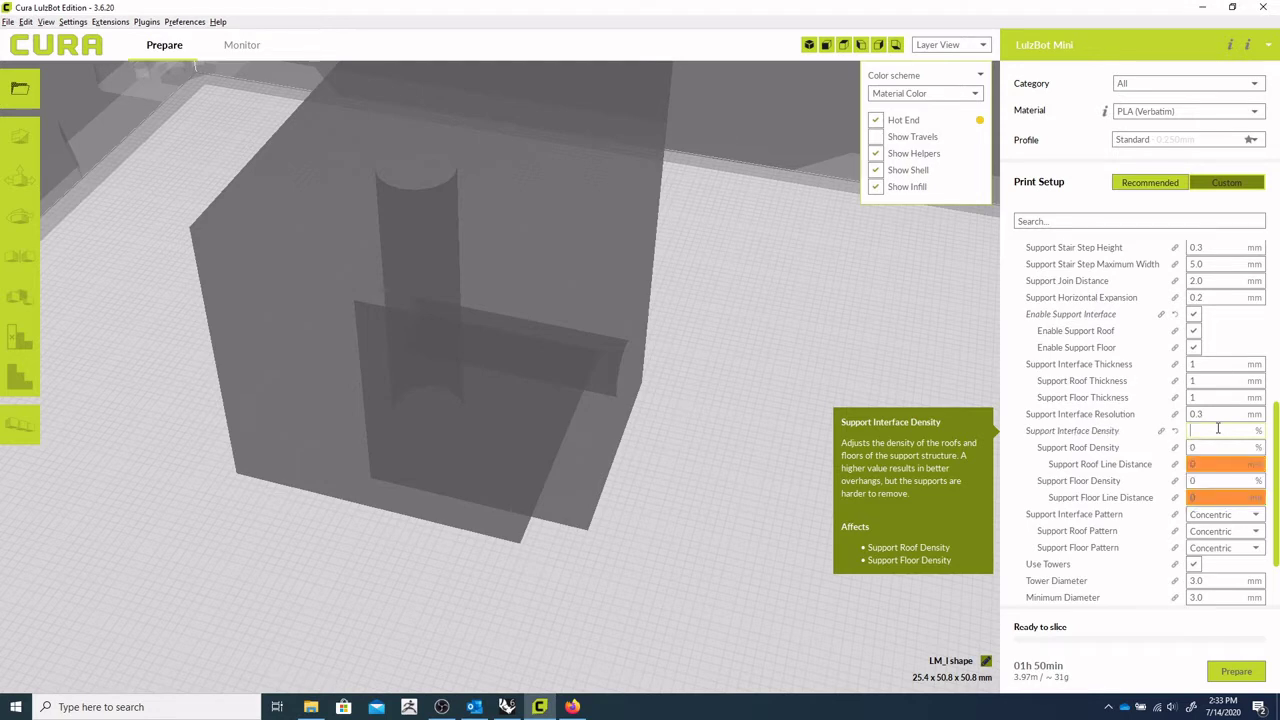
{"action": "type", "text": "60"}
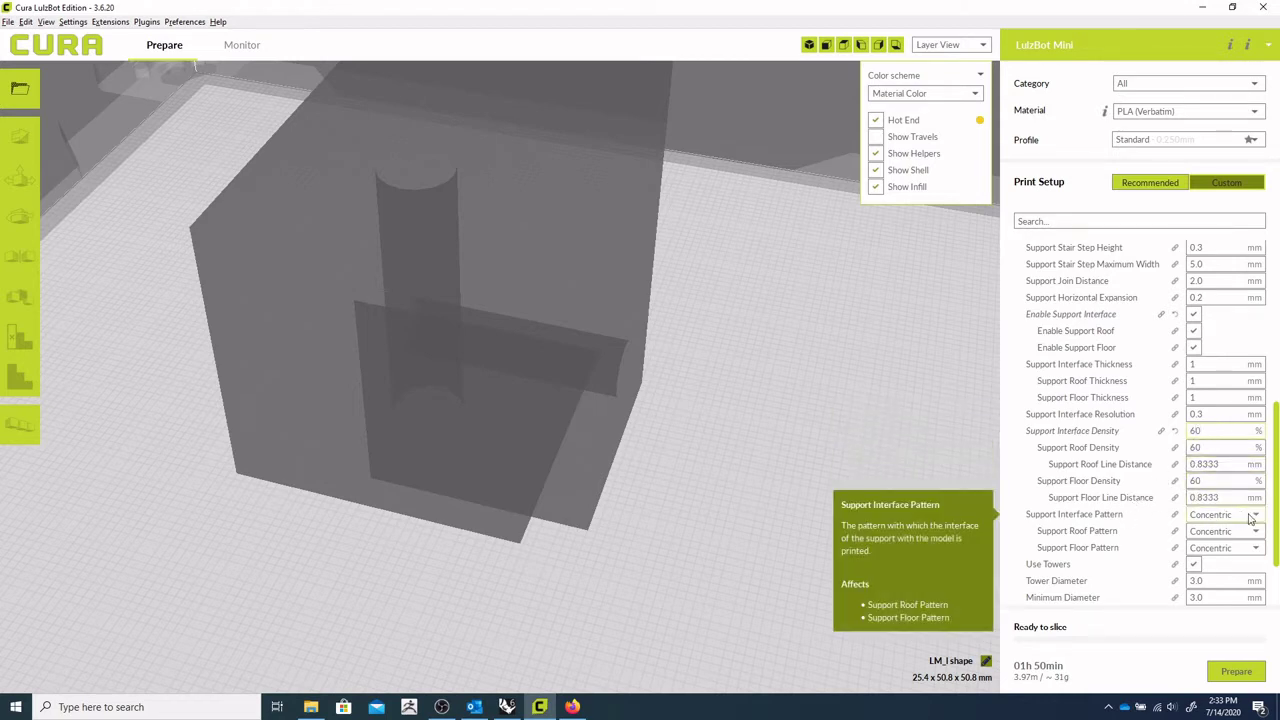
Confirm the Support Interface Pattern remains Concentric
{"action": "scroll", "coordinate": [1224, 470], "scroll_direction": "down", "scroll_amount": 2}
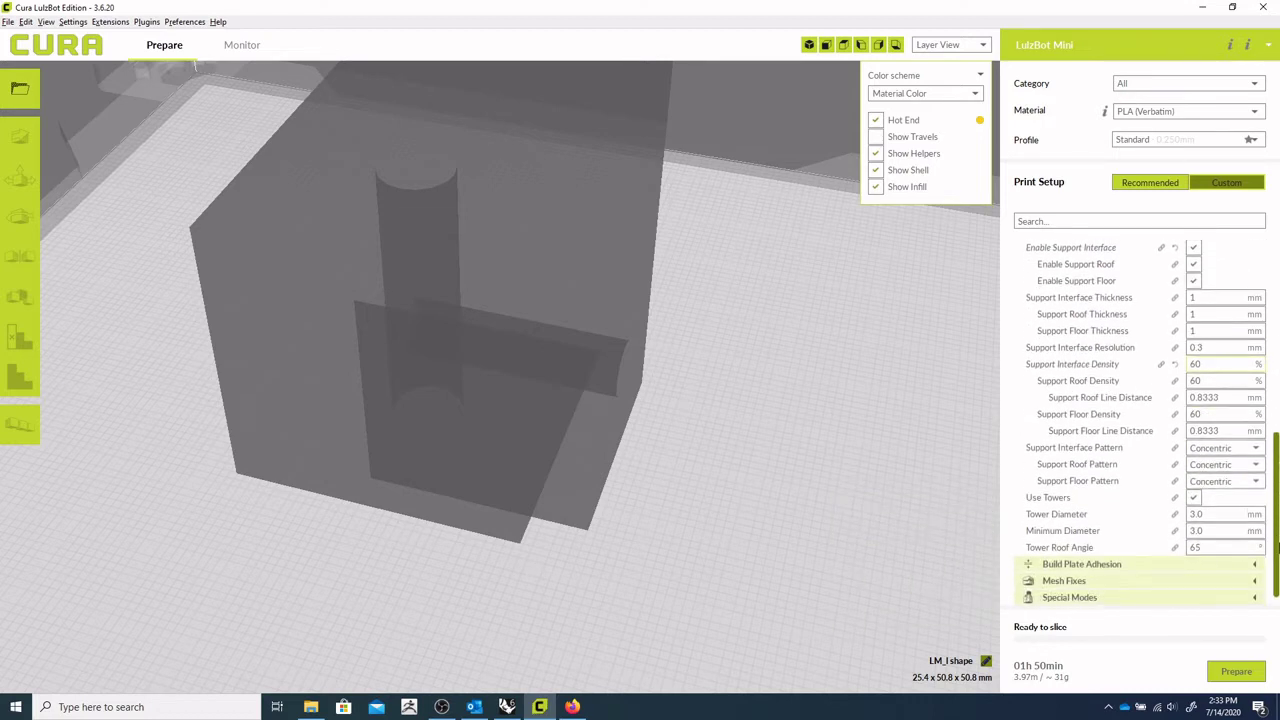
{"action": "left_click", "coordinate": [1224, 450]}
{"action": "left_click", "coordinate": [1224, 450]}
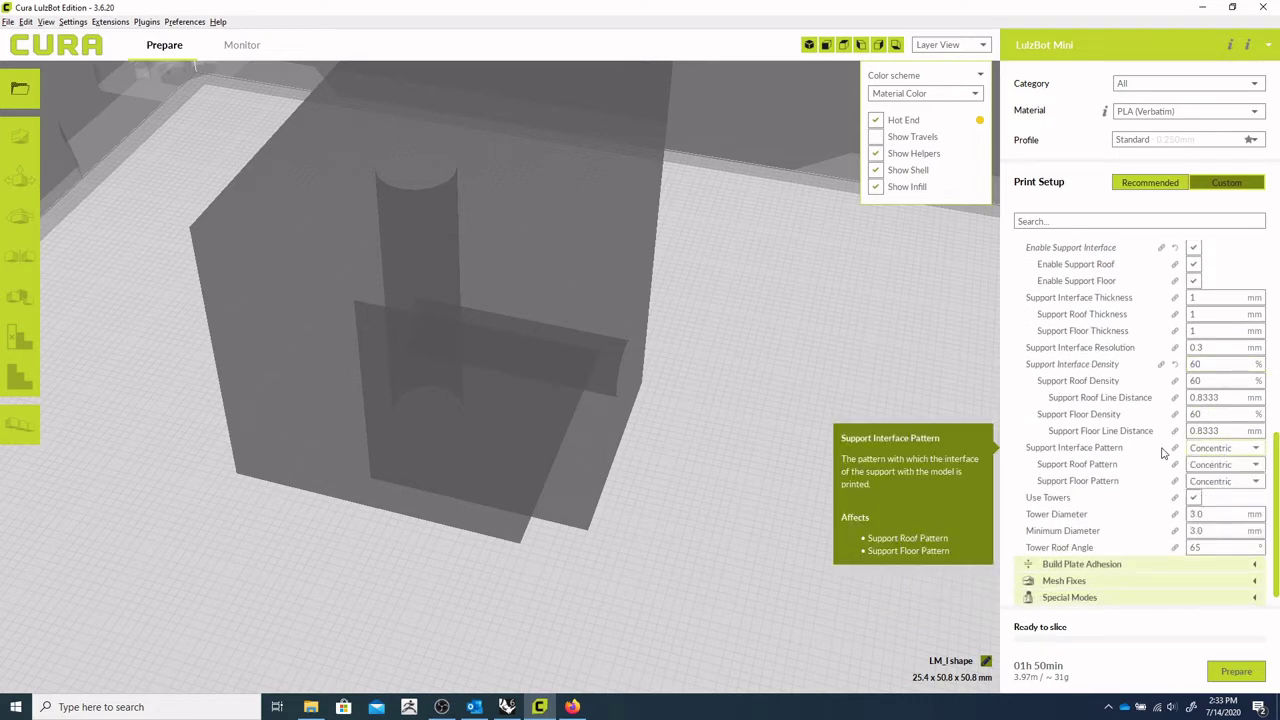
{"action": "left_click", "coordinate": [1220, 450]}
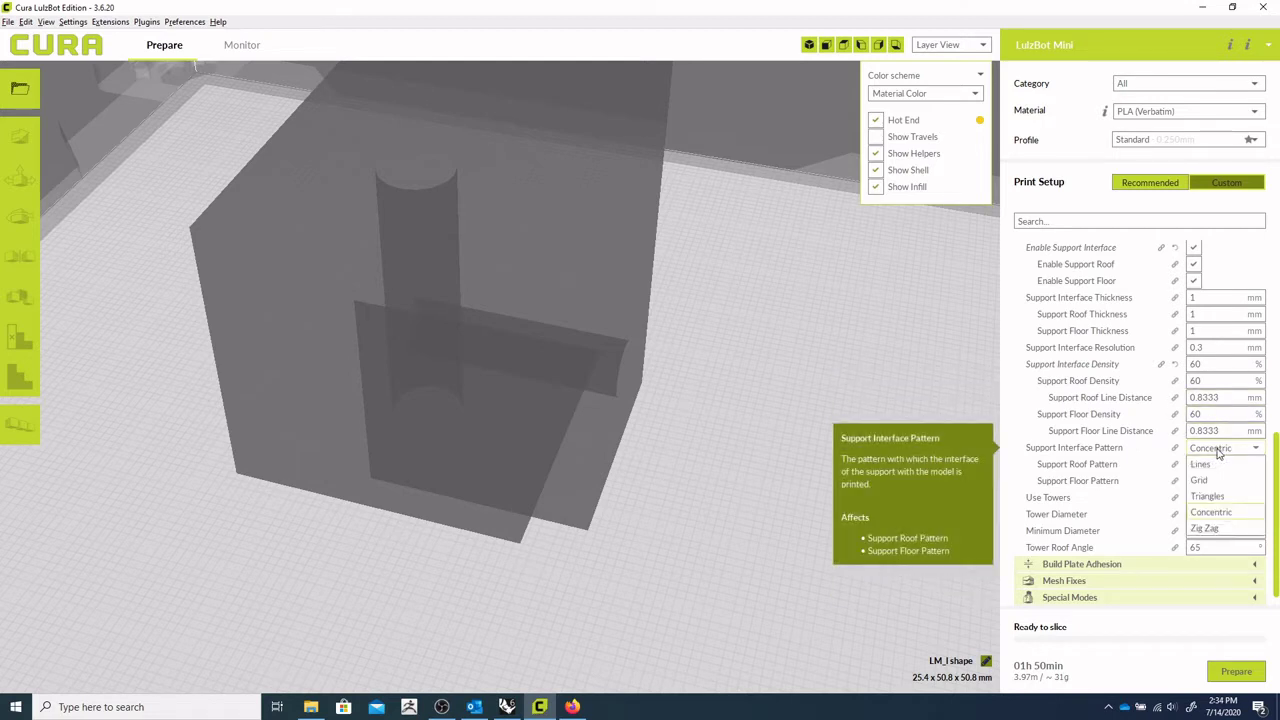
{"action": "left_click", "coordinate": [1219, 450]}
{"action": "scroll", "coordinate": [1257, 433], "scroll_direction": "up", "scroll_amount": 1}
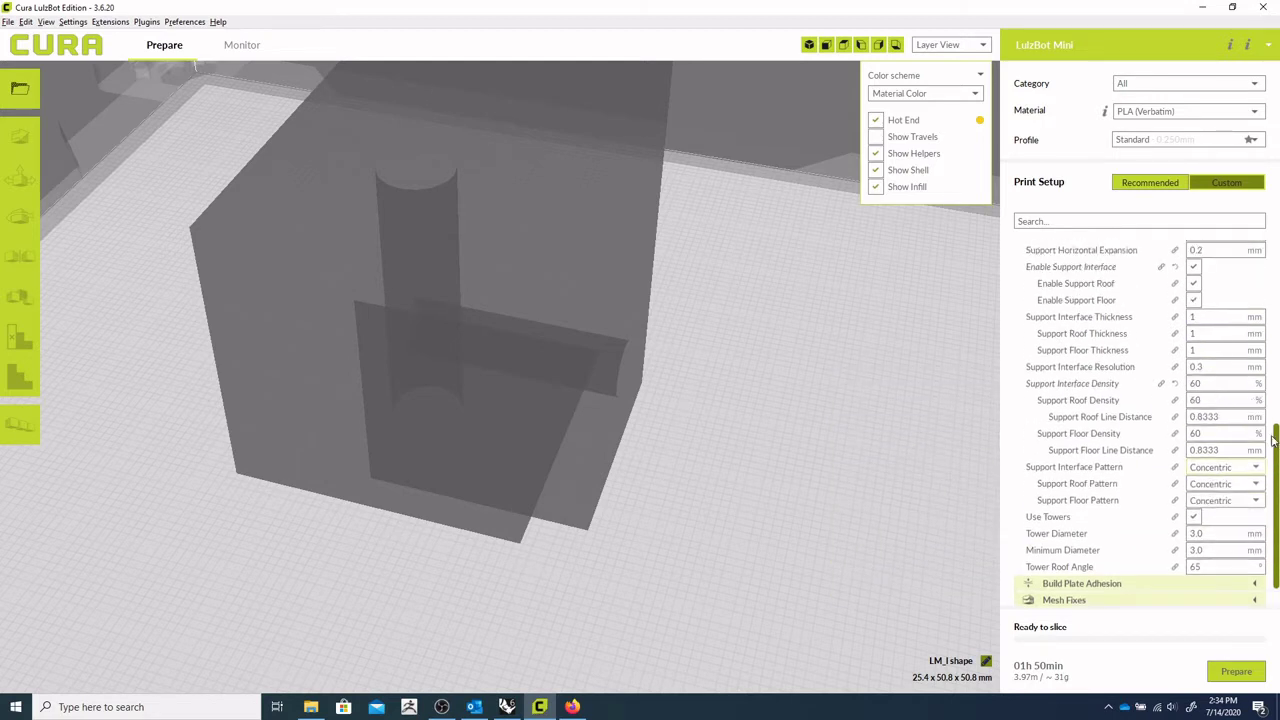
{"action": "scroll", "coordinate": [1276, 532], "scroll_direction": "down", "scroll_amount": 2}
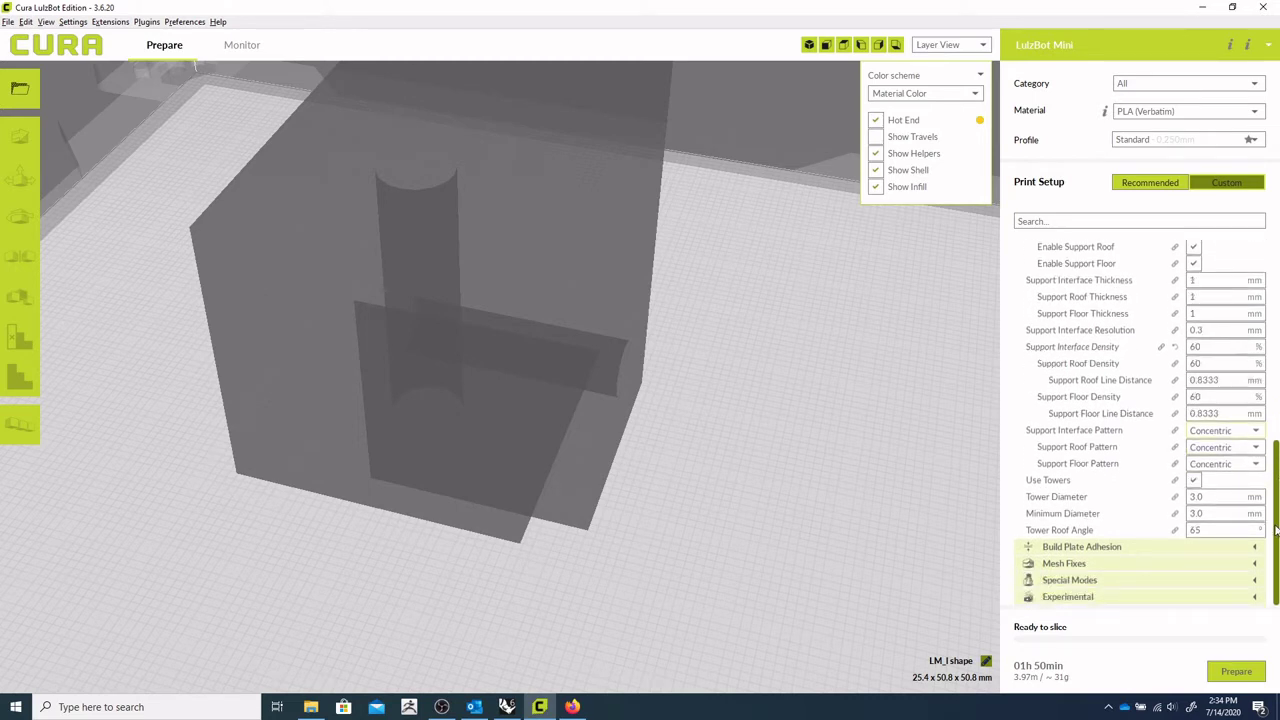
{"action": "scroll", "coordinate": [1276, 515], "scroll_direction": "up", "scroll_amount": 15}
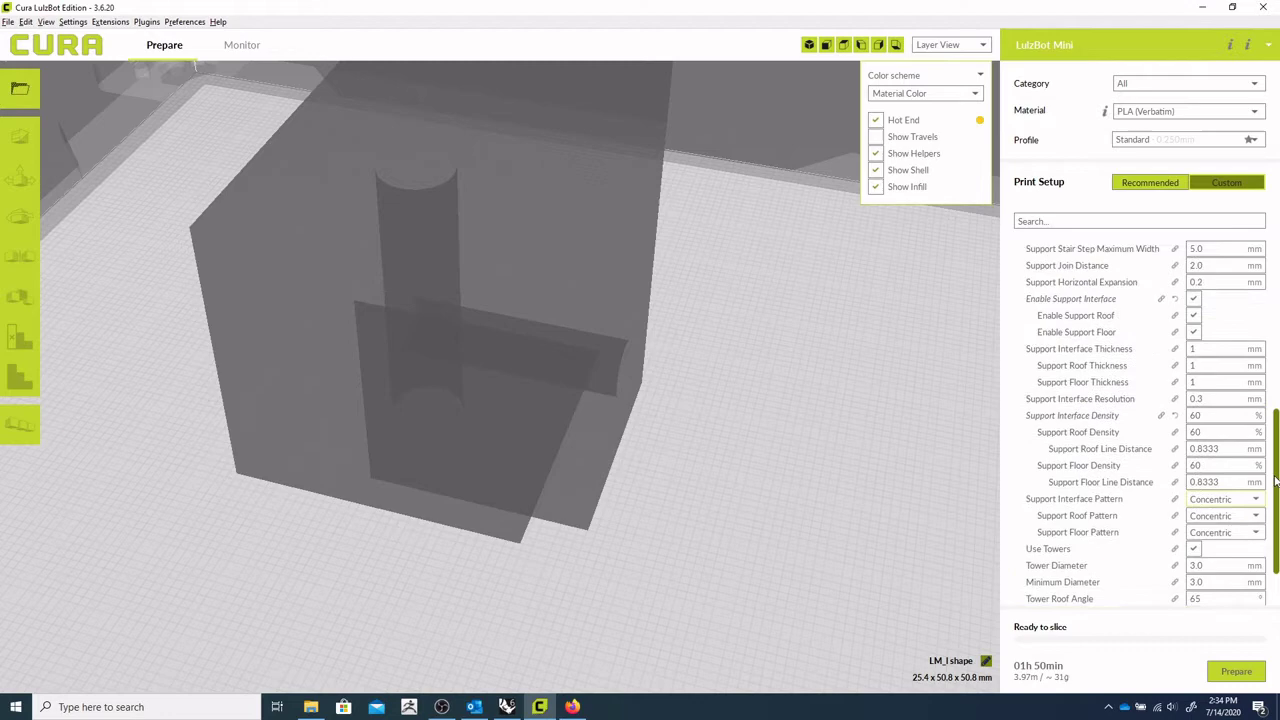
Re-slice and inspect the layer preview stepped down to layer 99 from above
{"action": "left_click", "coordinate": [1240, 673]}
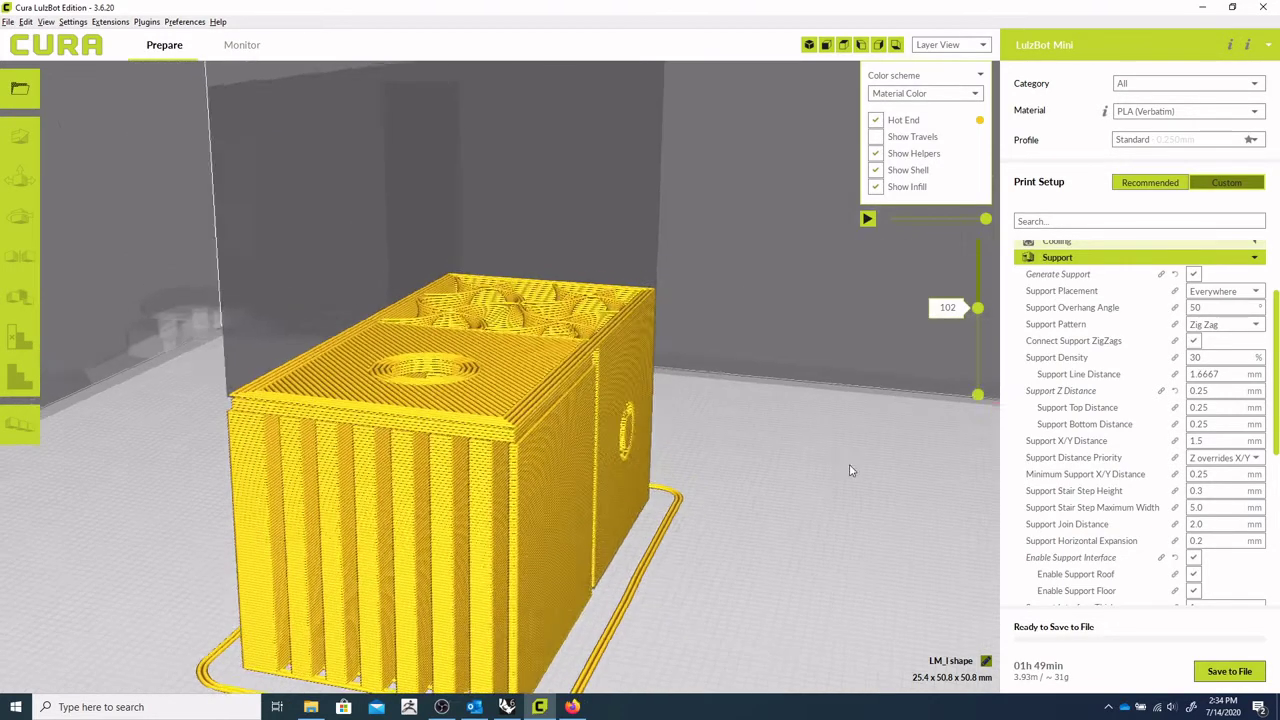
{"action": "right_click_drag", "start_coordinate": [850, 470], "coordinate": [862, 474]}
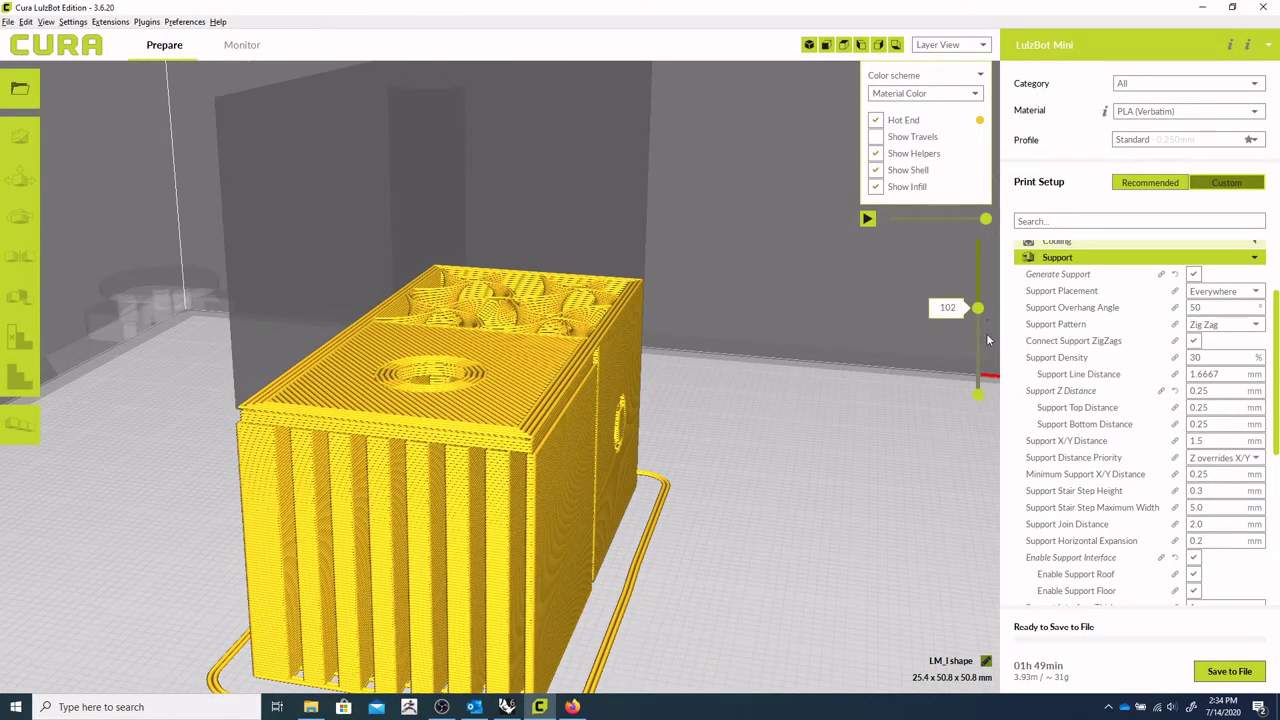
{"action": "left_click_drag", "start_coordinate": [979, 308], "coordinate": [978, 312]}
{"action": "right_click_drag", "start_coordinate": [768, 362], "coordinate": [767, 456]}
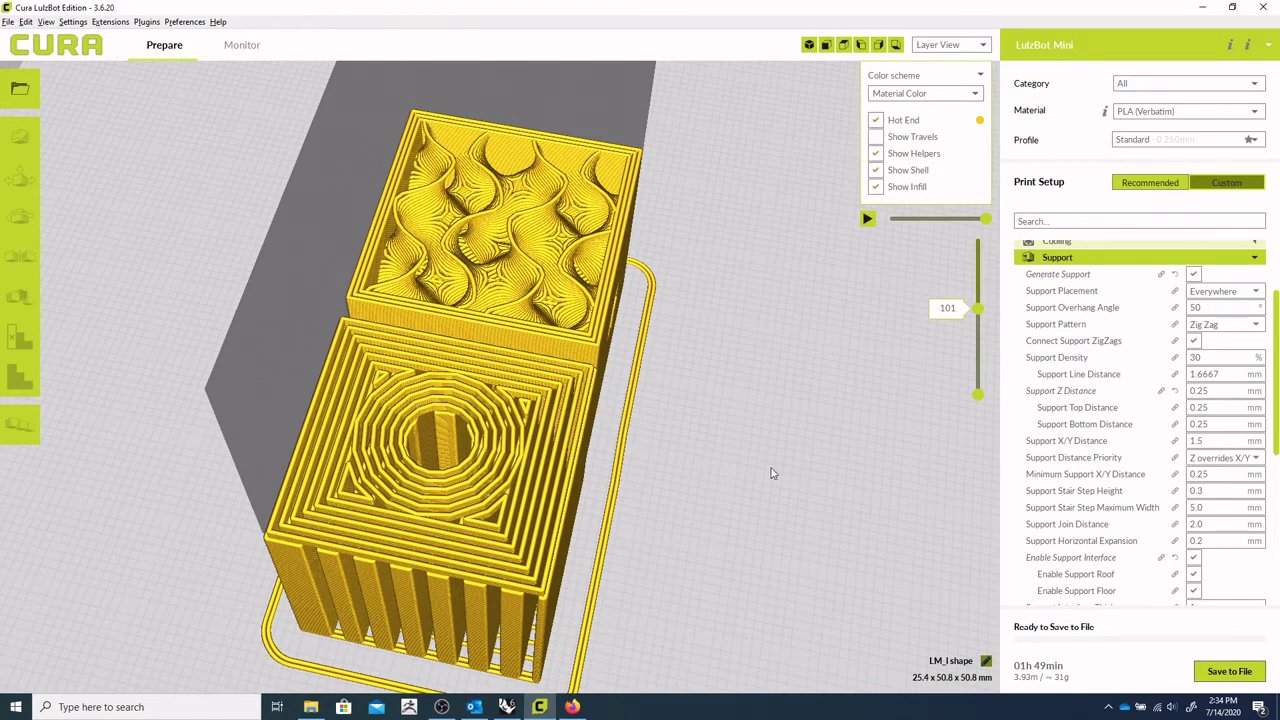
{"action": "right_click_drag", "start_coordinate": [782, 473], "coordinate": [786, 527]}
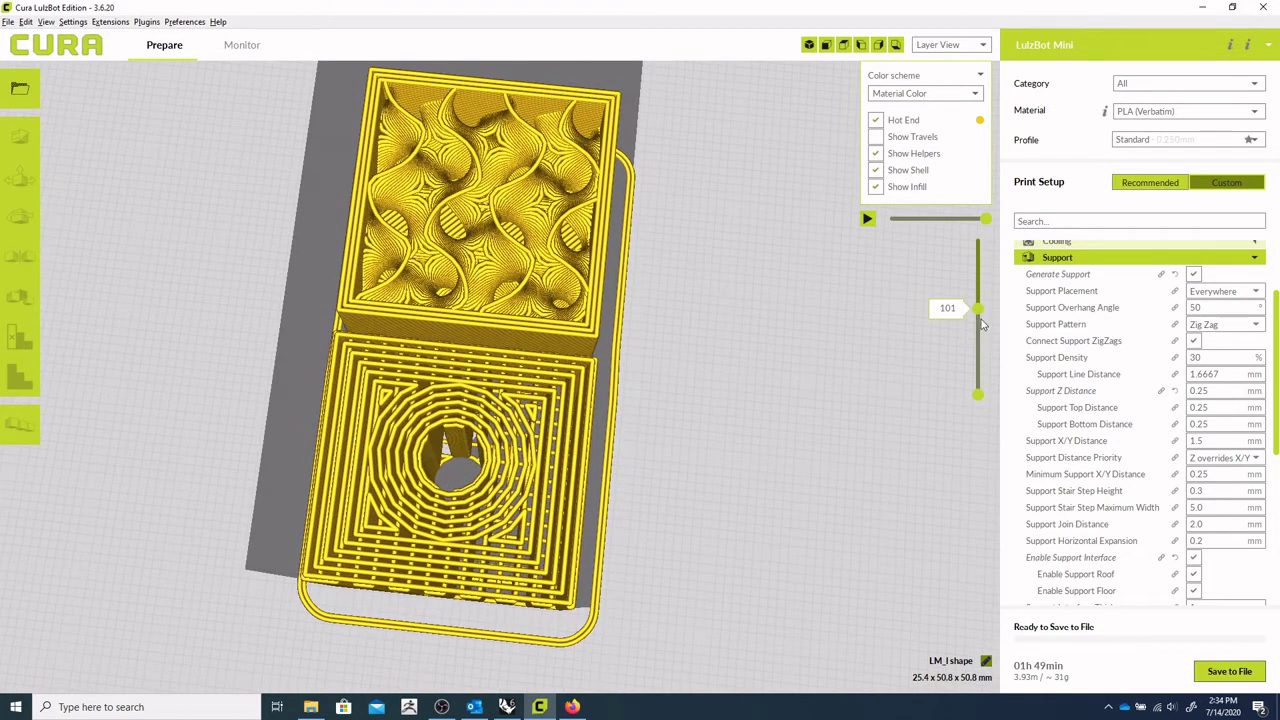
{"action": "left_click_drag", "start_coordinate": [981, 324], "coordinate": [980, 310]}
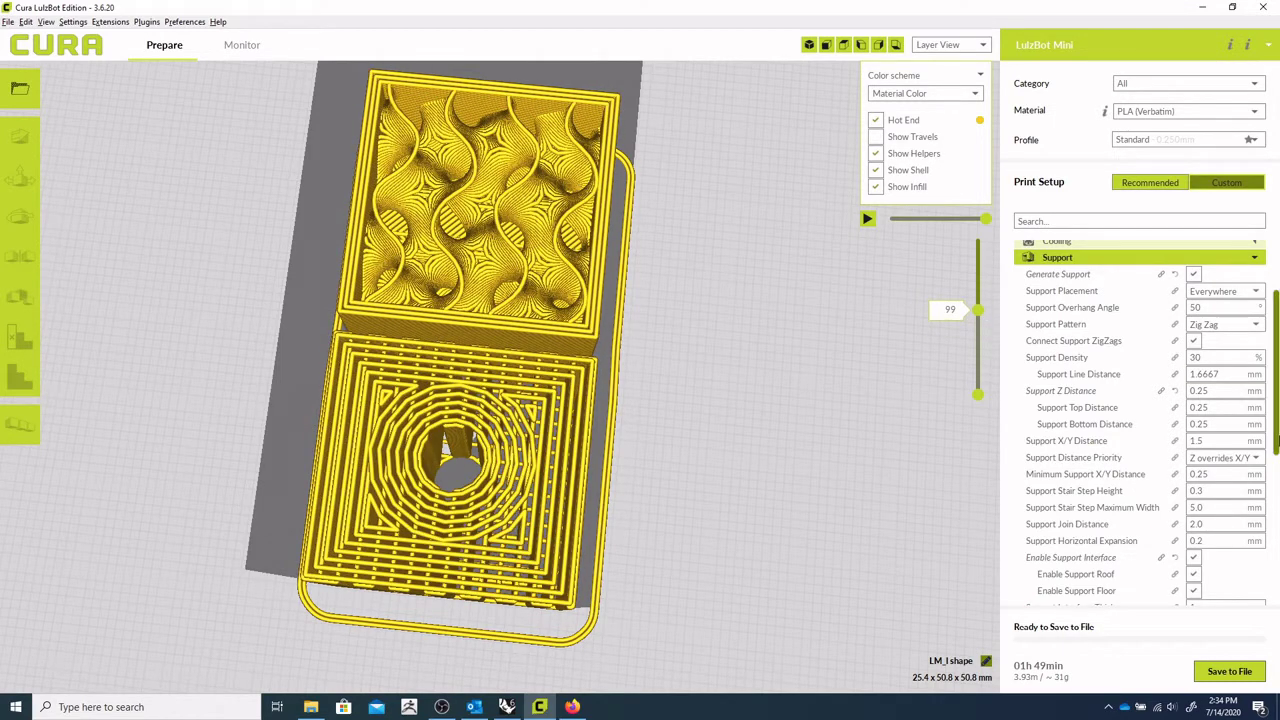
{"action": "scroll", "coordinate": [1278, 436], "scroll_direction": "down", "scroll_amount": 1}
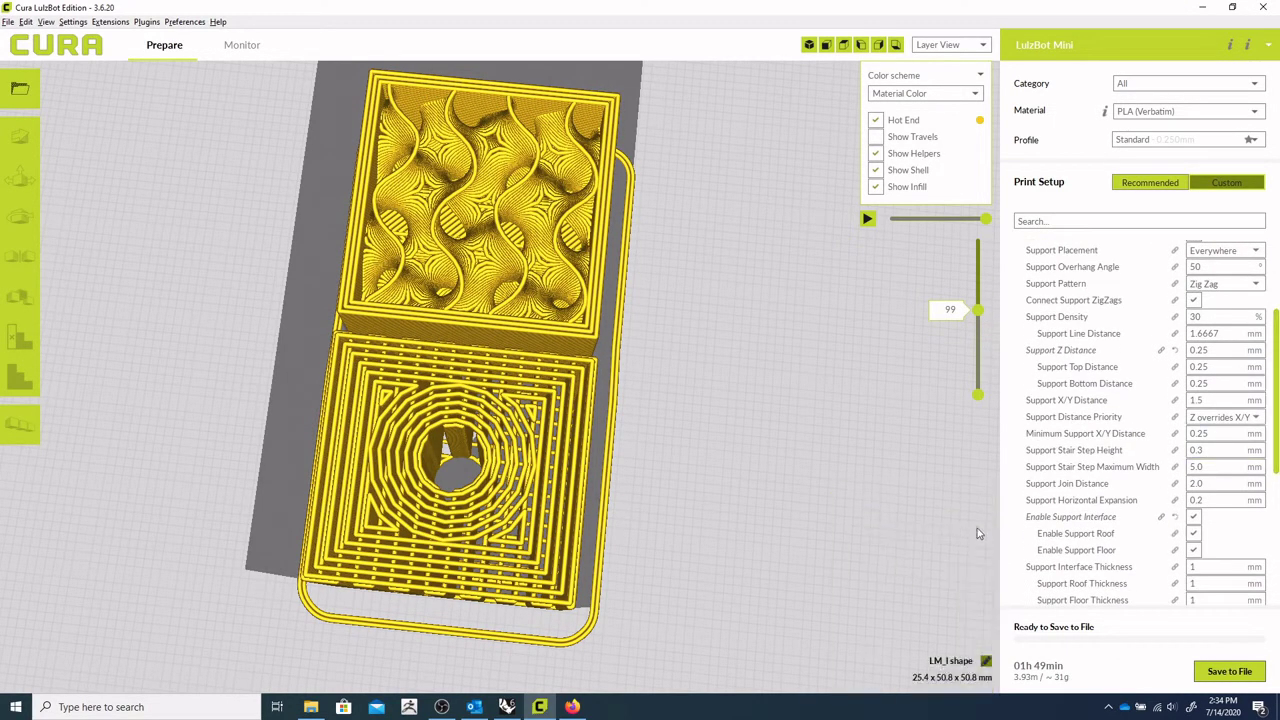
{"action": "scroll", "coordinate": [1278, 436], "scroll_direction": "down", "scroll_amount": 2}
{"action": "right_click_drag", "start_coordinate": [931, 463], "coordinate": [868, 443]}
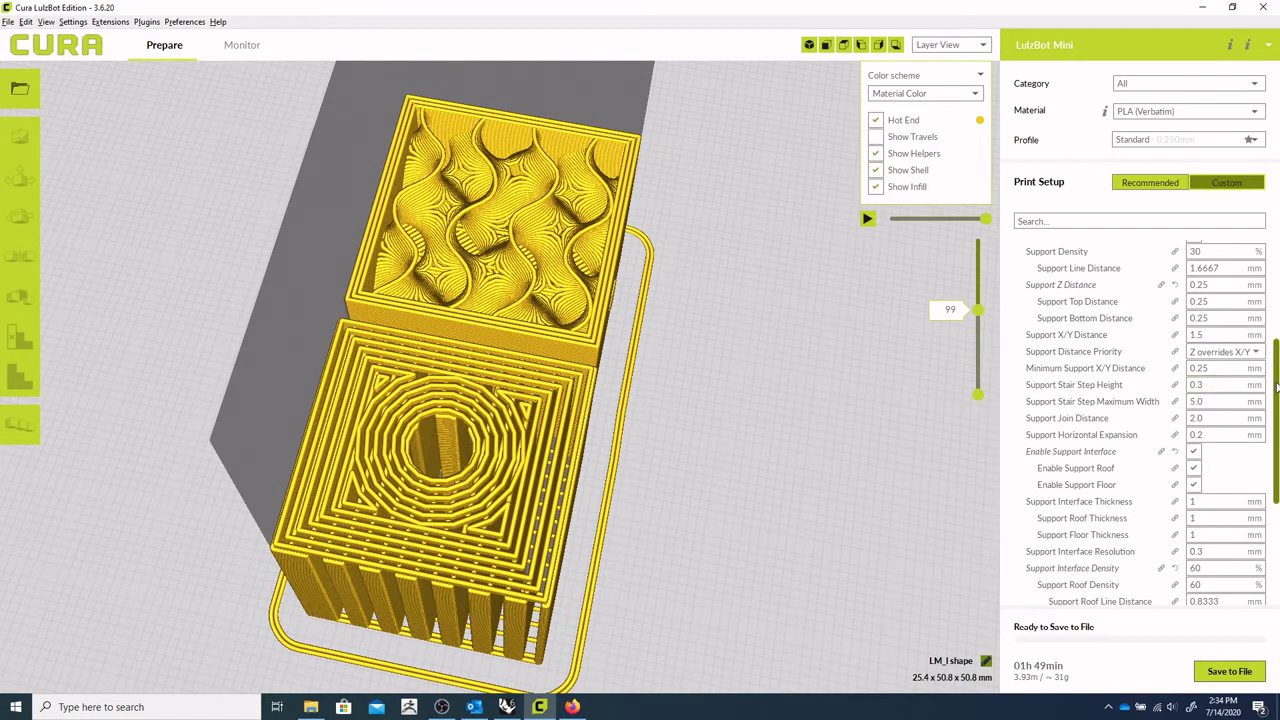
Show all 203 layers and view the slices from a raised angled top view
{"action": "left_click_drag", "start_coordinate": [1277, 388], "coordinate": [1276, 492]}
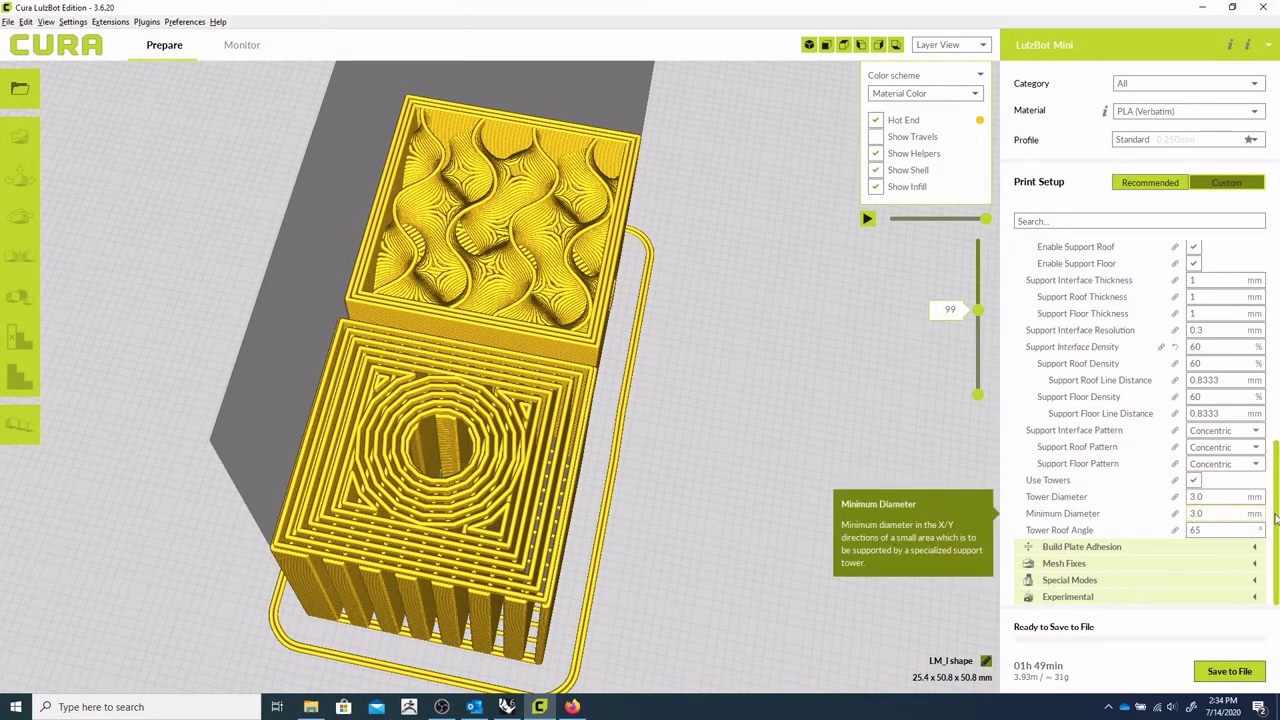
{"action": "scroll", "coordinate": [1255, 578], "scroll_direction": "up", "scroll_amount": 5}
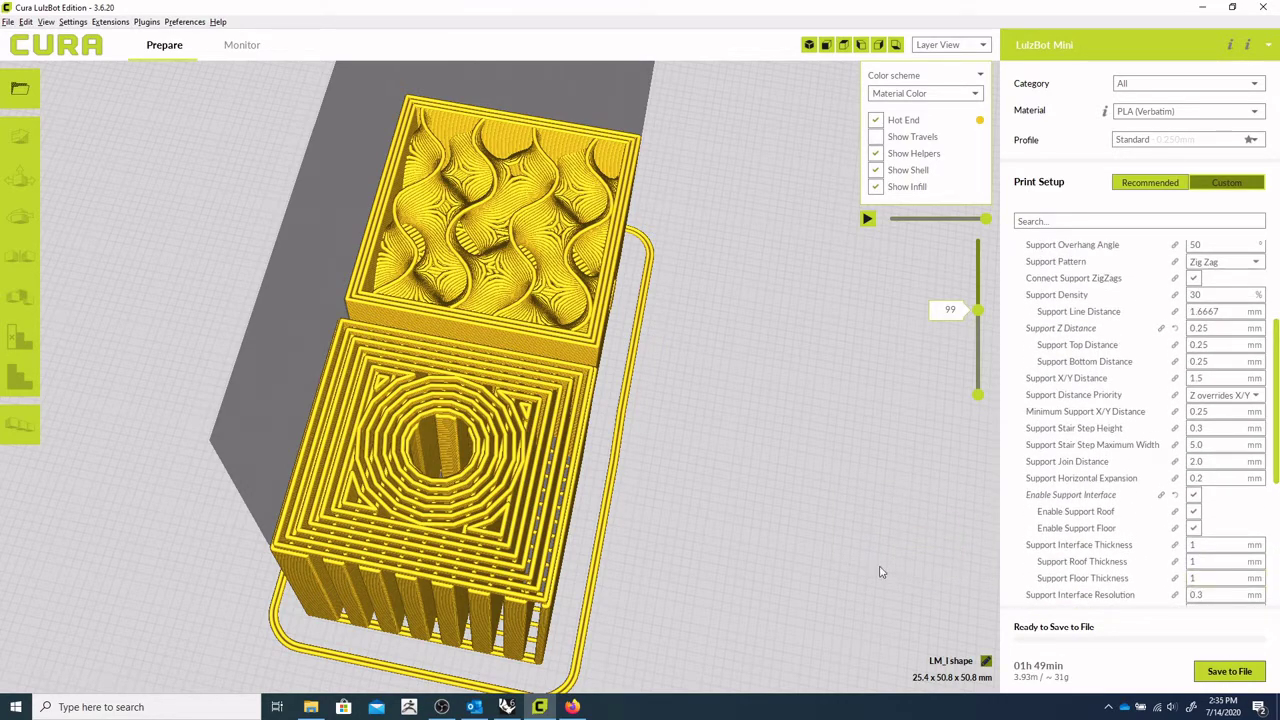
{"action": "right_click_drag", "start_coordinate": [883, 547], "coordinate": [671, 454]}
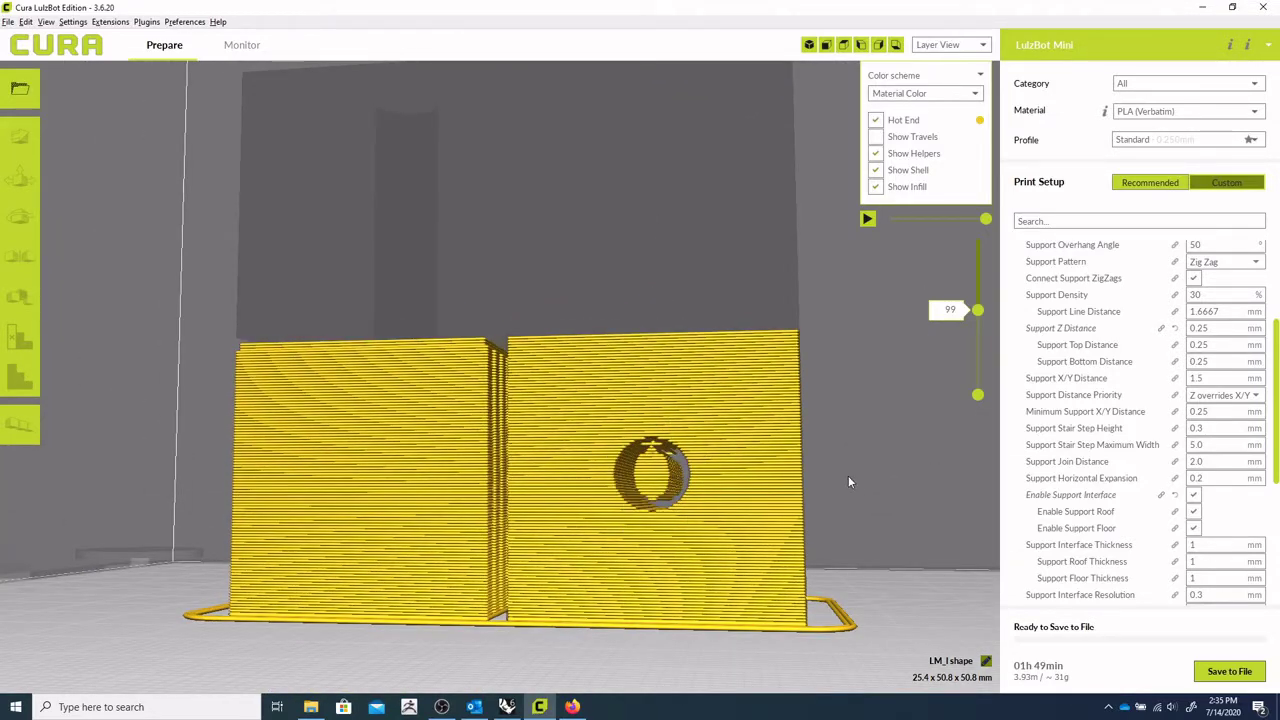
{"action": "right_click_drag", "start_coordinate": [876, 474], "coordinate": [914, 377]}
{"action": "left_click_drag", "start_coordinate": [979, 310], "coordinate": [983, 229]}
{"action": "scroll", "coordinate": [855, 397], "scroll_direction": "down", "scroll_amount": 3}
{"action": "right_click_drag", "start_coordinate": [806, 455], "coordinate": [805, 498]}
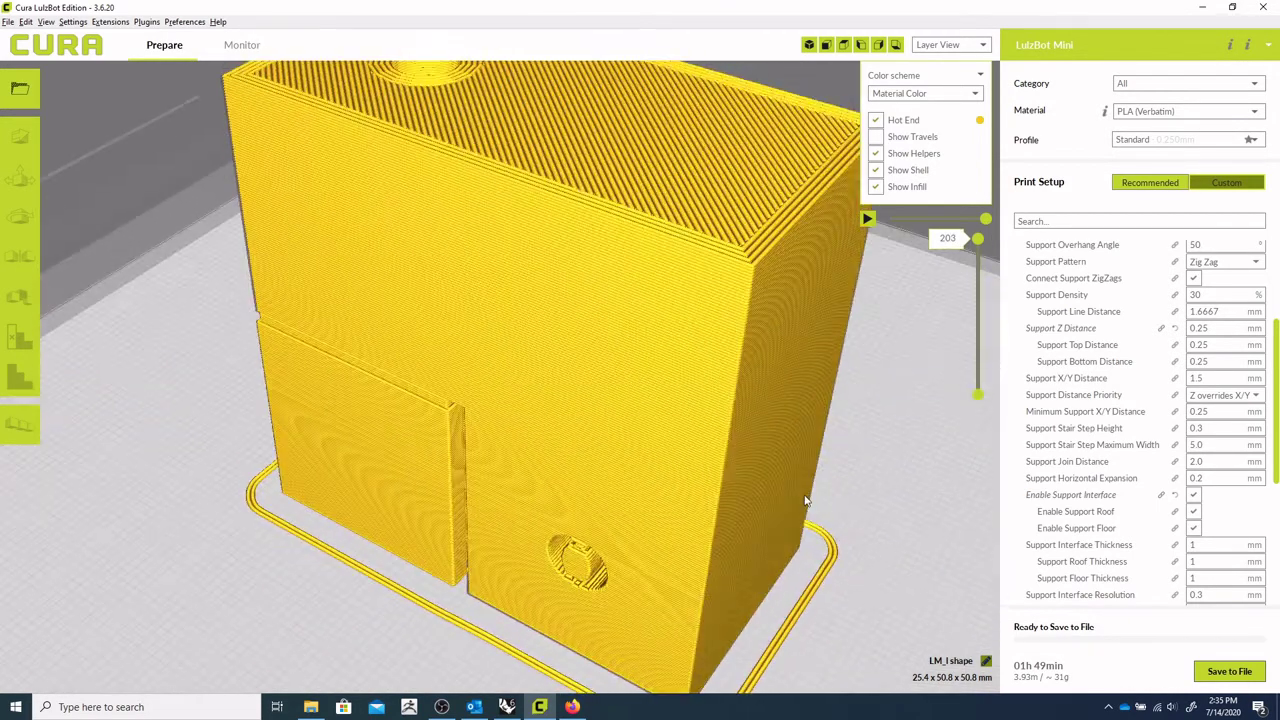
{"action": "scroll", "coordinate": [805, 498], "scroll_direction": "down", "scroll_amount": 2}
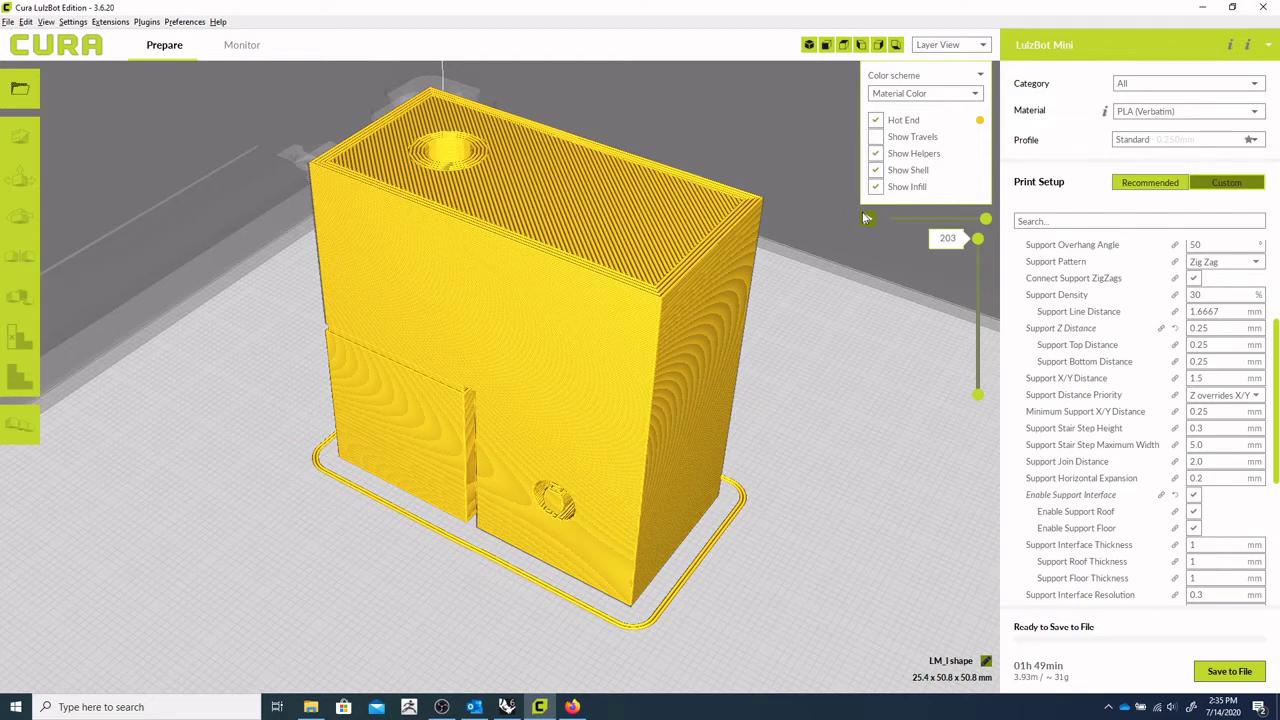
Return to Solid View and select the bracket model
{"action": "left_click", "coordinate": [950, 46]}
{"action": "left_click", "coordinate": [940, 58]}
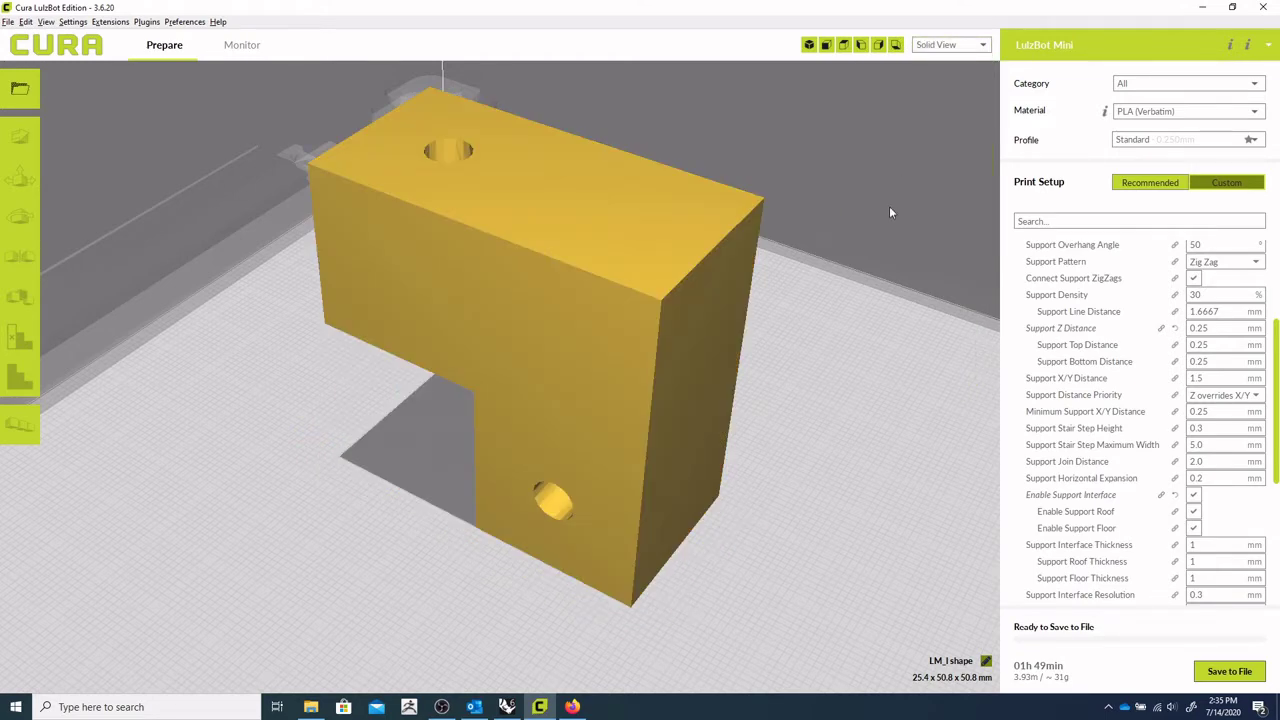
{"action": "left_click", "coordinate": [593, 384]}
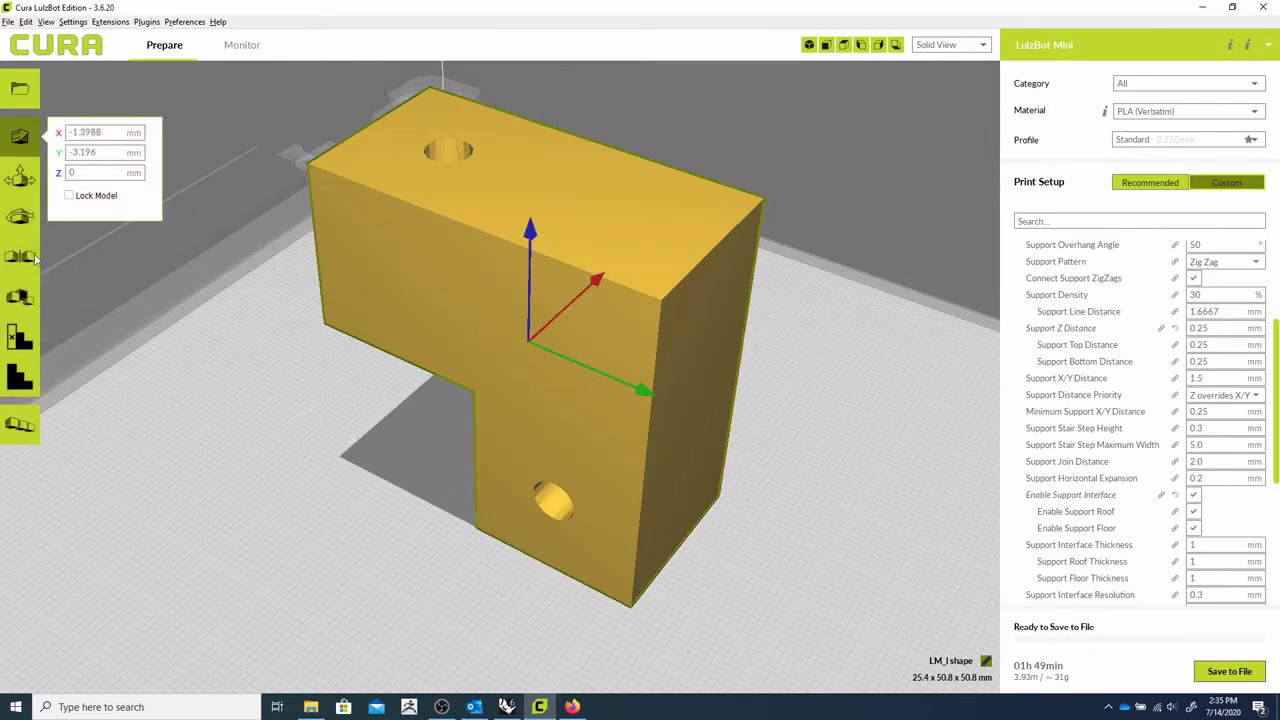
Place a support-blocker cube at the bracket's lower front edge by the bottom hole
{"action": "left_click", "coordinate": [18, 342]}
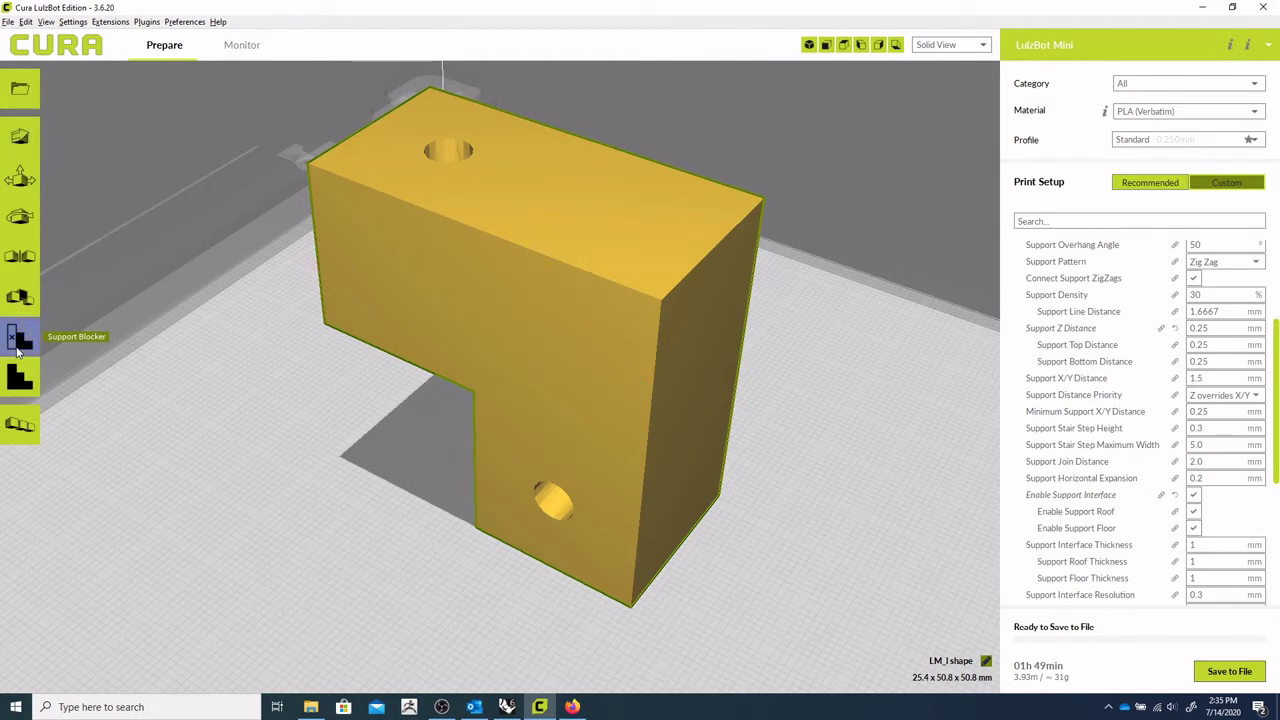
{"action": "left_click", "coordinate": [566, 539]}
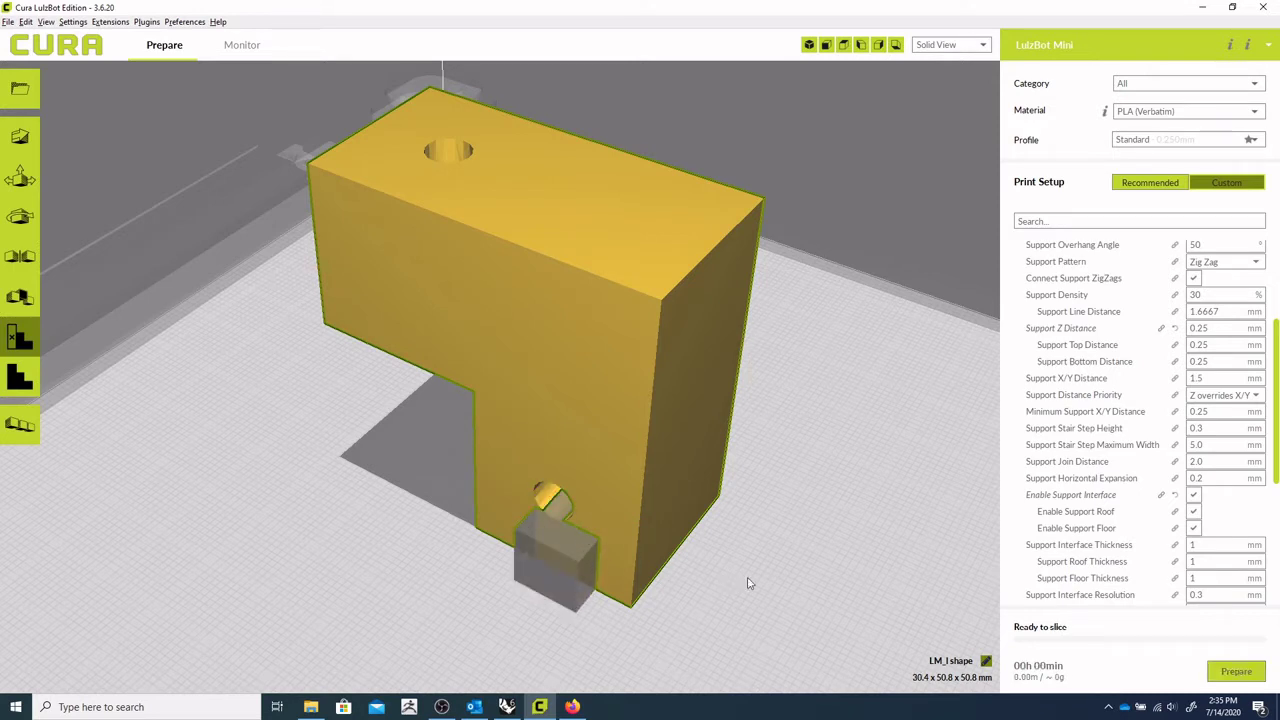
{"action": "scroll", "coordinate": [1276, 460], "scroll_direction": "down", "scroll_amount": 3}
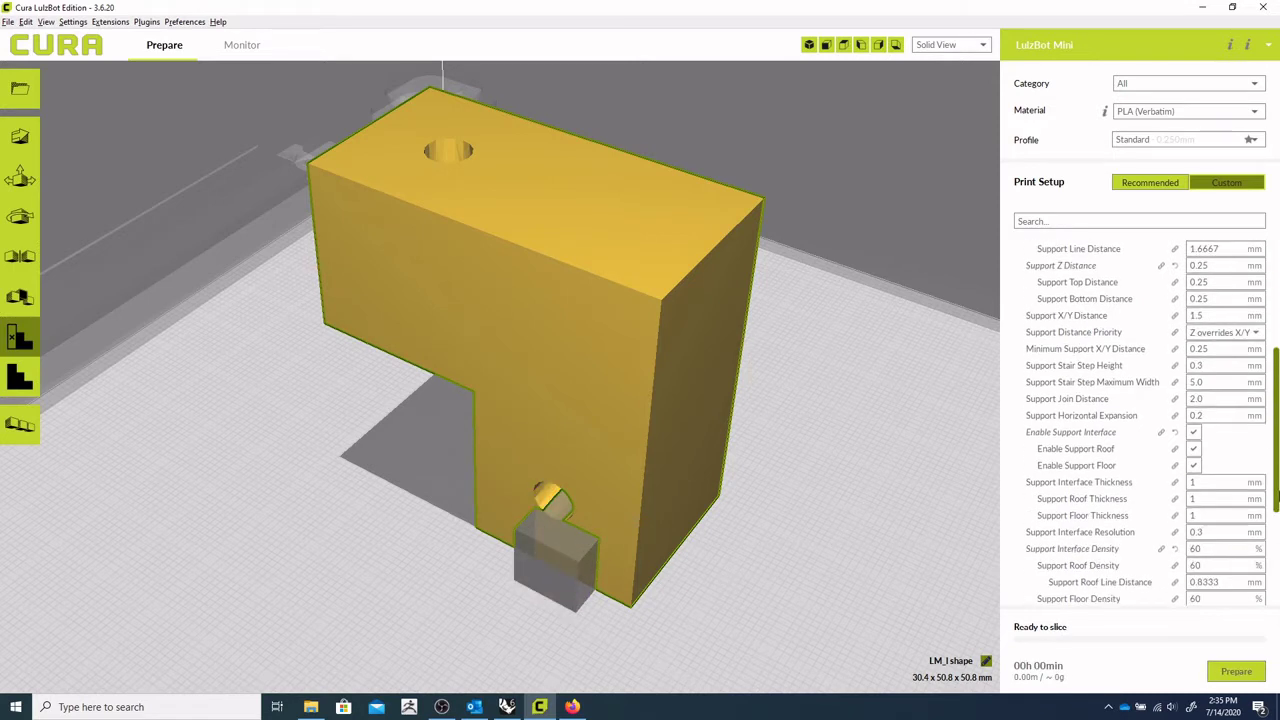
{"action": "mouse_move", "coordinate": [810, 545]}
{"action": "right_mouse_down"}
{"action": "mouse_move", "coordinate": [829, 453]}
{"action": "mouse_move", "coordinate": [870, 448]}
{"action": "mouse_move", "coordinate": [901, 472]}
{"action": "mouse_move", "coordinate": [903, 503]}
{"action": "mouse_move", "coordinate": [826, 528]}
{"action": "right_mouse_up"}
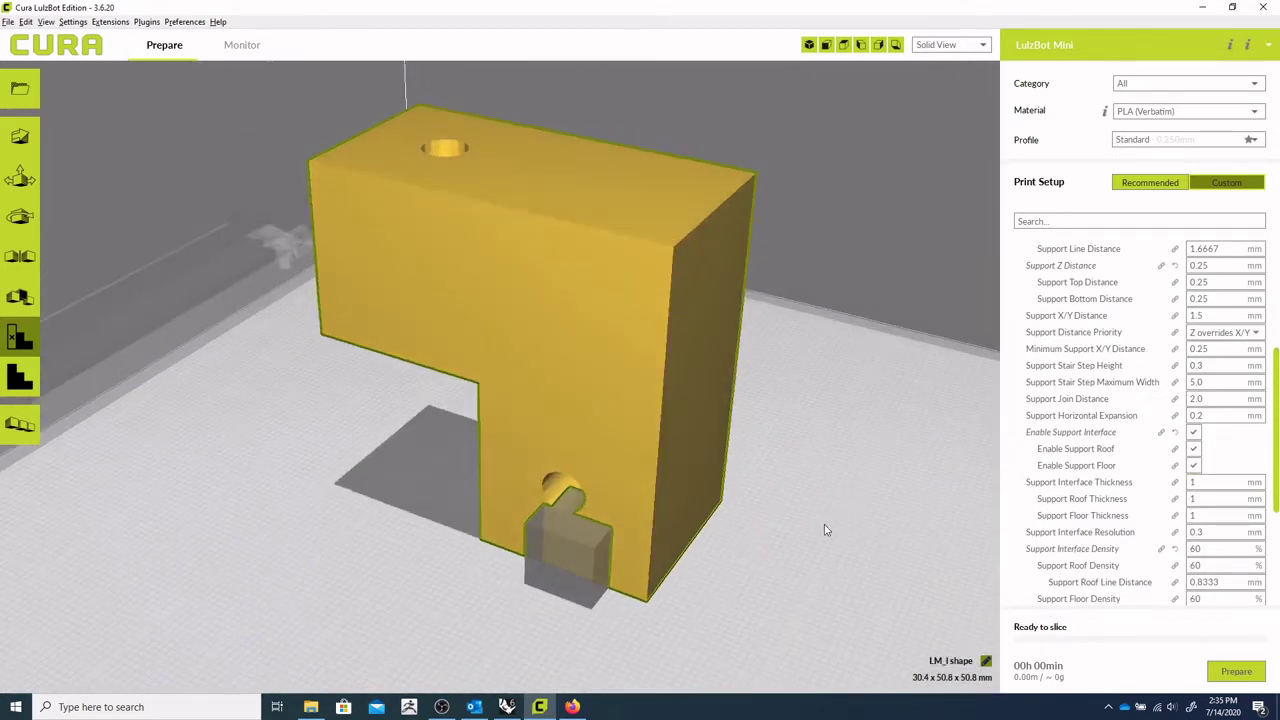
{"action": "left_click", "coordinate": [562, 553]}
{"action": "left_click", "coordinate": [588, 515]}
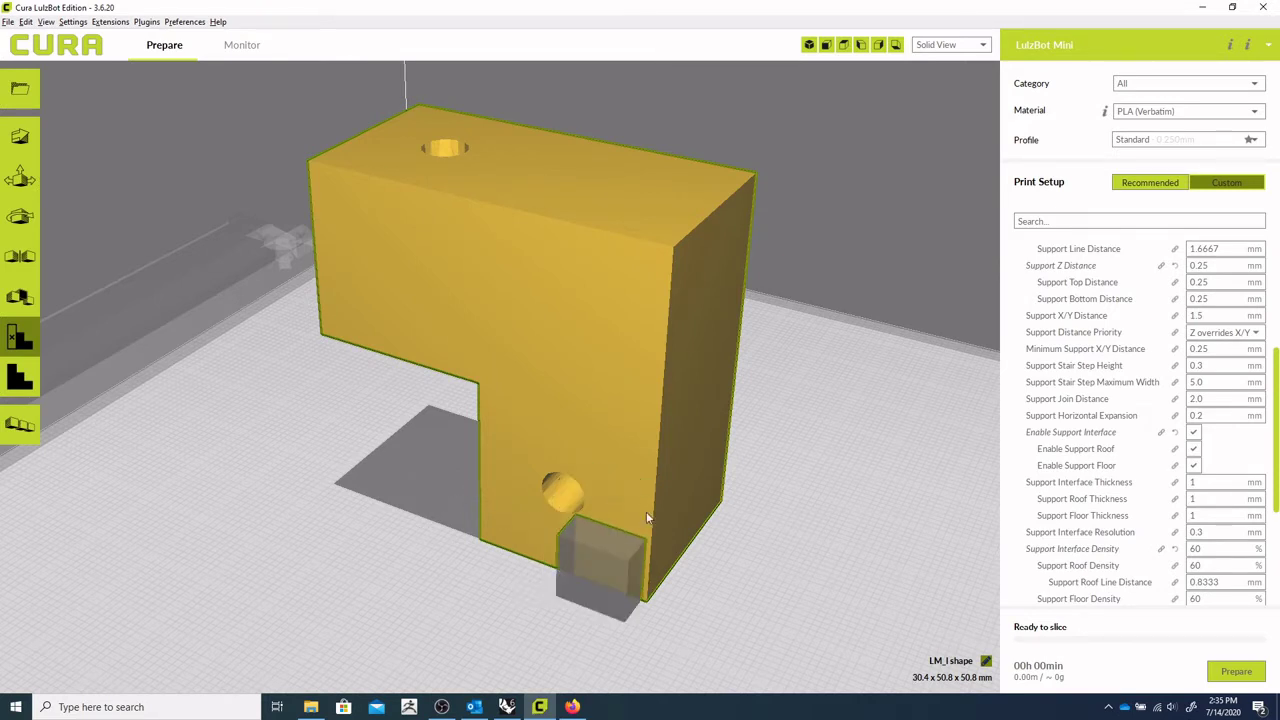
Move the blocker cube to X -14.0844, Y 10.0953, resting at Z 0 under the lower hole
{"action": "left_click", "coordinate": [24, 138]}
{"action": "left_click", "coordinate": [614, 556]}
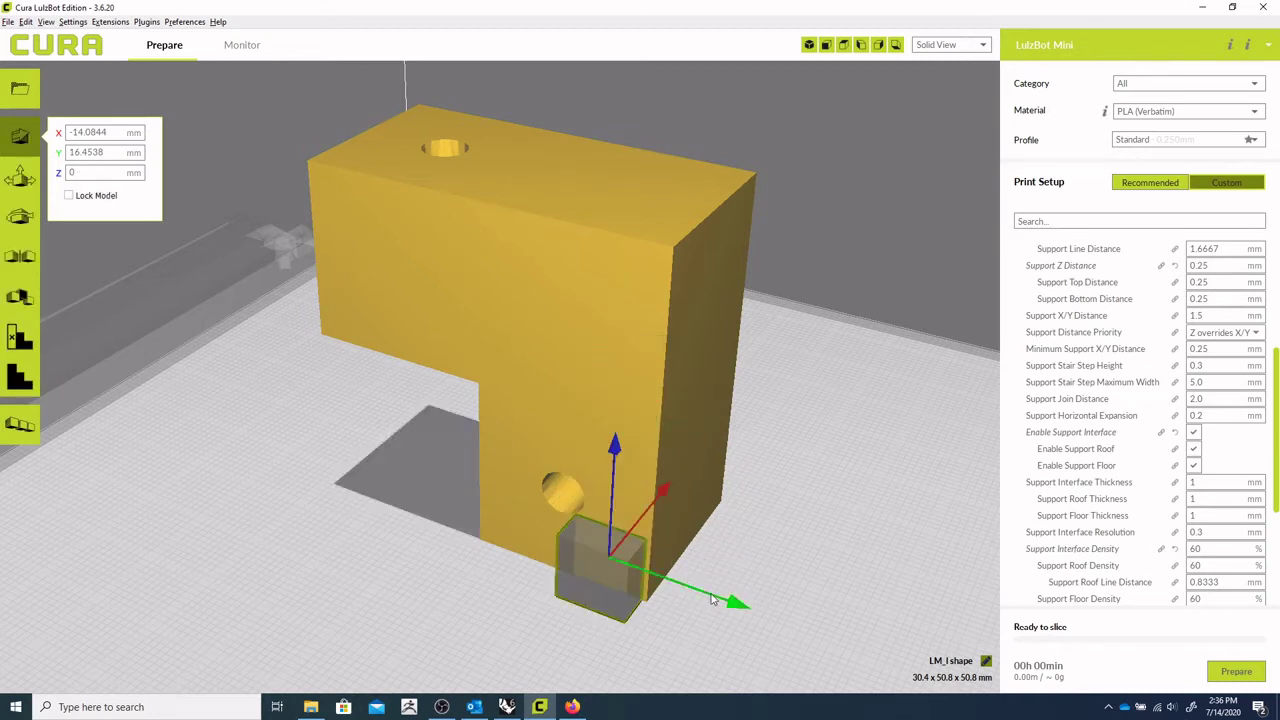
{"action": "left_click_drag", "start_coordinate": [715, 594], "coordinate": [670, 580]}
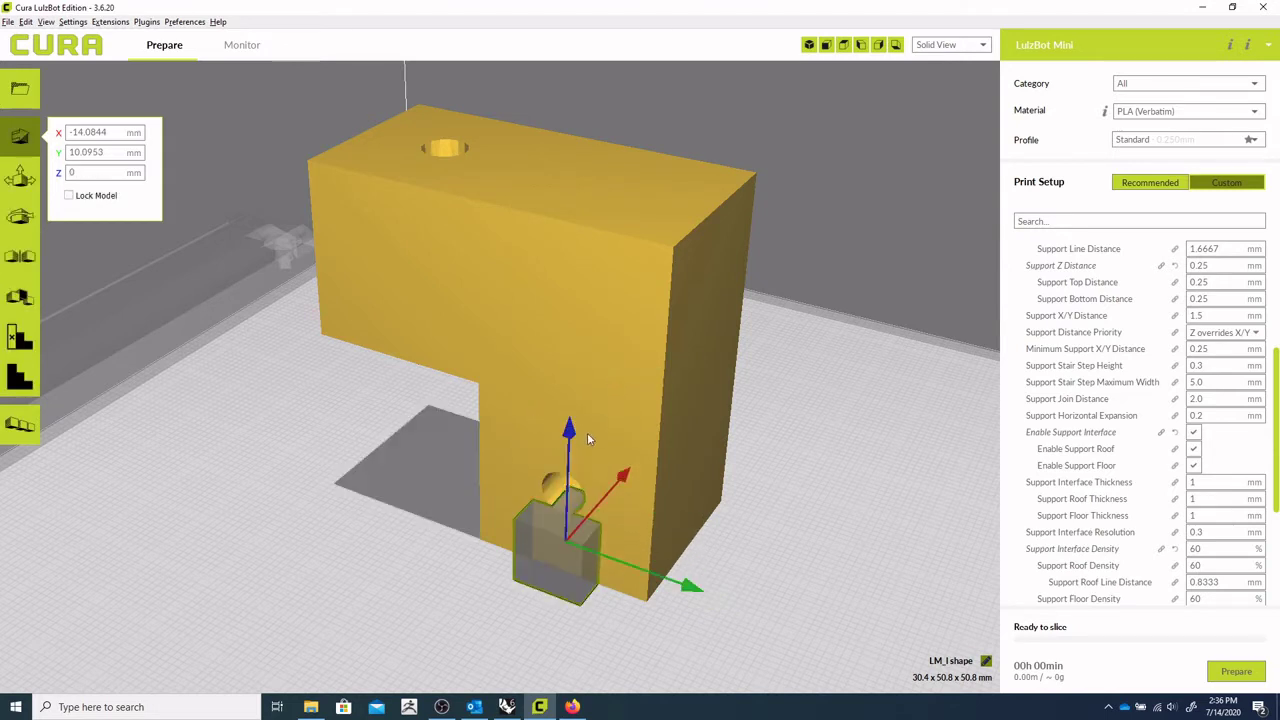
{"action": "left_click_drag", "start_coordinate": [588, 440], "coordinate": [590, 317]}
{"action": "left_click_drag", "start_coordinate": [582, 424], "coordinate": [596, 341]}
{"action": "right_click_drag", "start_coordinate": [651, 547], "coordinate": [515, 560]}
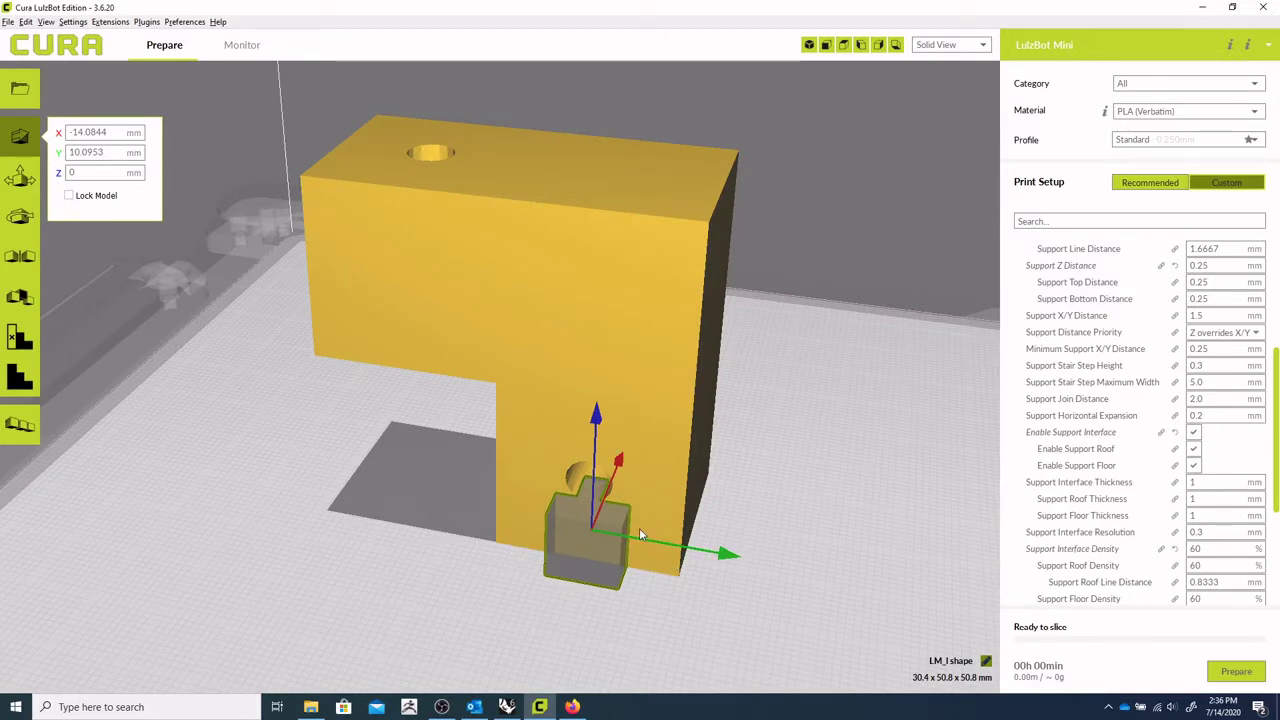
In General preferences, turn off 'Automatically drop models to the build plate' and close
{"action": "left_click", "coordinate": [195, 24]}
{"action": "left_click", "coordinate": [193, 35]}
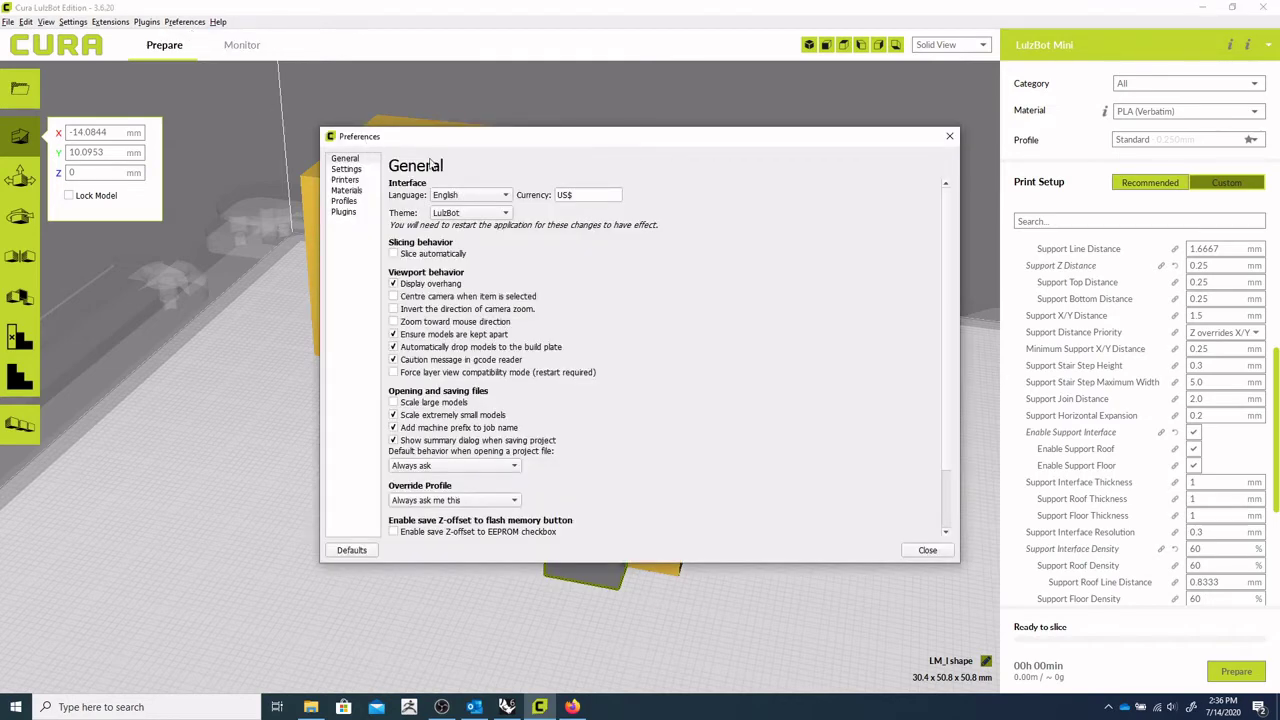
{"action": "left_click_drag", "start_coordinate": [432, 146], "coordinate": [380, 120]}
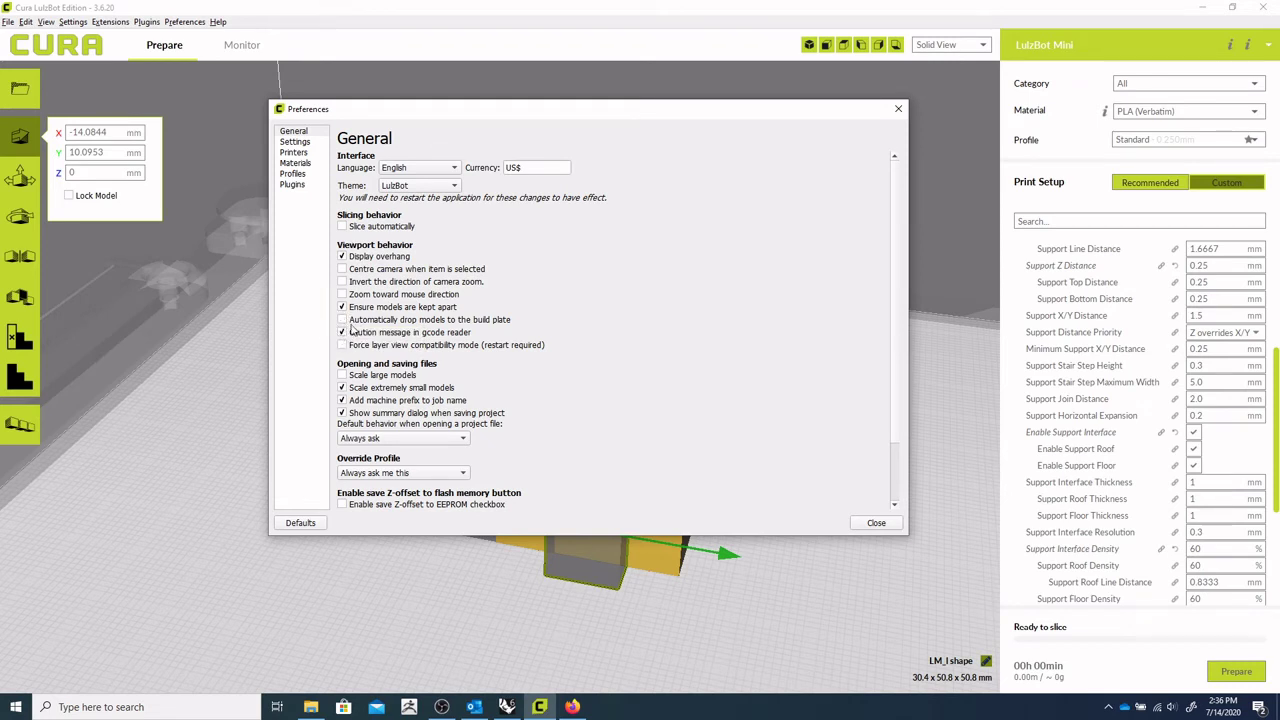
{"action": "left_click", "coordinate": [342, 332]}
{"action": "left_click", "coordinate": [342, 332]}
{"action": "left_click_drag", "start_coordinate": [695, 119], "coordinate": [589, 115]}
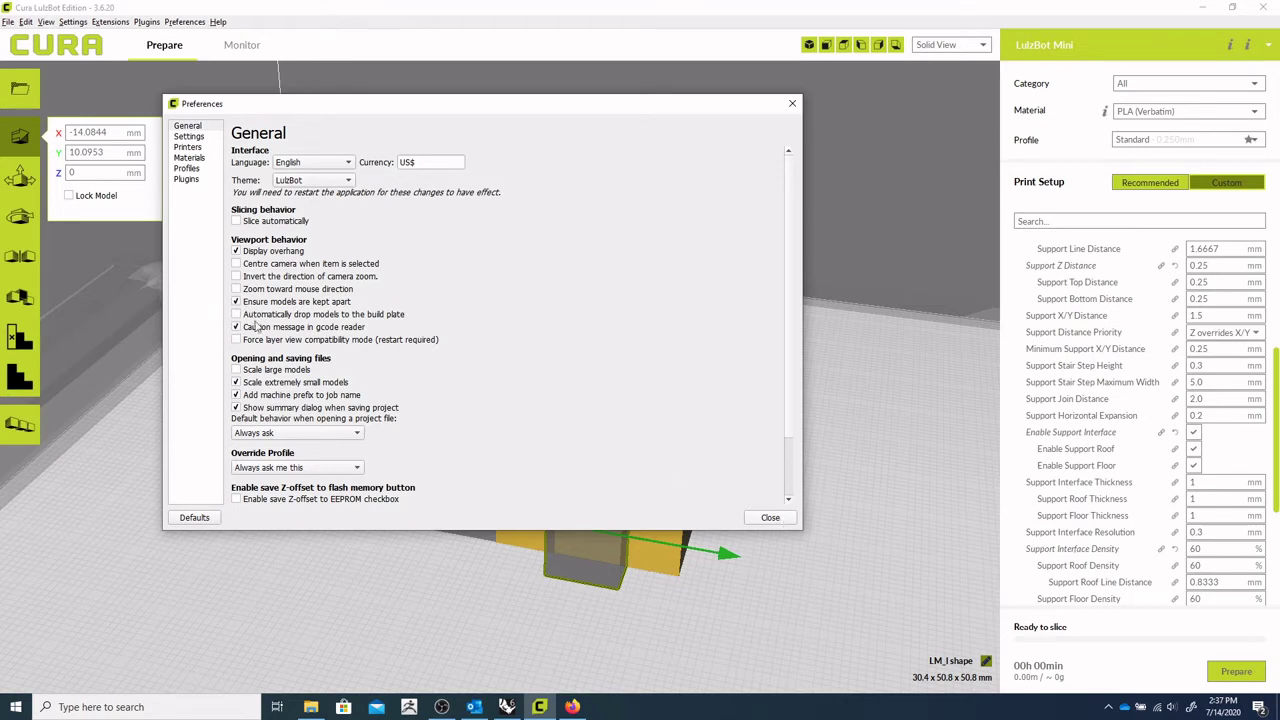
{"action": "left_click", "coordinate": [768, 519]}
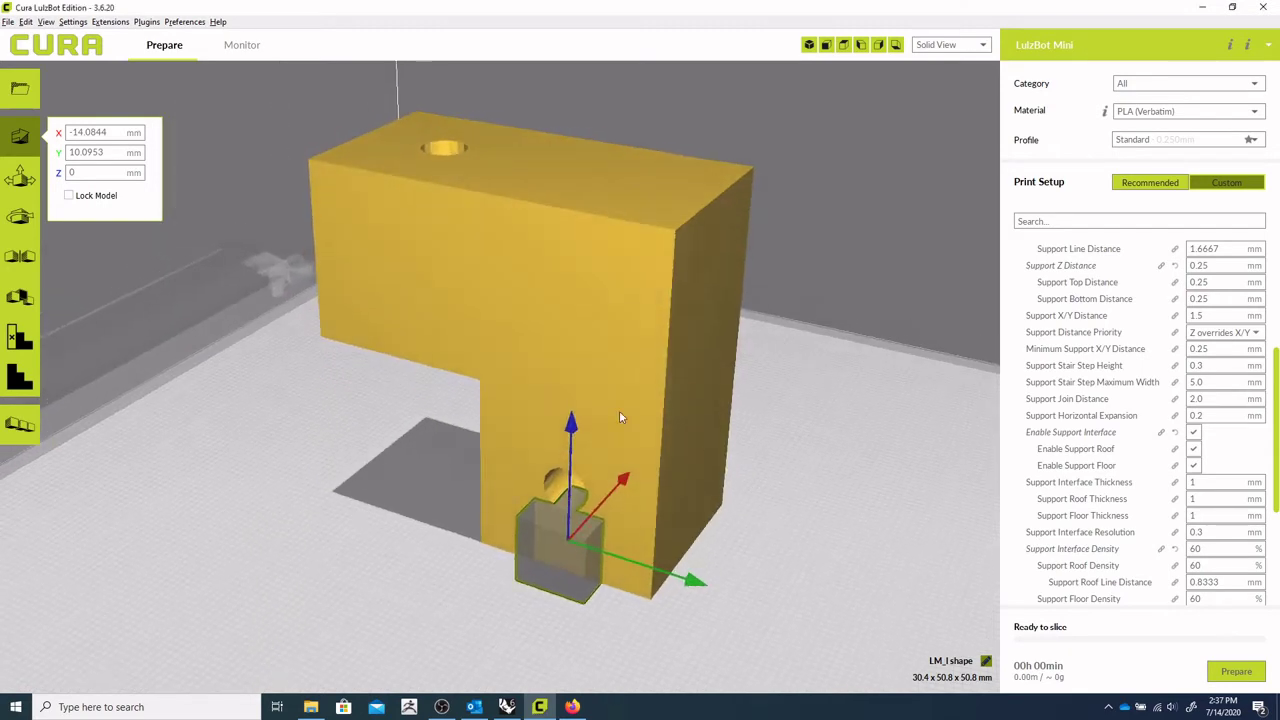
Raise the support blocker to Z 8.5523 over the bracket's lower hole
{"action": "left_click_drag", "start_coordinate": [572, 424], "coordinate": [585, 366]}
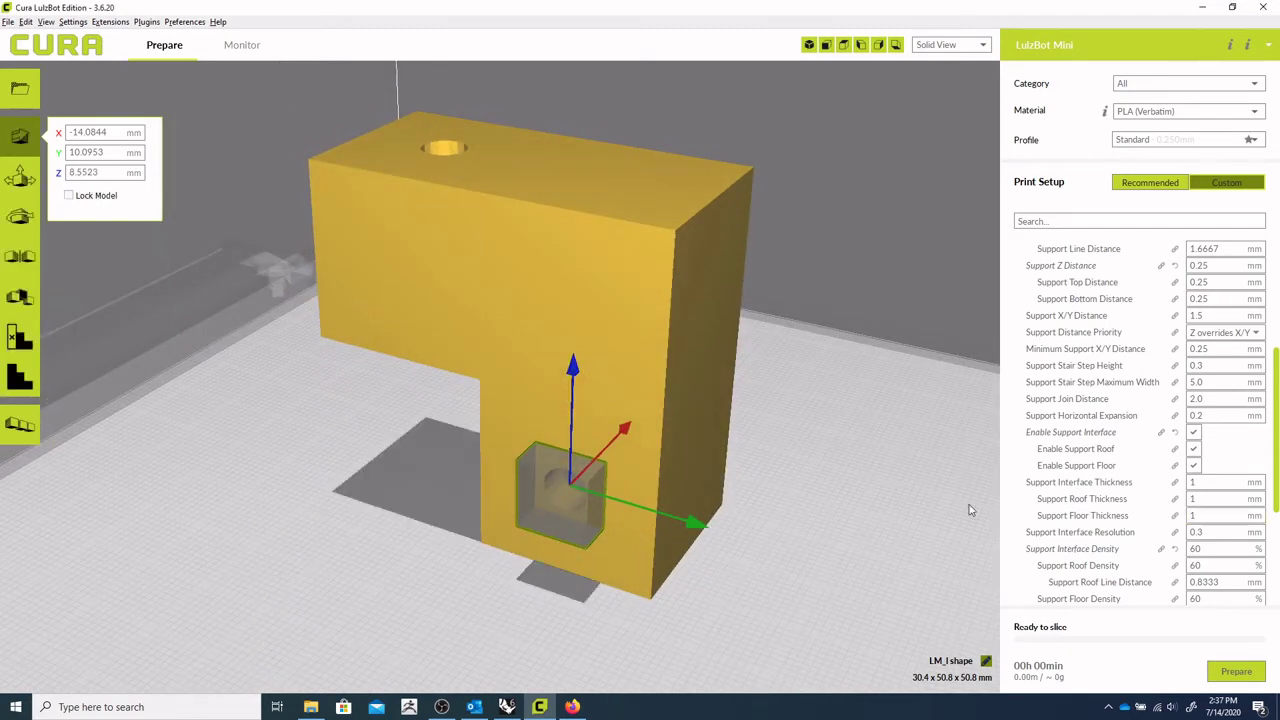
{"action": "right_click_drag", "start_coordinate": [853, 525], "coordinate": [760, 444]}
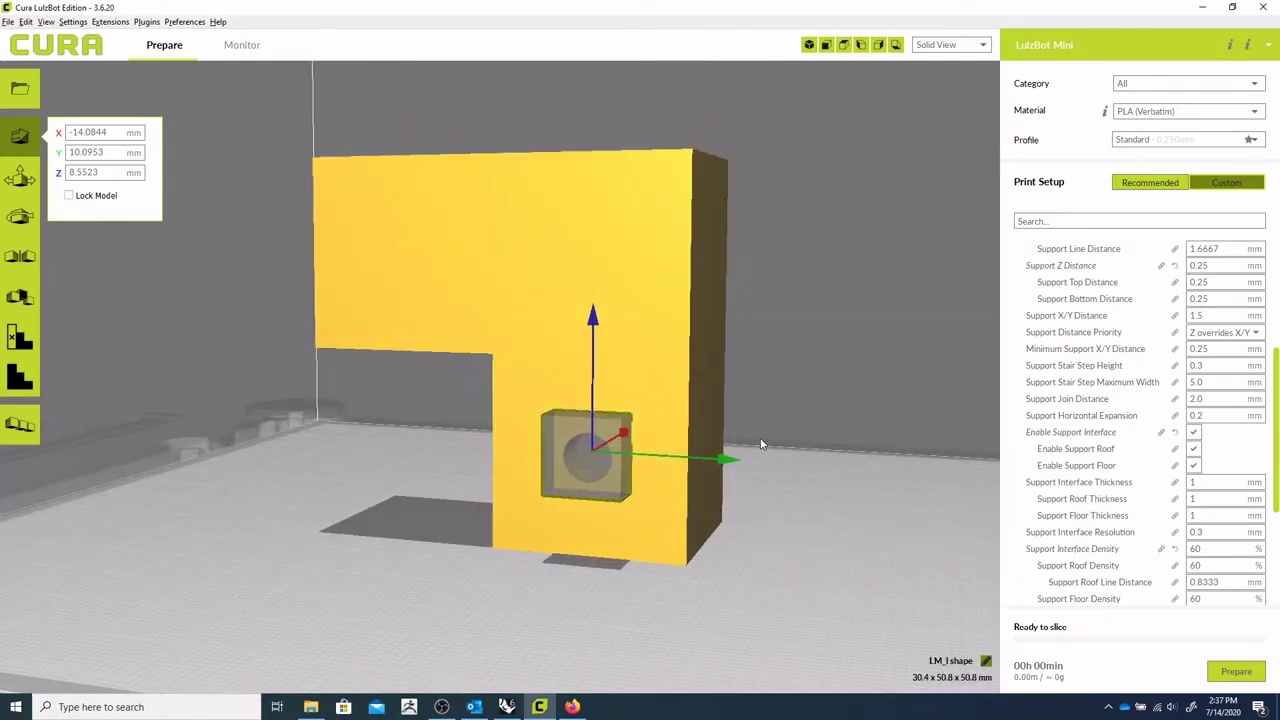
{"action": "left_click", "coordinate": [22, 177]}
{"action": "right_click_drag", "start_coordinate": [798, 506], "coordinate": [785, 483]}
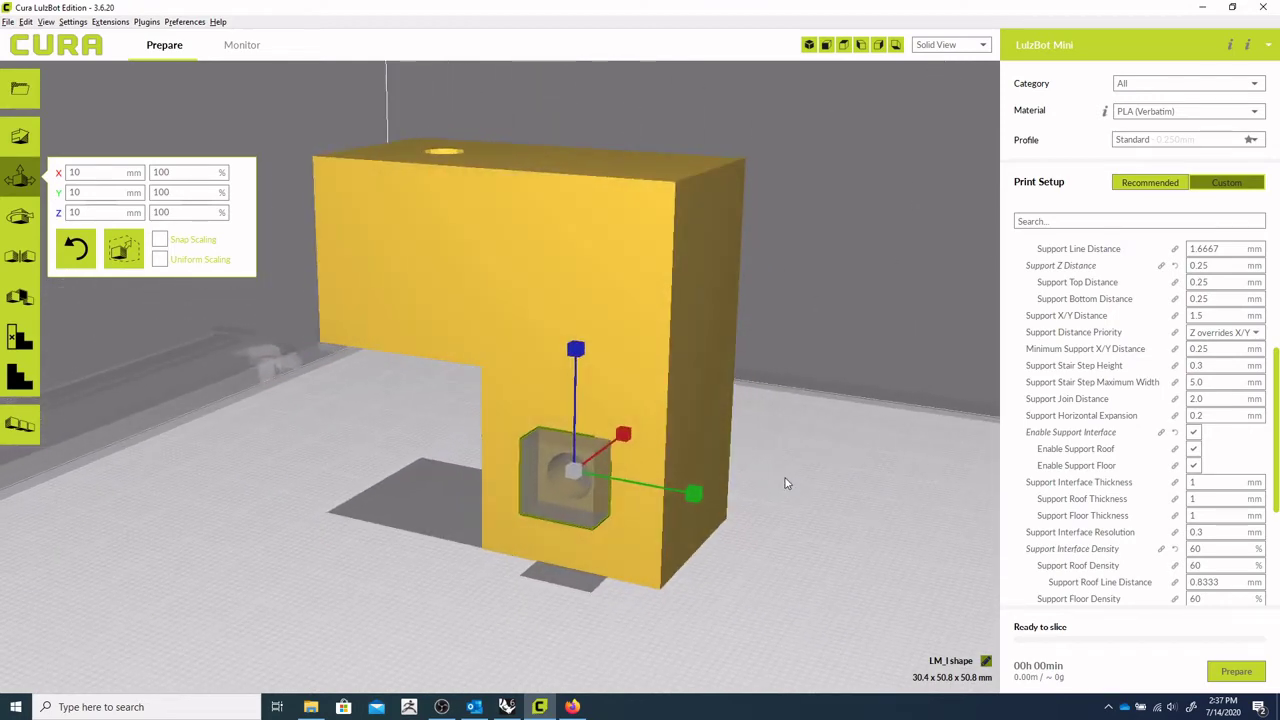
With Uniform Scaling off, stretch the blocker along X to 41.719 mm
{"action": "left_click", "coordinate": [160, 260]}
{"action": "right_click_drag", "start_coordinate": [730, 410], "coordinate": [626, 447]}
{"action": "left_click_drag", "start_coordinate": [615, 456], "coordinate": [519, 464]}
{"action": "right_click_drag", "start_coordinate": [815, 508], "coordinate": [592, 467]}
{"action": "left_click_drag", "start_coordinate": [553, 472], "coordinate": [433, 462]}
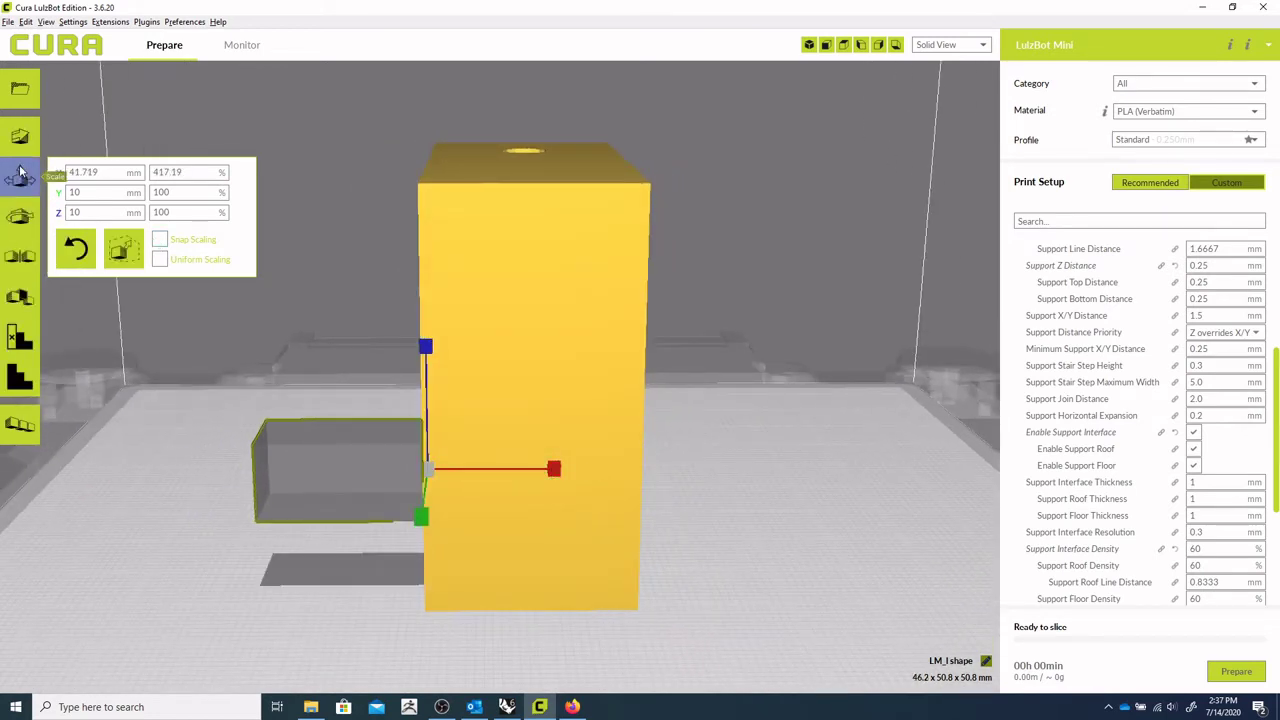
Move the blocker to X -6.1534 so it spans the lower hole
{"action": "left_click", "coordinate": [20, 136]}
{"action": "left_click", "coordinate": [568, 478]}
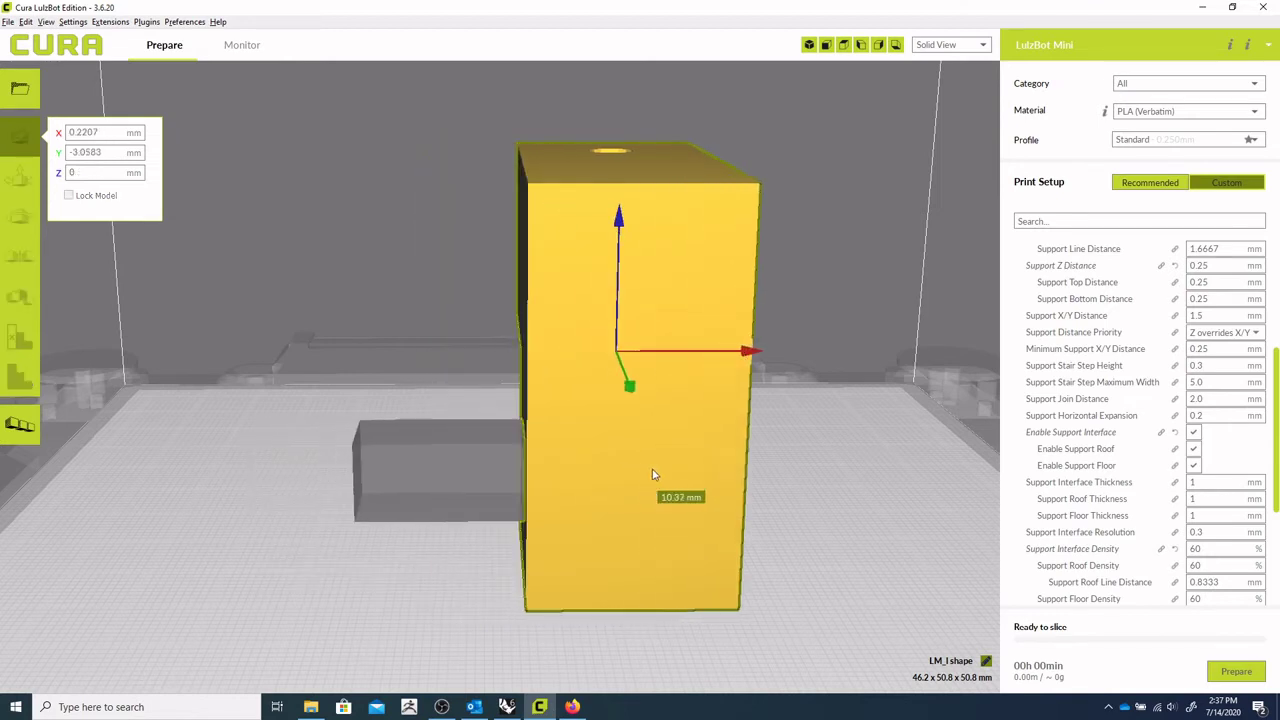
{"action": "left_click", "coordinate": [300, 479]}
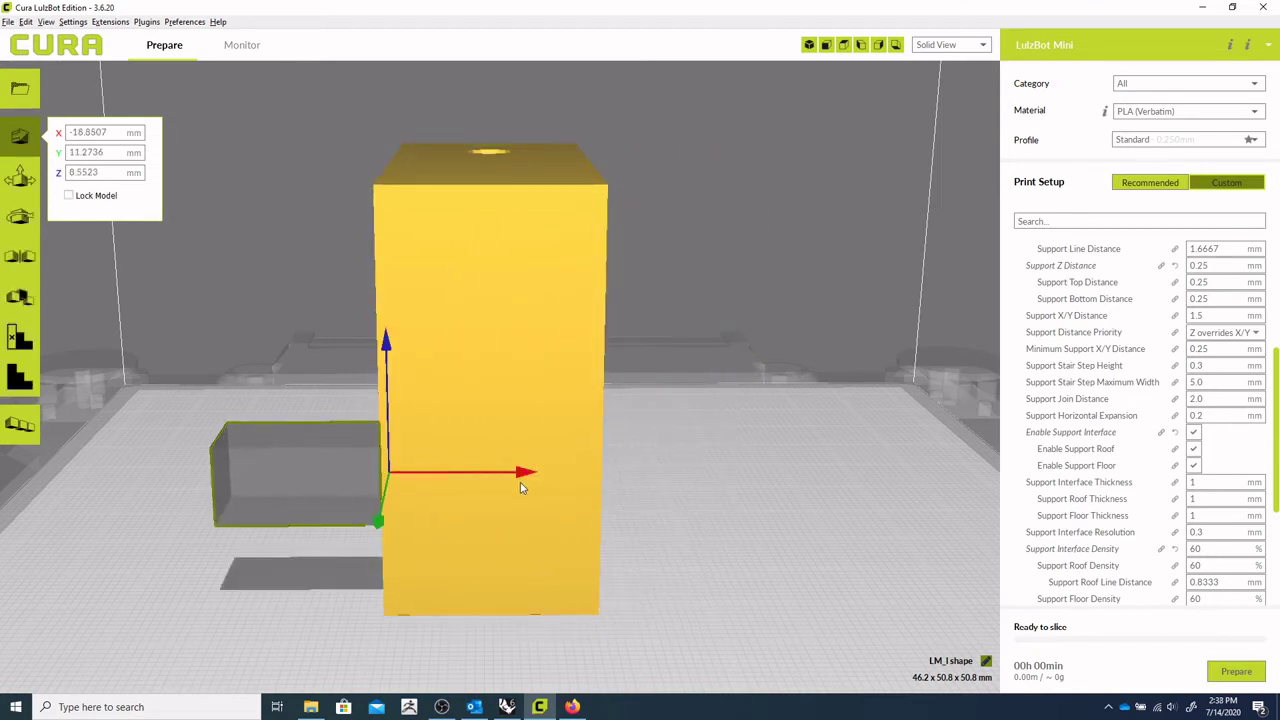
{"action": "left_click_drag", "start_coordinate": [530, 478], "coordinate": [777, 509]}
{"action": "right_click_drag", "start_coordinate": [642, 611], "coordinate": [620, 389]}
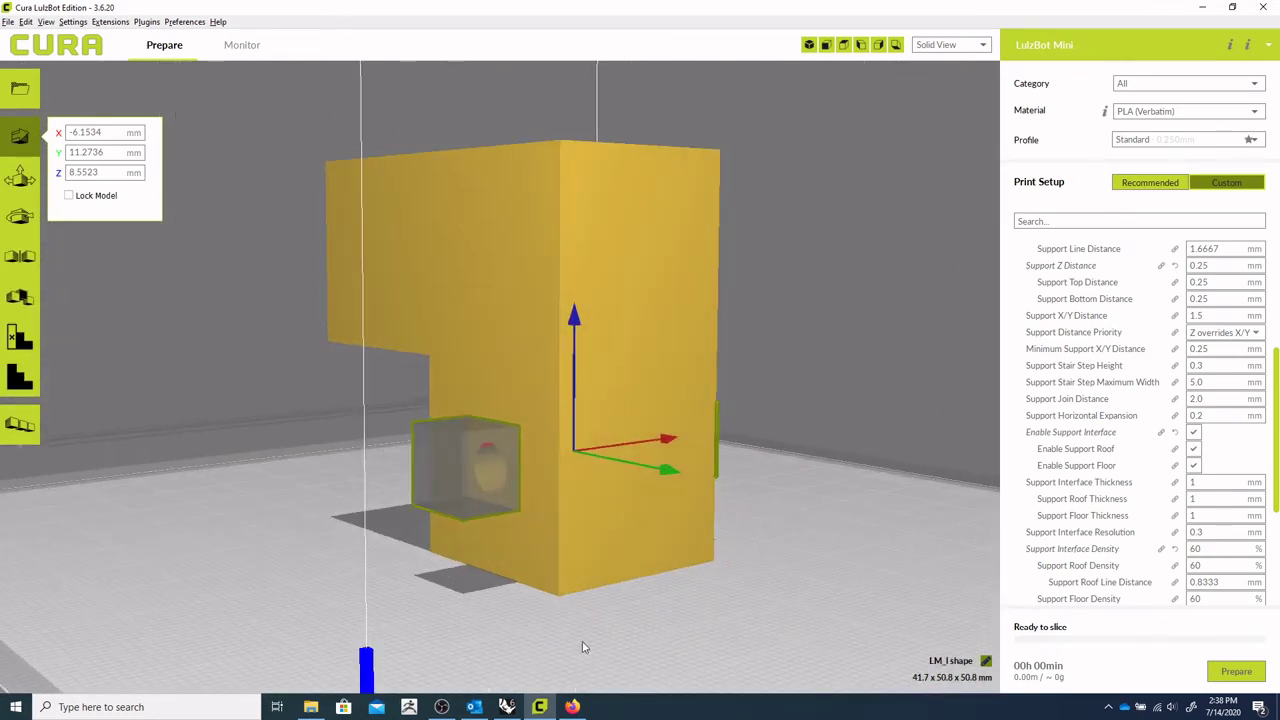
{"action": "right_click_drag", "start_coordinate": [493, 606], "coordinate": [626, 620]}
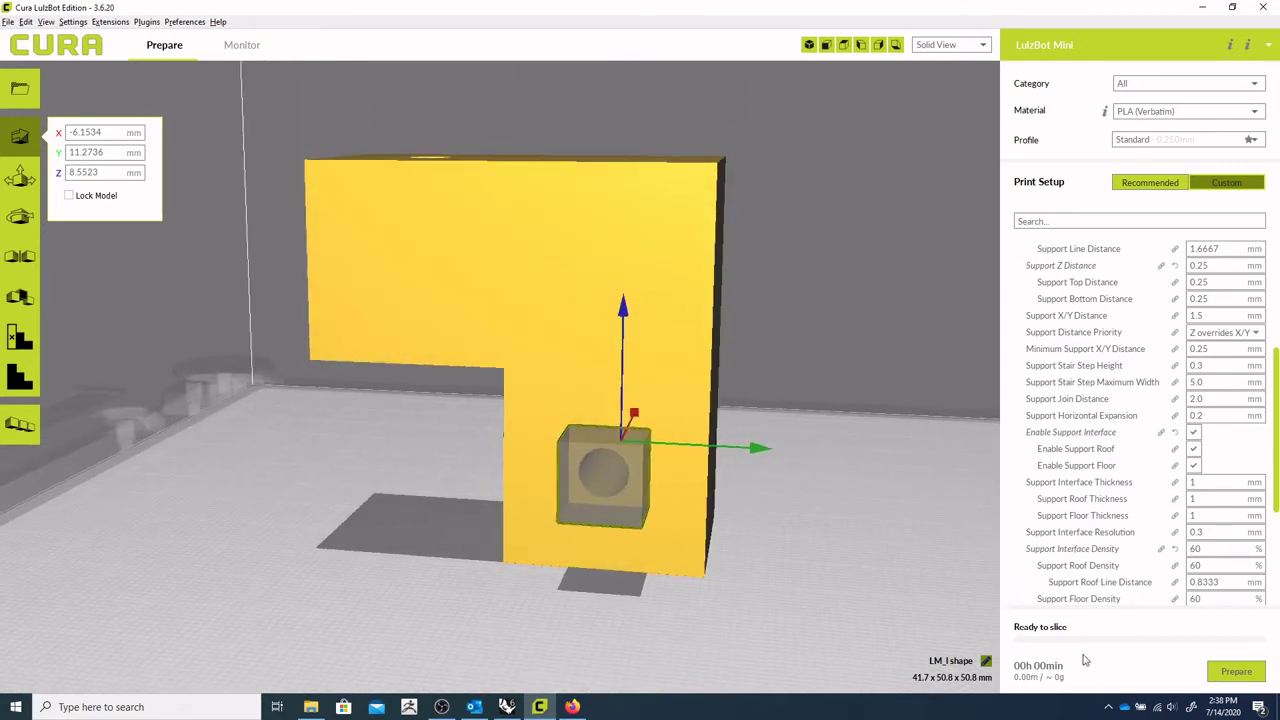
Reslice the bracket with the blocker in place and switch to Layer View
{"action": "left_click", "coordinate": [1248, 675]}
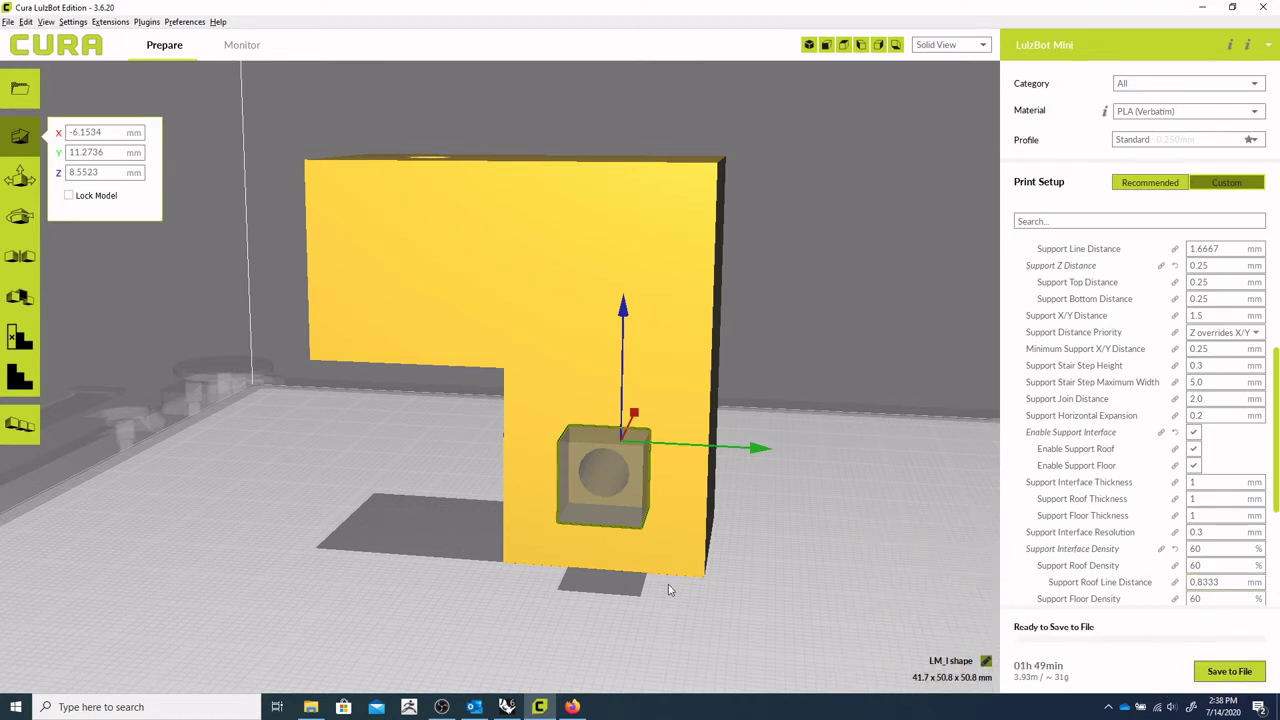
{"action": "left_click", "coordinate": [950, 44]}
{"action": "left_click", "coordinate": [899, 206]}
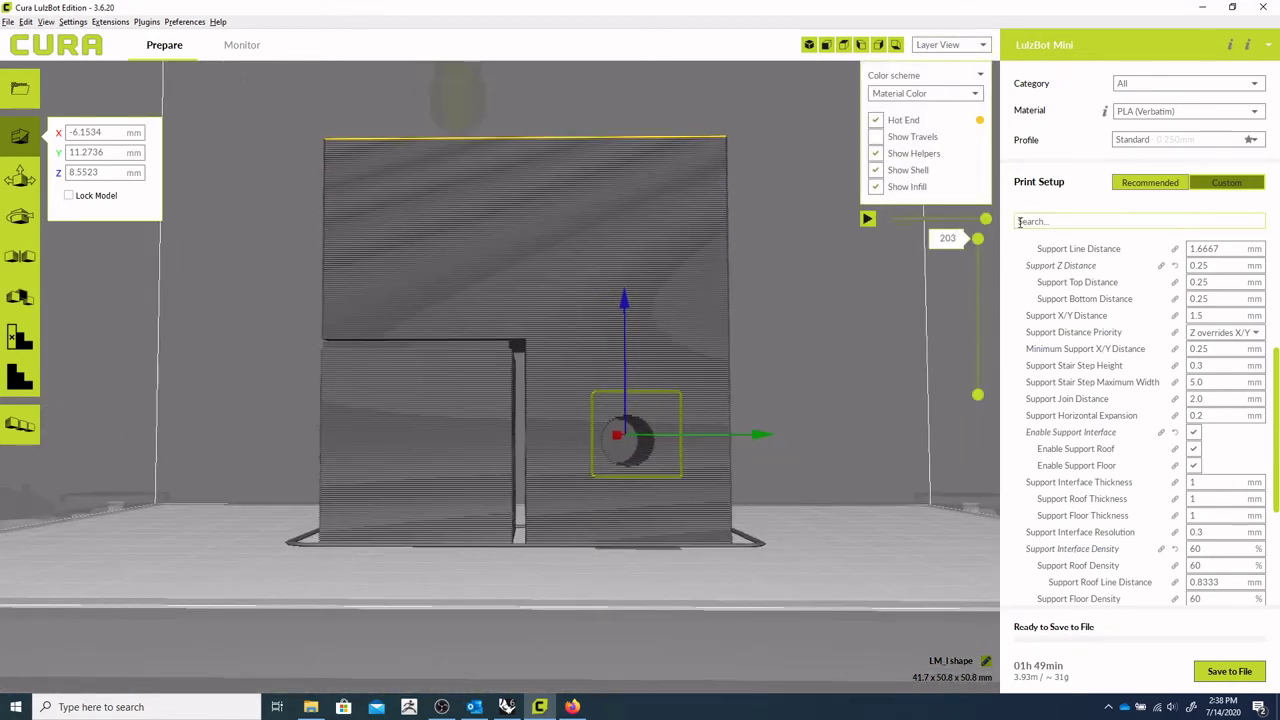
Set the layer slider to show layers up to 166 and inspect the right side
{"action": "left_click_drag", "start_coordinate": [977, 238], "coordinate": [965, 264]}
{"action": "right_click_drag", "start_coordinate": [822, 463], "coordinate": [773, 520]}
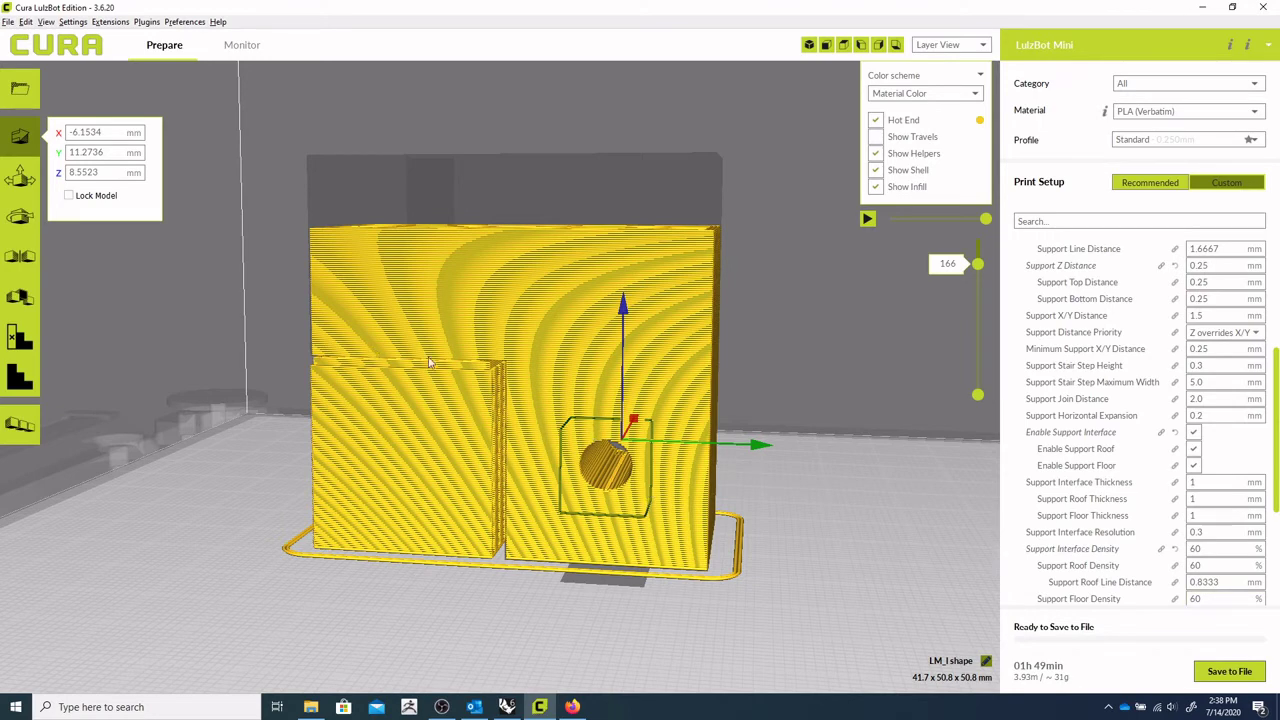
{"action": "right_click_drag", "start_coordinate": [828, 492], "coordinate": [816, 491]}
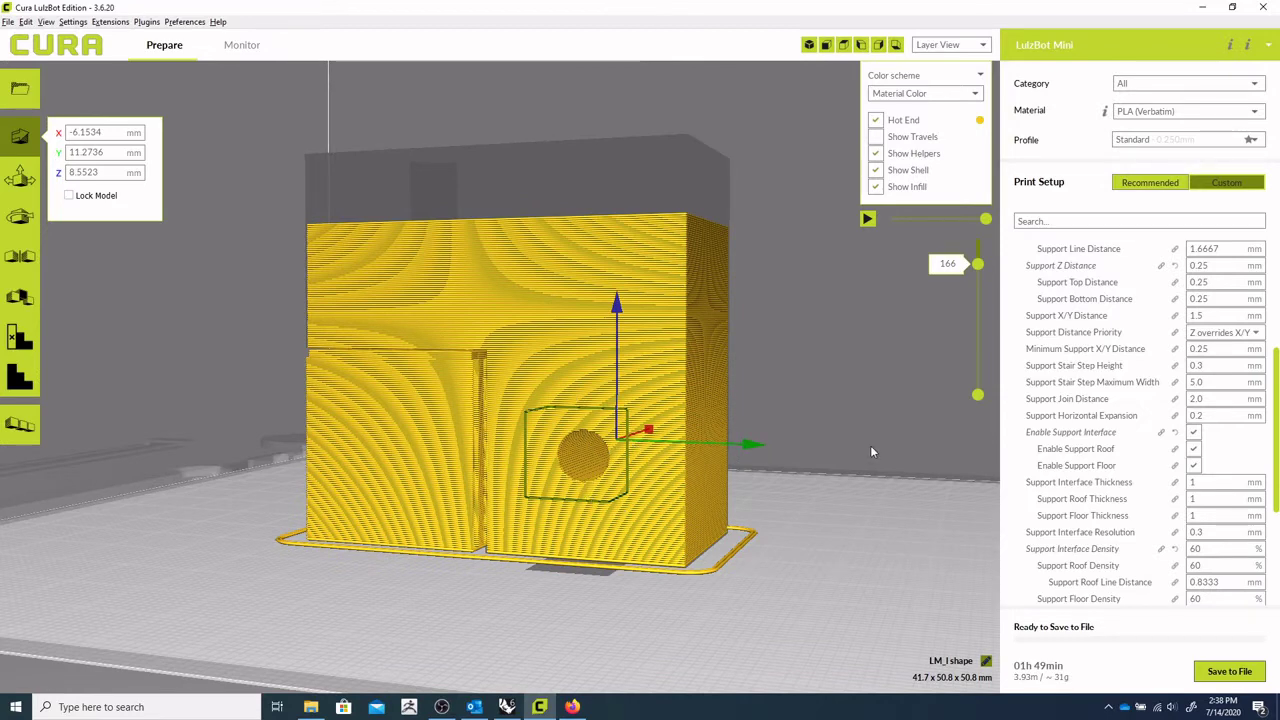
{"action": "right_click_drag", "start_coordinate": [790, 470], "coordinate": [830, 492]}
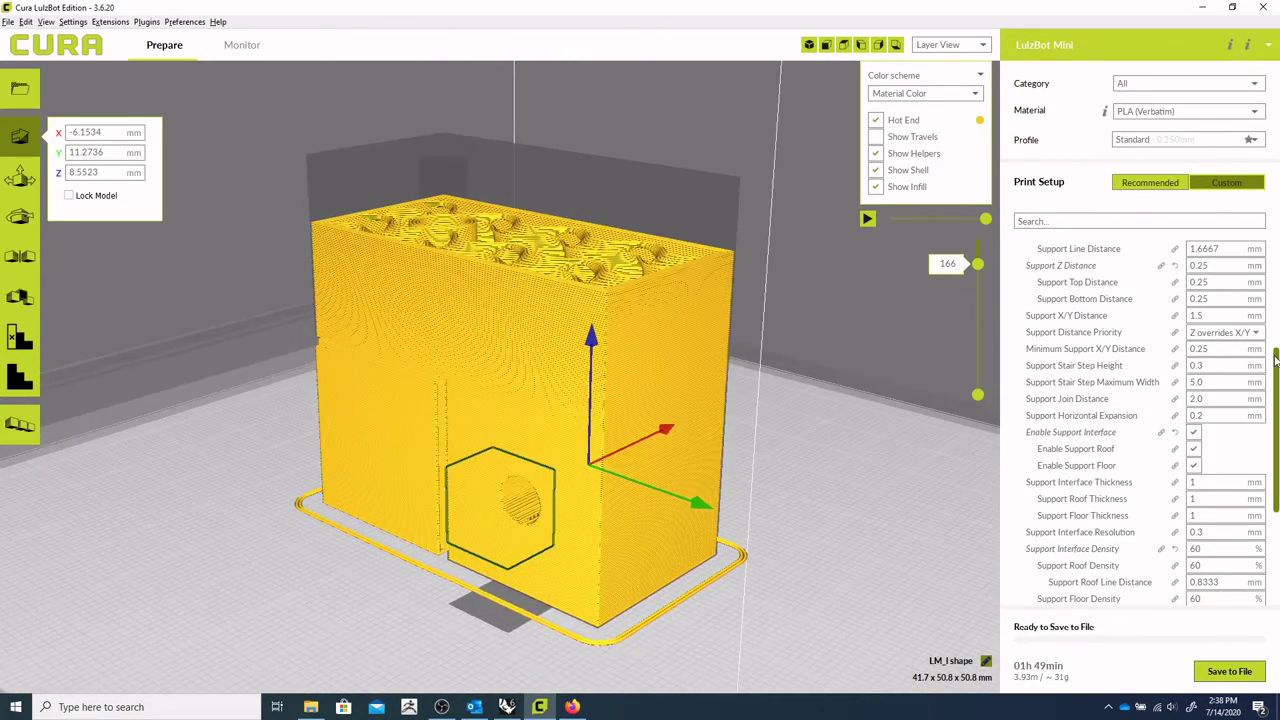
Set Support Placement to Touching Buildplate
{"action": "left_click_drag", "start_coordinate": [1276, 355], "coordinate": [1272, 283]}
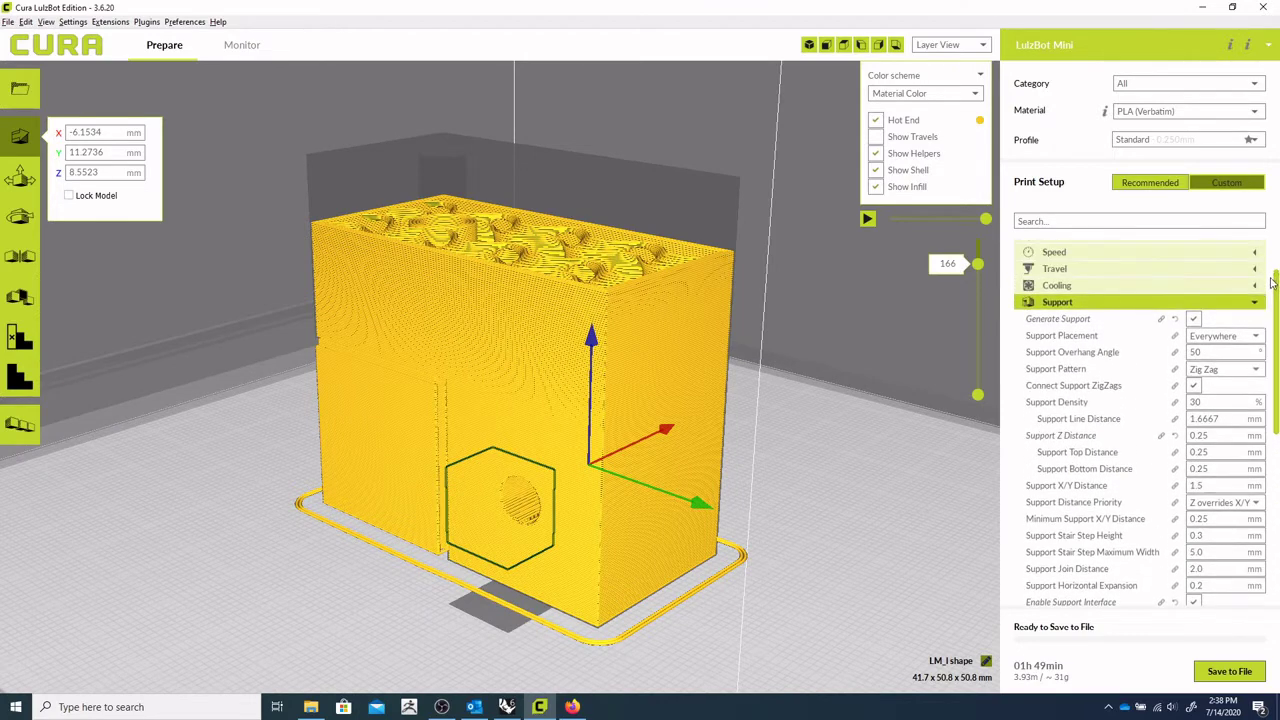
{"action": "left_click", "coordinate": [1244, 339]}
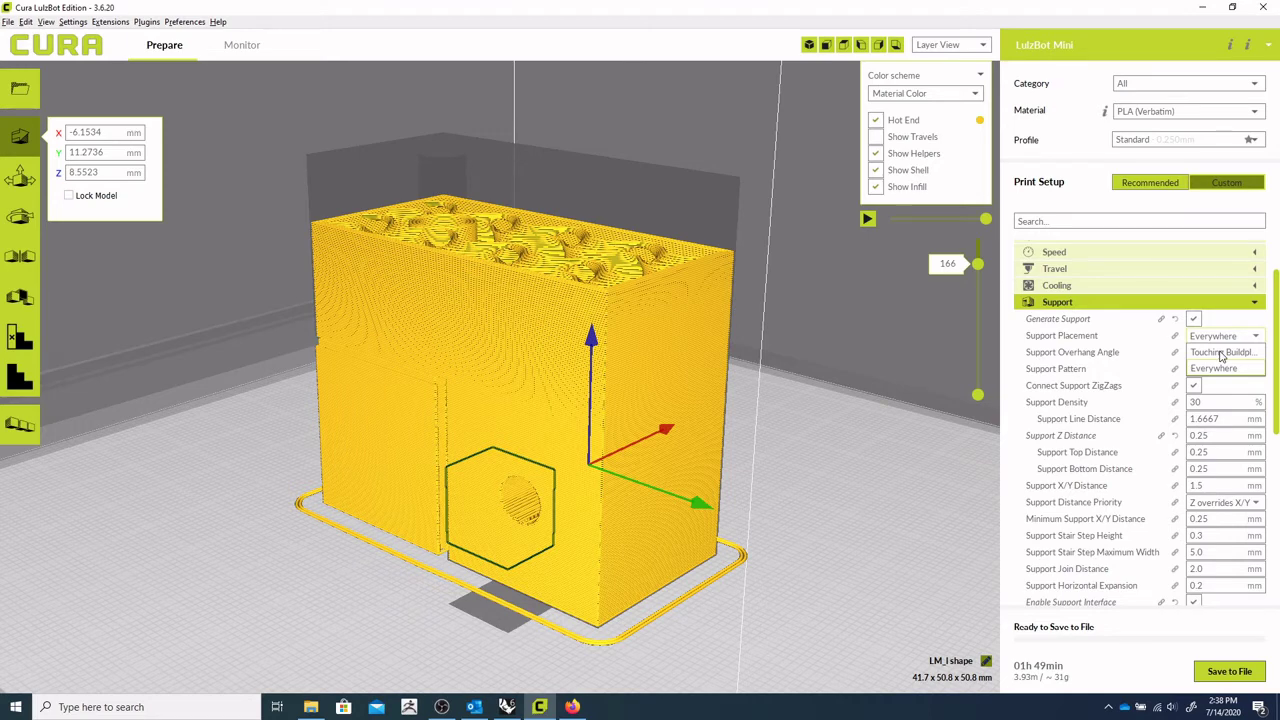
{"action": "left_click", "coordinate": [1221, 354]}
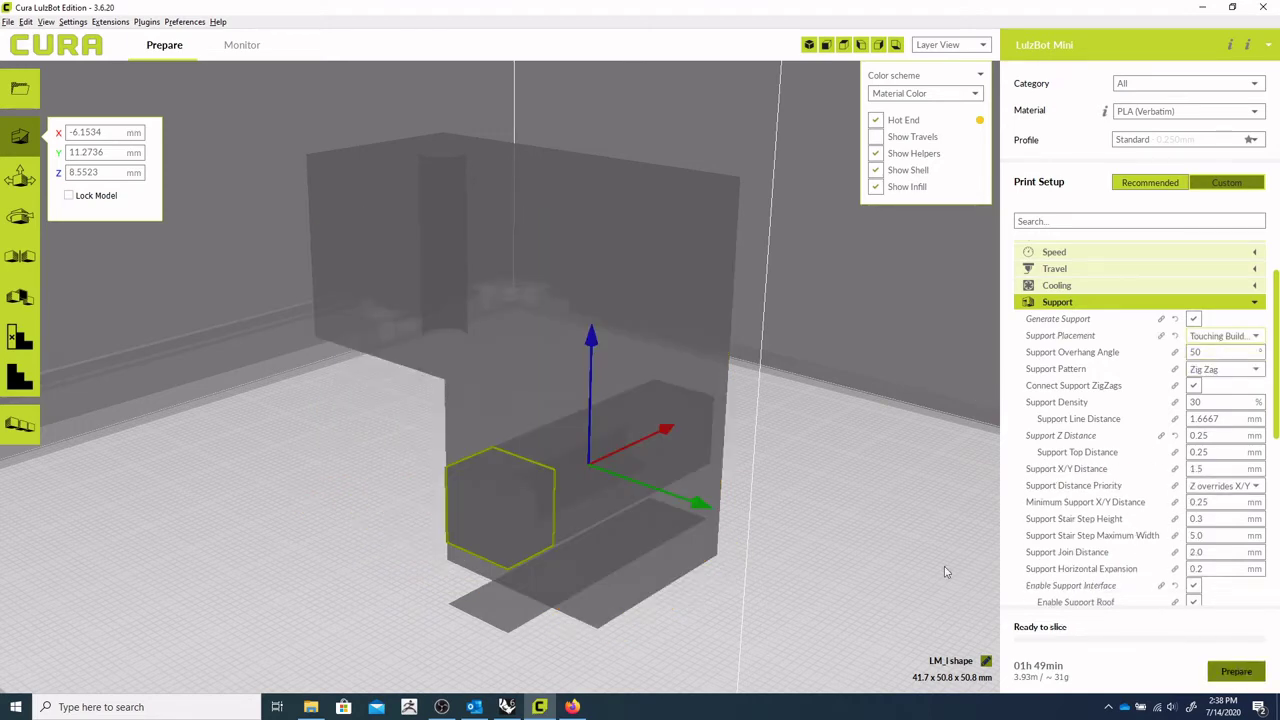
In Solid View, delete the small cube beside the bracket
{"action": "right_click_drag", "start_coordinate": [864, 543], "coordinate": [908, 523]}
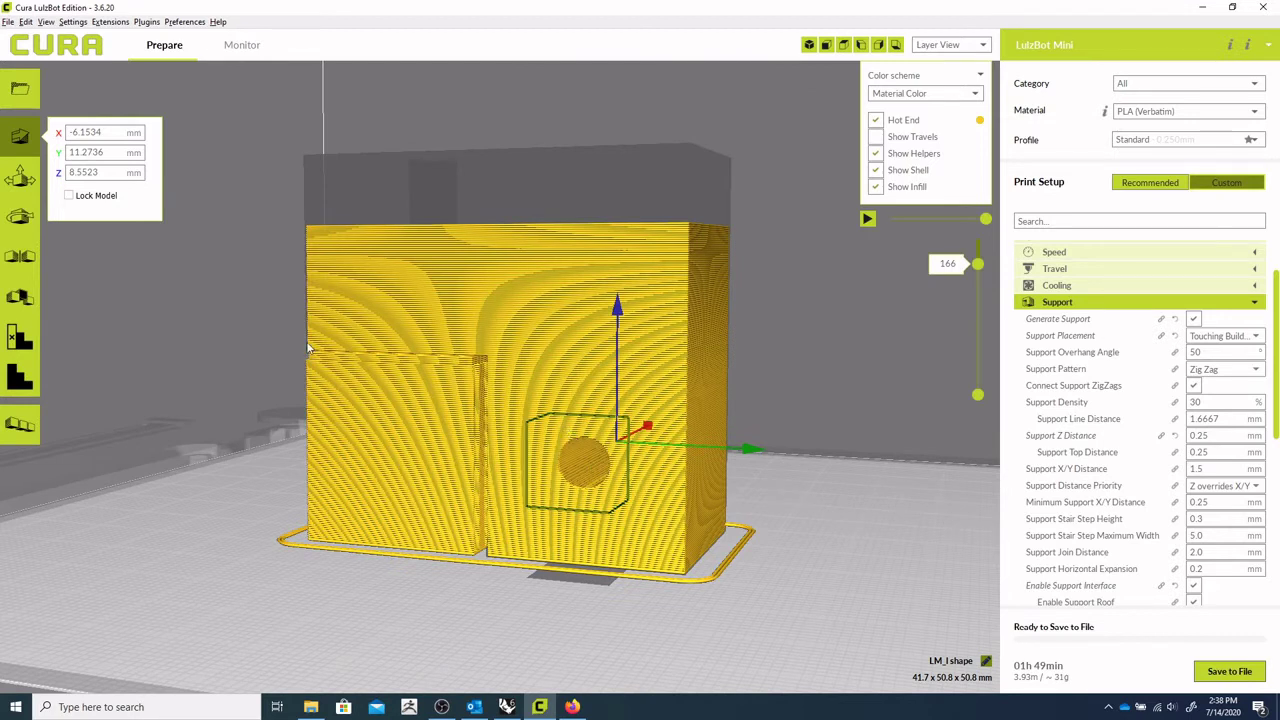
{"action": "left_click", "coordinate": [948, 44]}
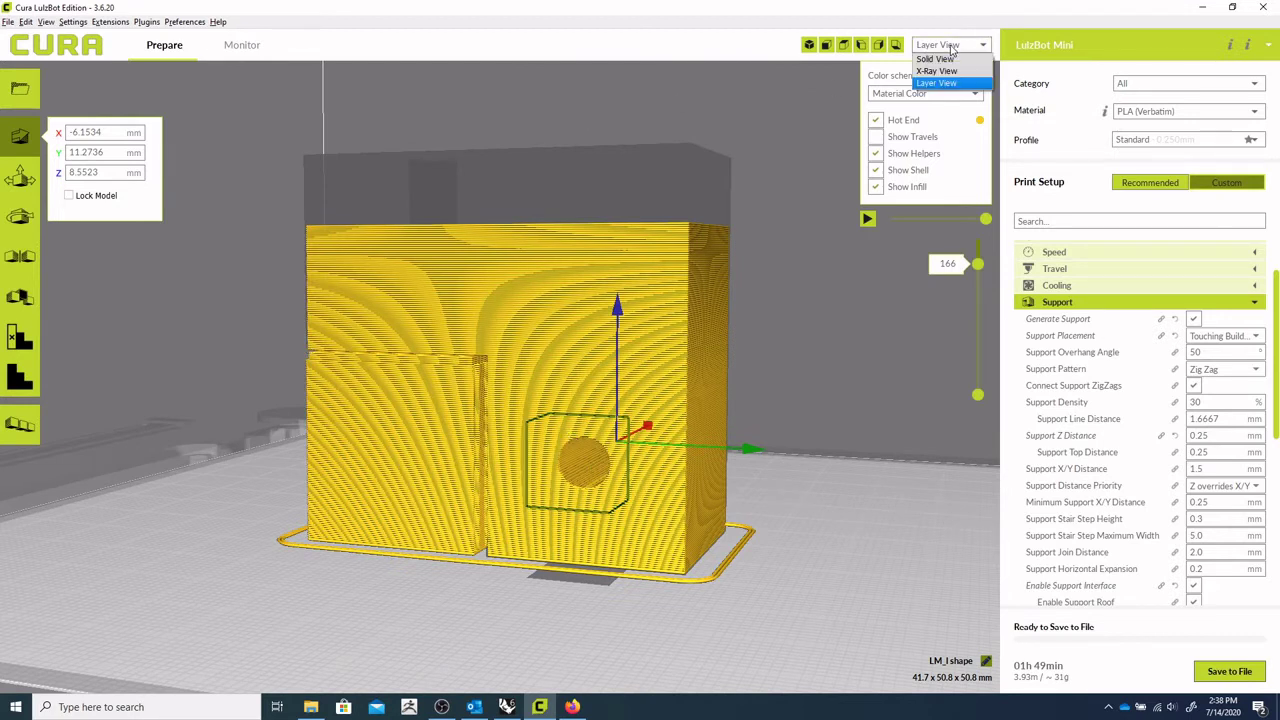
{"action": "left_click", "coordinate": [936, 57]}
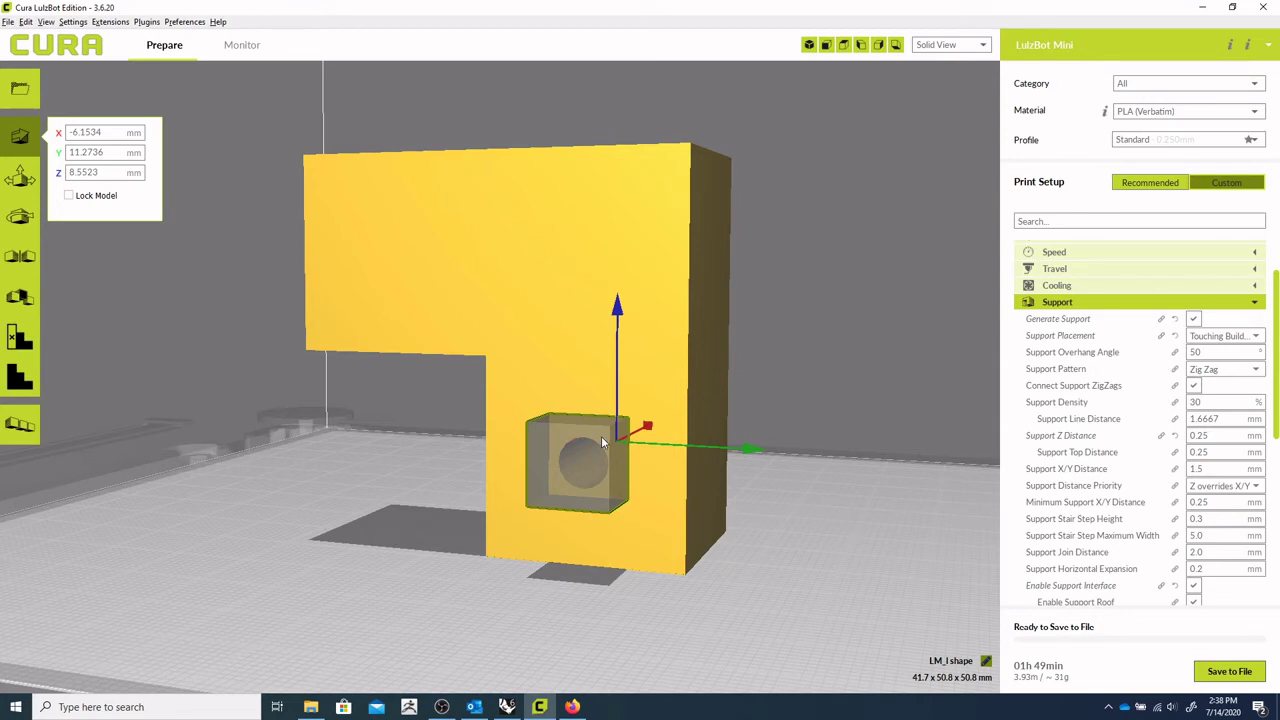
{"action": "right_click_drag", "start_coordinate": [605, 445], "coordinate": [641, 512]}
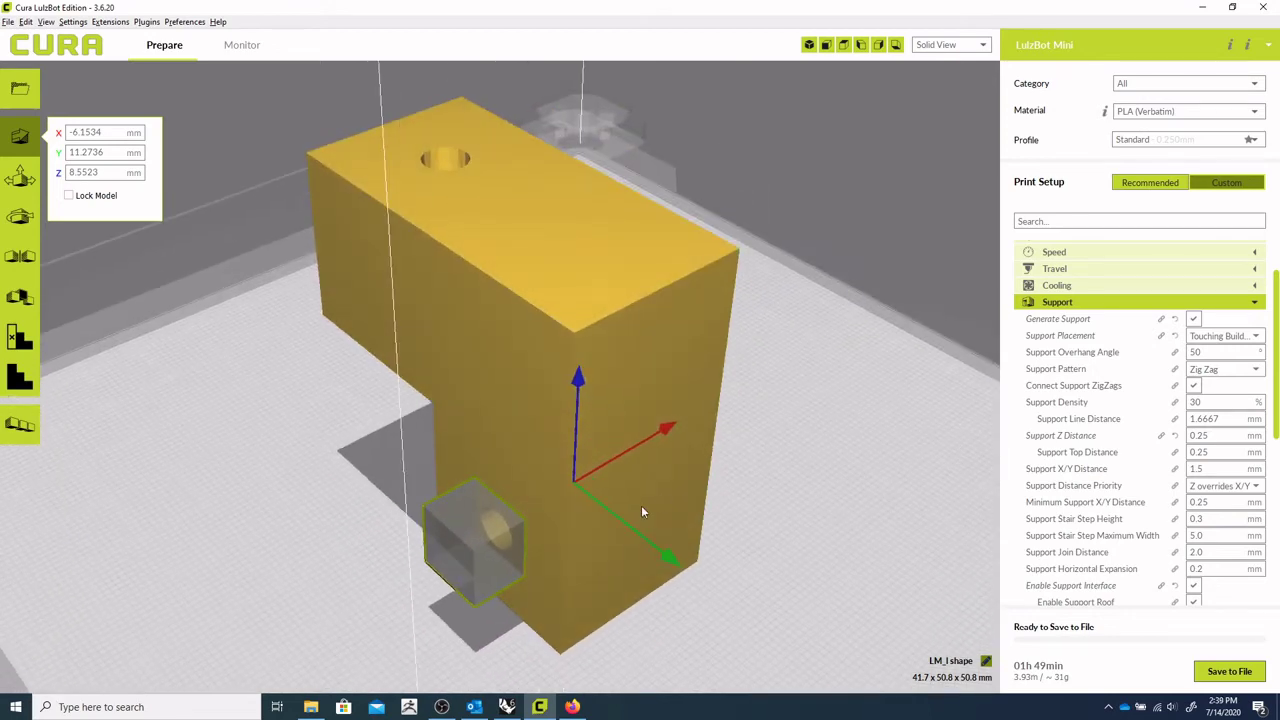
{"action": "left_click", "coordinate": [262, 334]}
{"action": "left_click", "coordinate": [582, 318]}
{"action": "left_click", "coordinate": [492, 555]}
{"action": "key", "text": "Delete"}
{"action": "right_click_drag", "start_coordinate": [428, 544], "coordinate": [600, 500]}
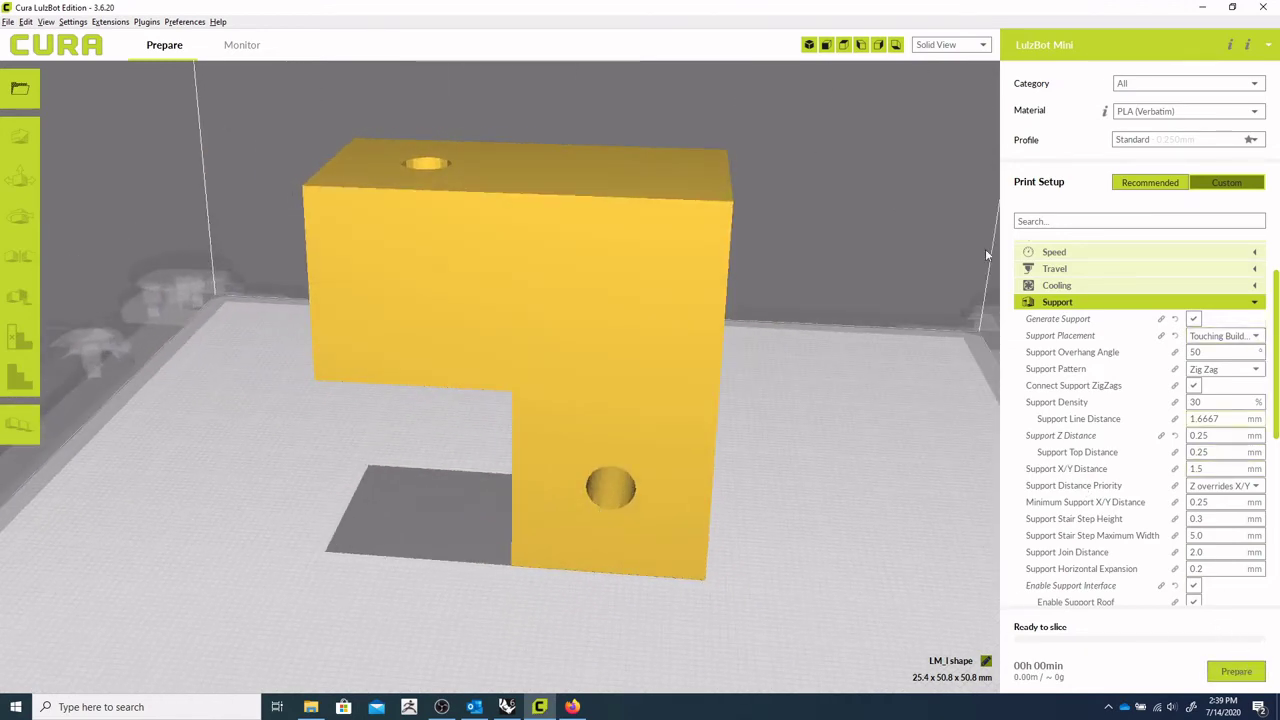
Switch to Layer View and get a tilted top-down view of the layers
{"action": "left_click", "coordinate": [950, 44]}
{"action": "left_click", "coordinate": [935, 83]}
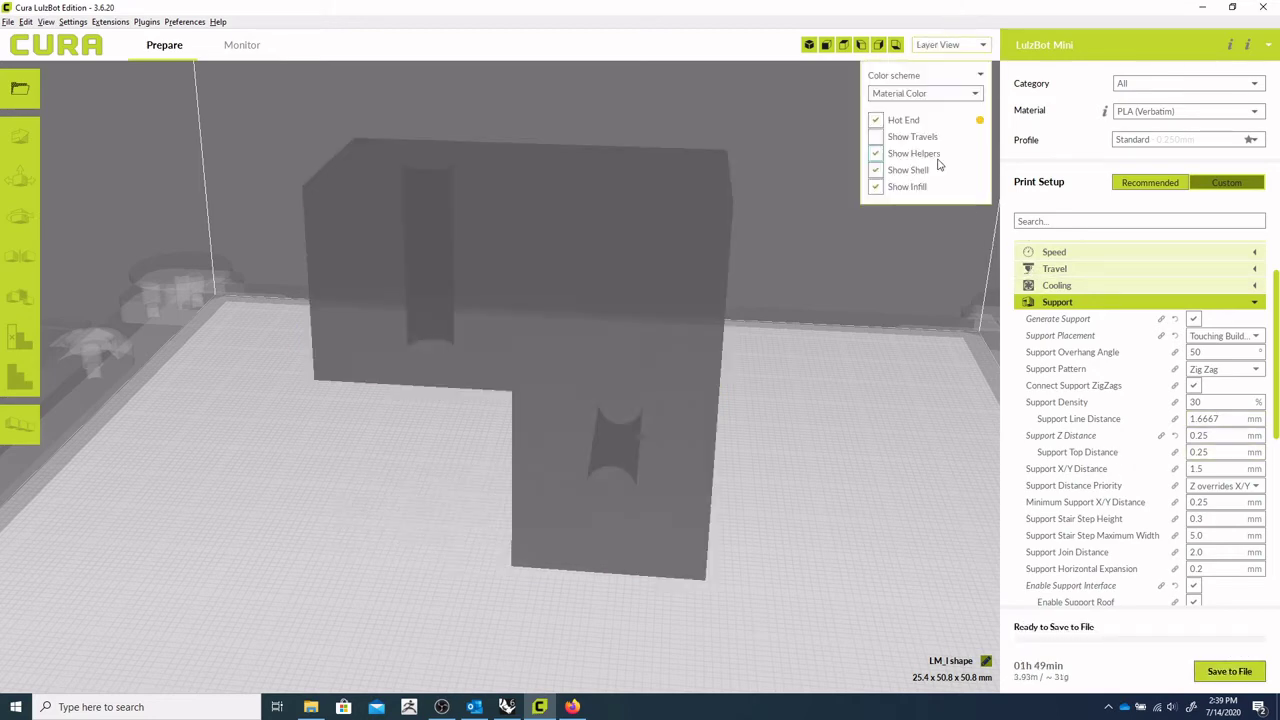
{"action": "right_click_drag", "start_coordinate": [938, 165], "coordinate": [862, 472]}
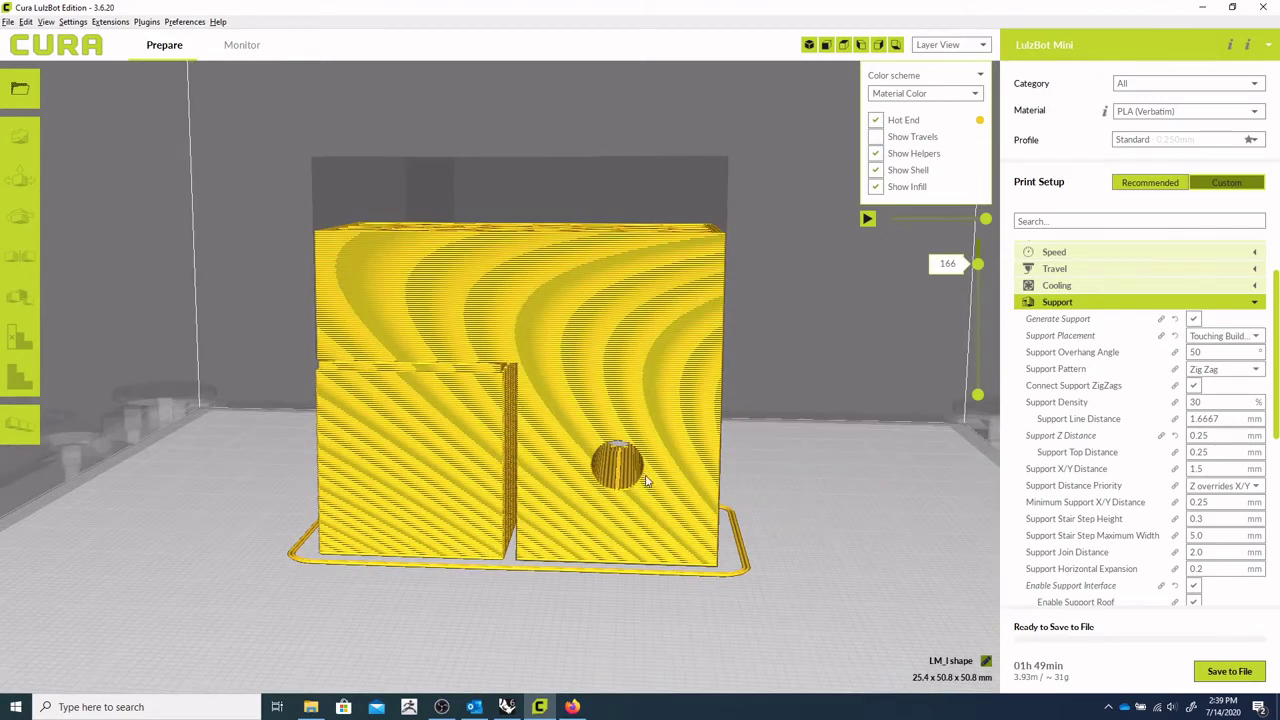
{"action": "scroll", "coordinate": [607, 474], "scroll_direction": "up", "scroll_amount": 10}
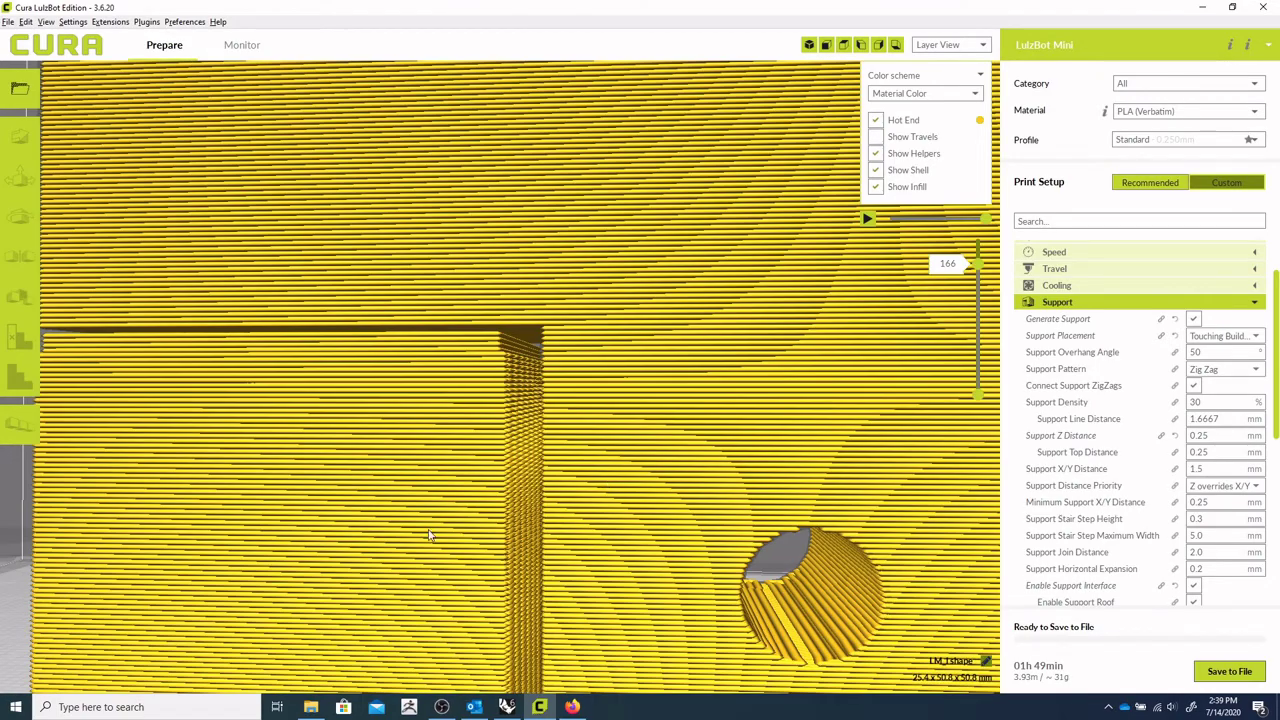
{"action": "scroll", "coordinate": [428, 535], "scroll_direction": "down", "scroll_amount": 8}
{"action": "right_click_drag", "start_coordinate": [305, 502], "coordinate": [420, 452]}
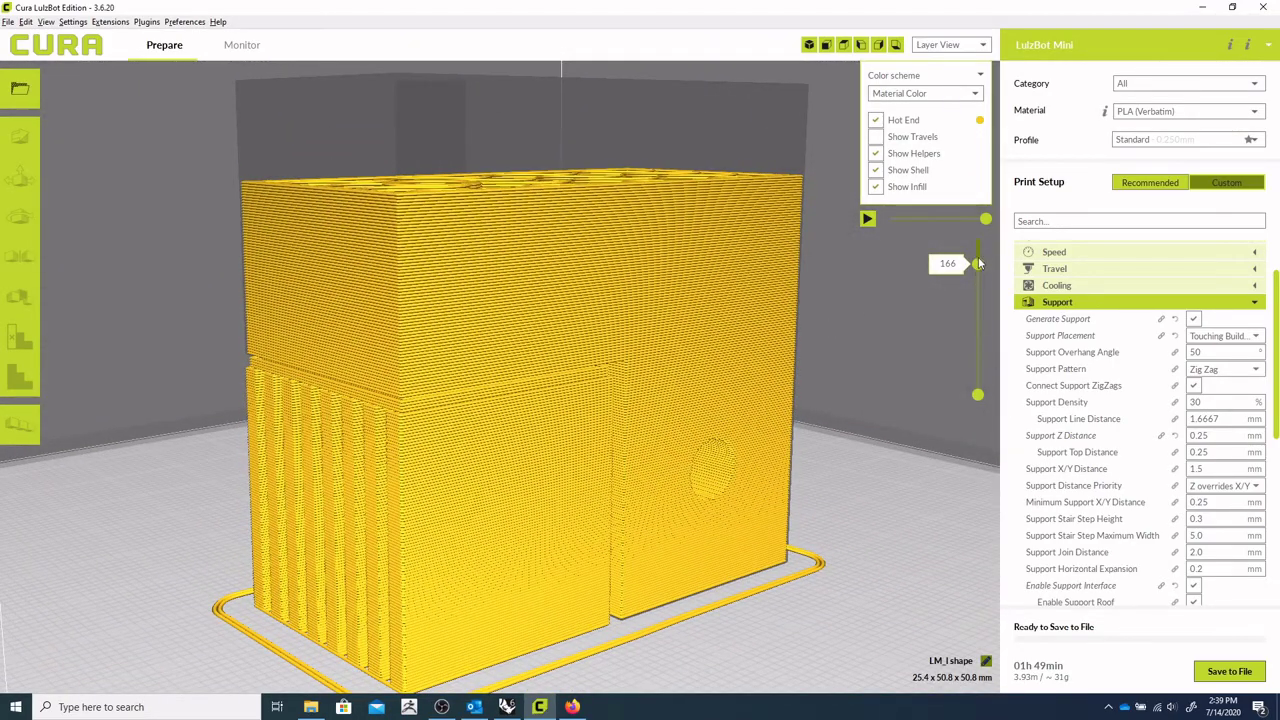
Scrub the layer slider down to layer 54, then back up to 203
{"action": "left_click_drag", "start_coordinate": [978, 263], "coordinate": [978, 340]}
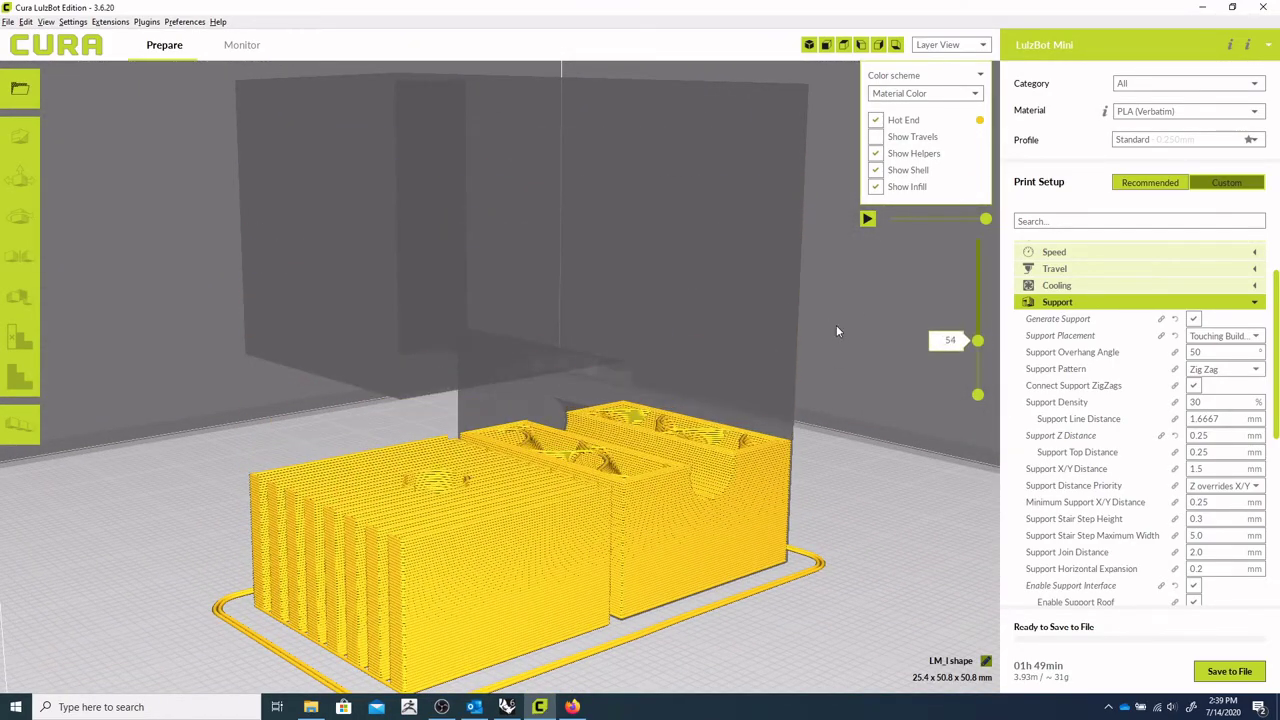
{"action": "right_click_drag", "start_coordinate": [838, 338], "coordinate": [920, 250]}
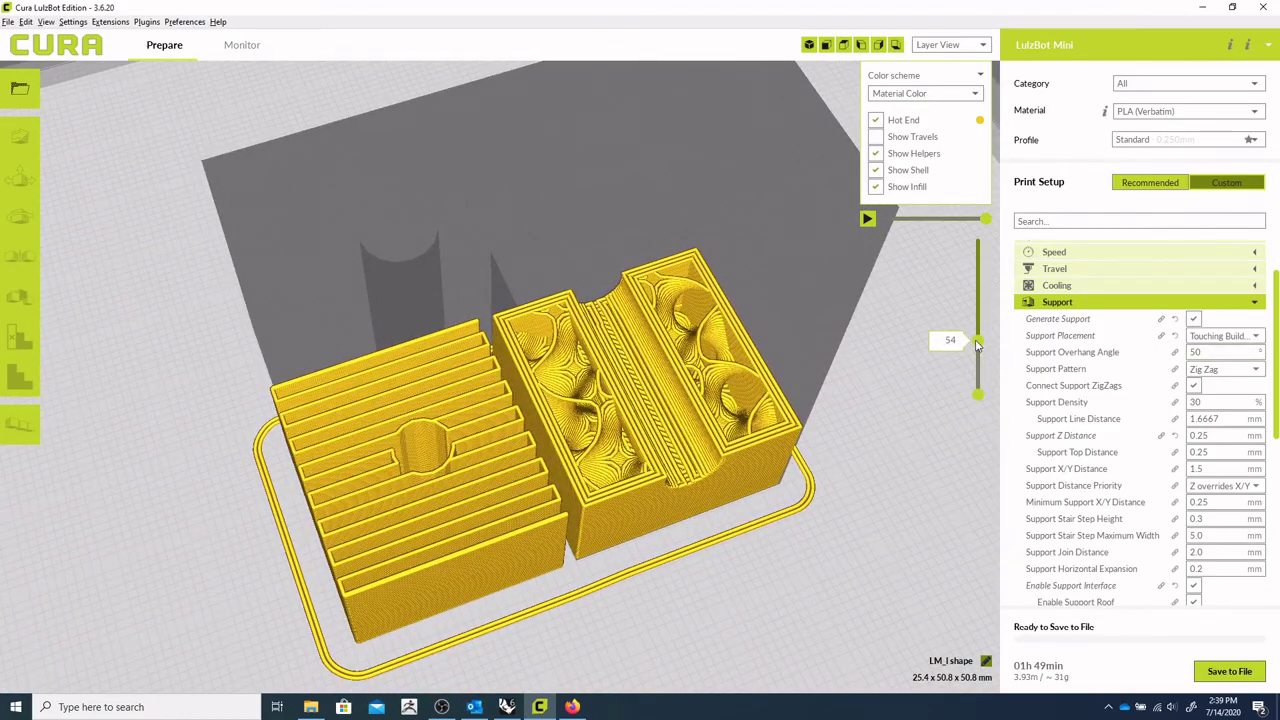
{"action": "left_click_drag", "start_coordinate": [978, 343], "coordinate": [1005, 242]}
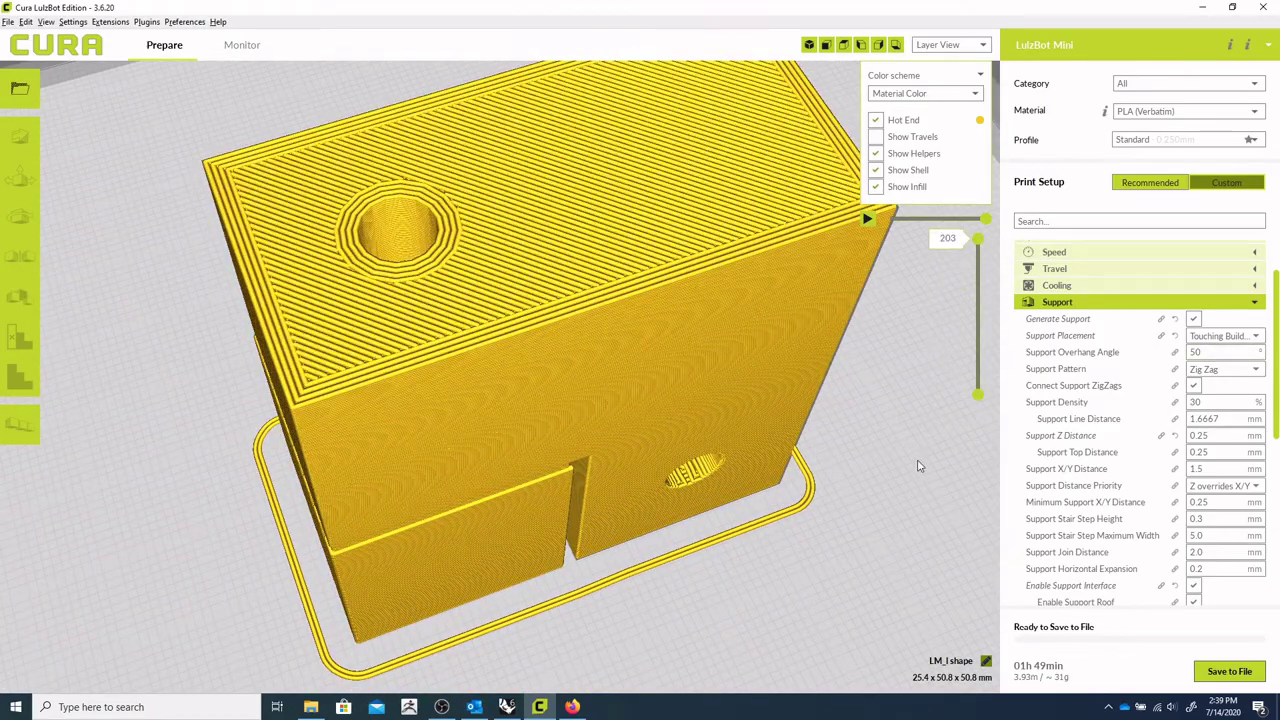
{"action": "right_click_drag", "start_coordinate": [913, 457], "coordinate": [450, 385]}
{"action": "scroll", "coordinate": [394, 370], "scroll_direction": "down", "scroll_amount": 5}
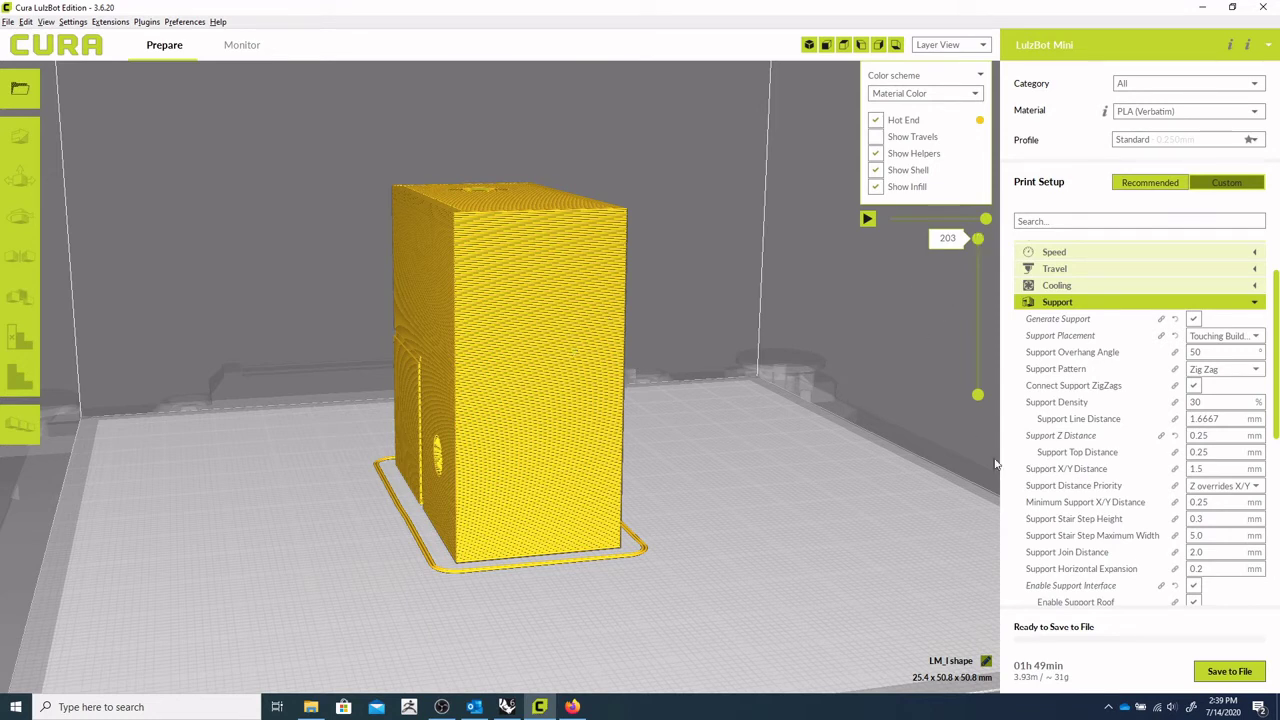
Return to Solid View and select the bracket
{"action": "left_click", "coordinate": [935, 45]}
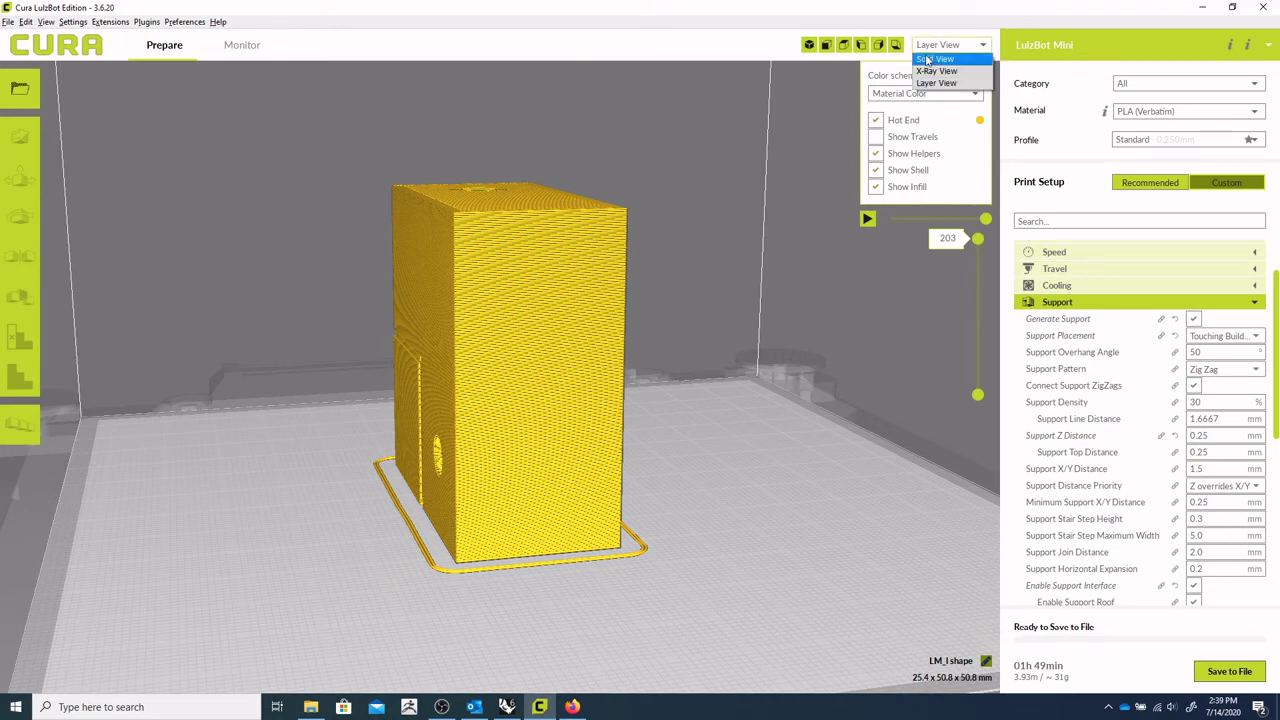
{"action": "left_click", "coordinate": [935, 59]}
{"action": "left_click", "coordinate": [611, 329]}
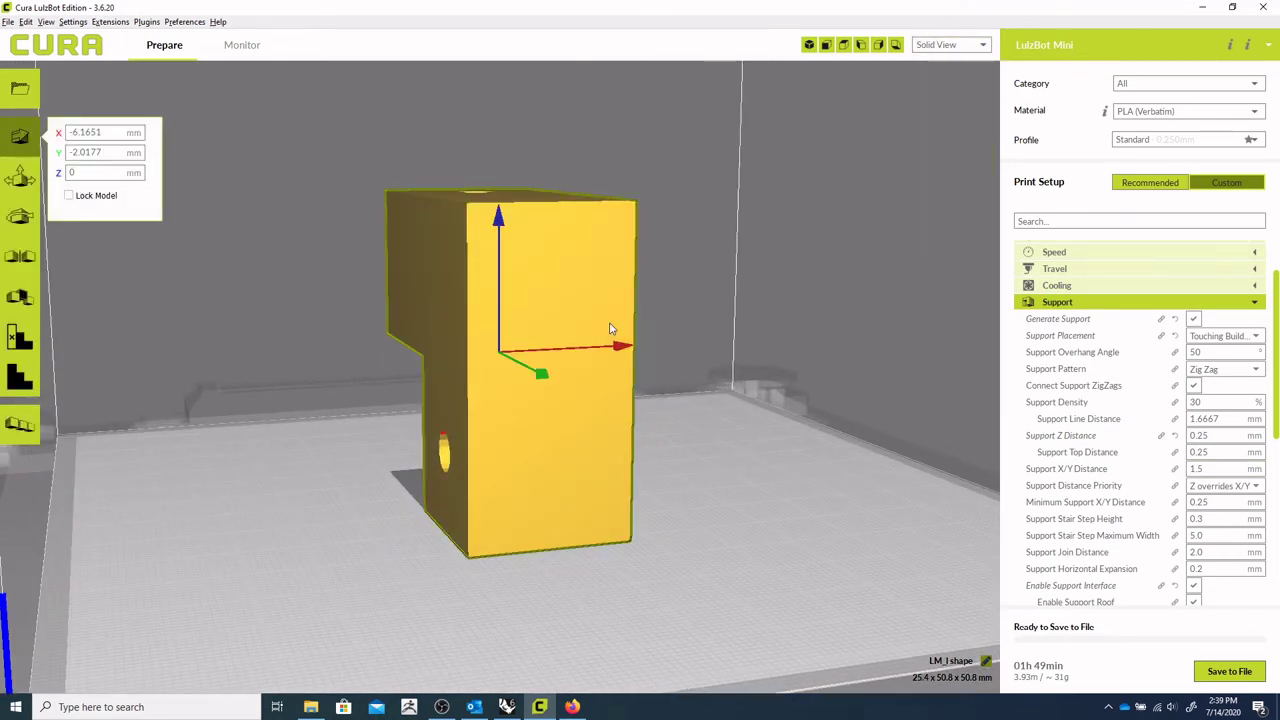
Rotate the bracket about 60° and lay it flat, then check its underside
{"action": "left_click", "coordinate": [18, 218]}
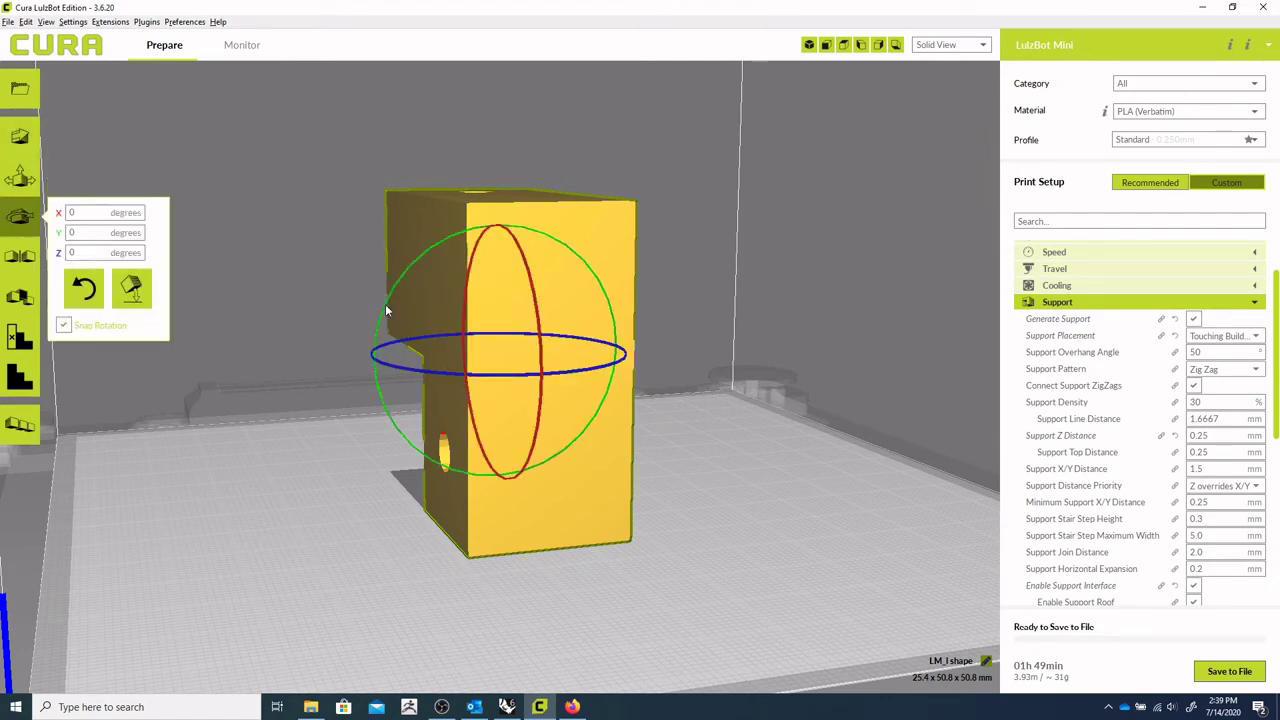
{"action": "left_click_drag", "start_coordinate": [385, 310], "coordinate": [469, 457]}
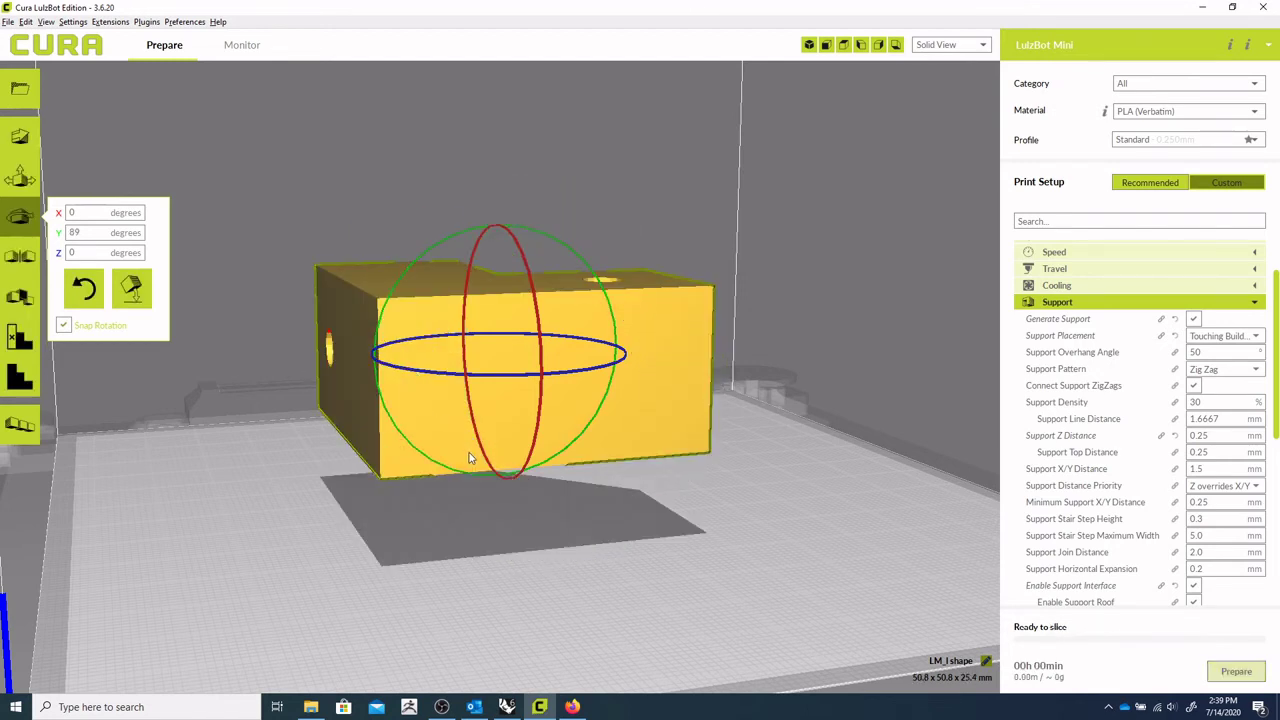
{"action": "left_click", "coordinate": [142, 287]}
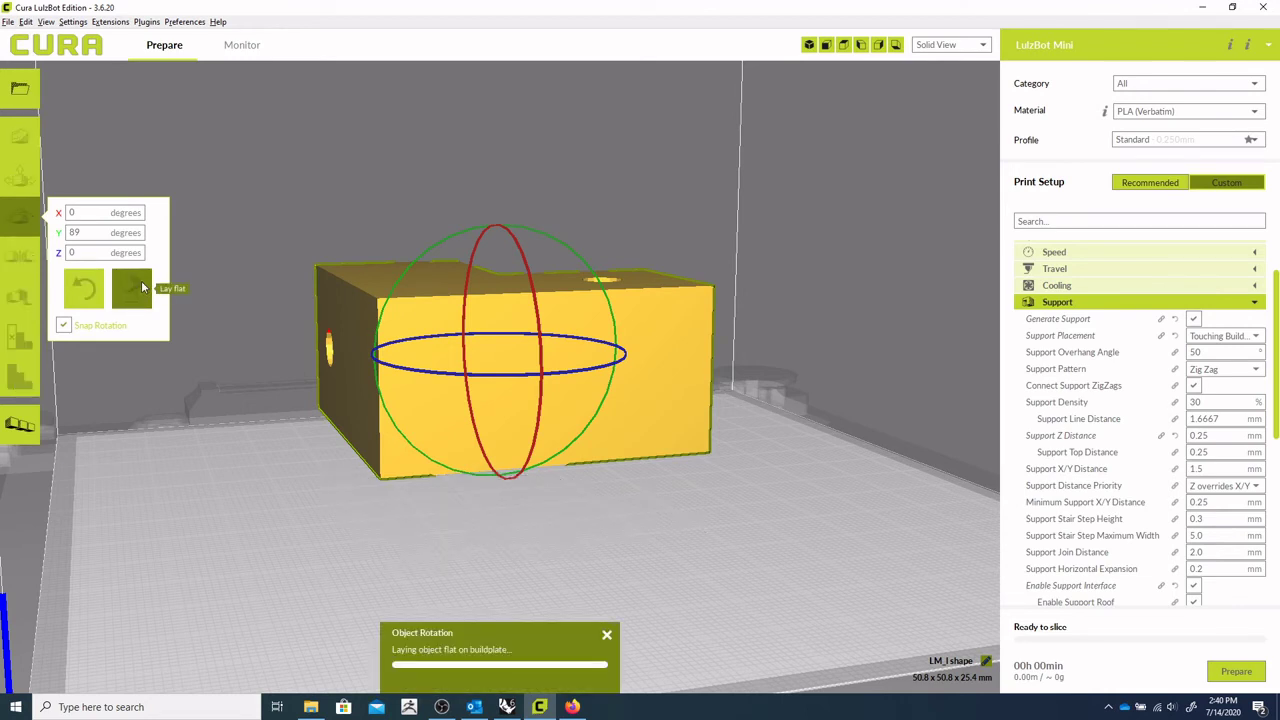
{"action": "left_click", "coordinate": [353, 548]}
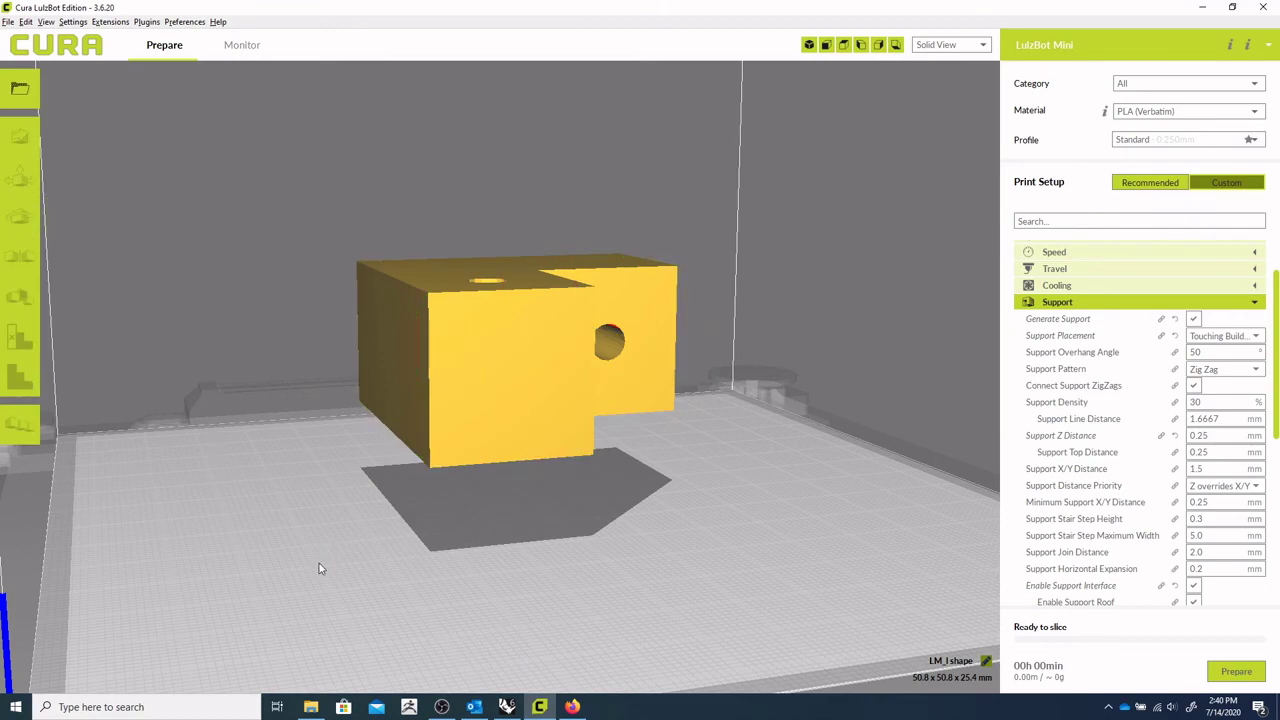
{"action": "right_click_drag", "start_coordinate": [319, 568], "coordinate": [666, 572]}
{"action": "right_click_drag", "start_coordinate": [594, 552], "coordinate": [531, 549]}
Enable 'Automatically drop models to the build plate' so the bracket rests at Z 0
{"action": "left_click", "coordinate": [187, 22]}
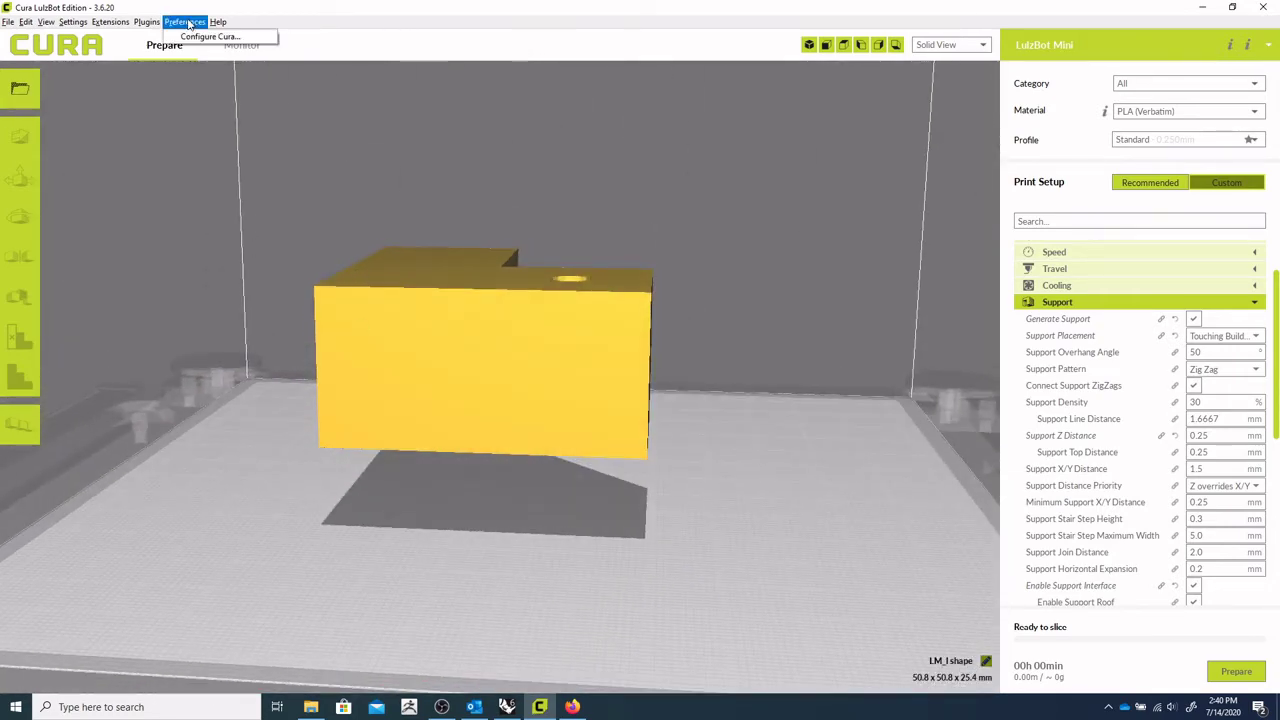
{"action": "left_click", "coordinate": [205, 36]}
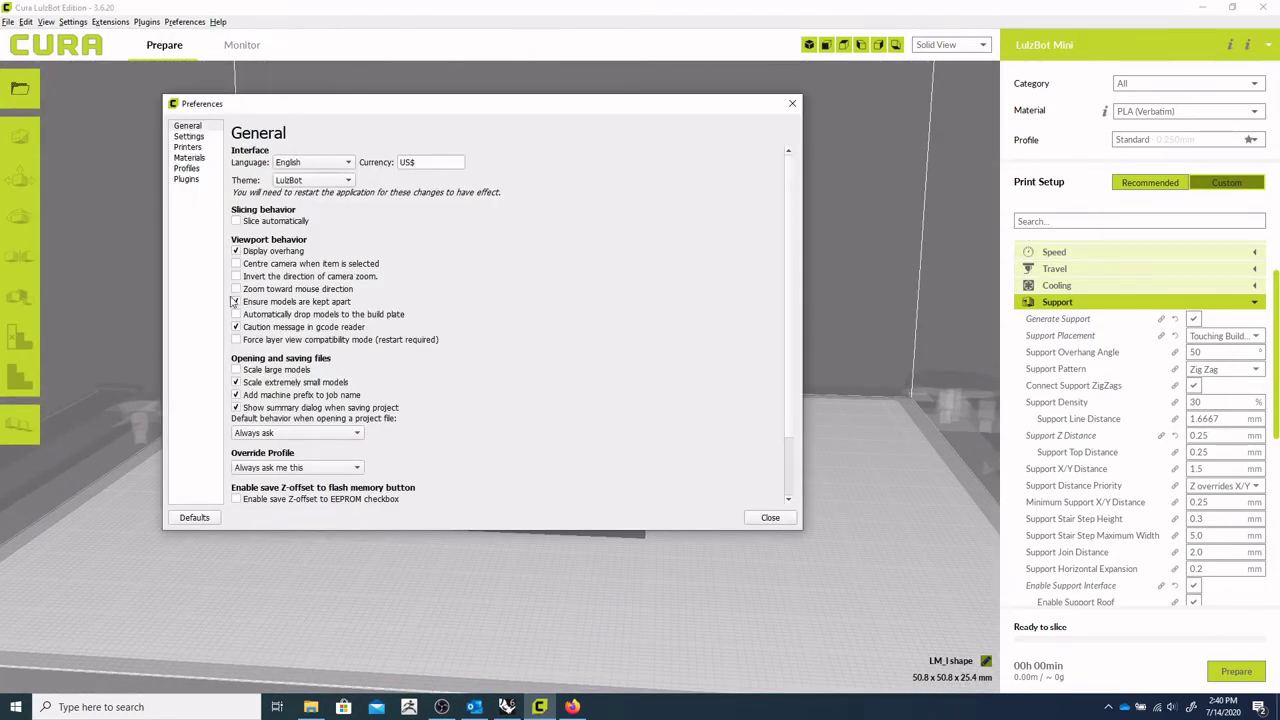
{"action": "left_click", "coordinate": [236, 315]}
{"action": "left_click", "coordinate": [769, 518]}
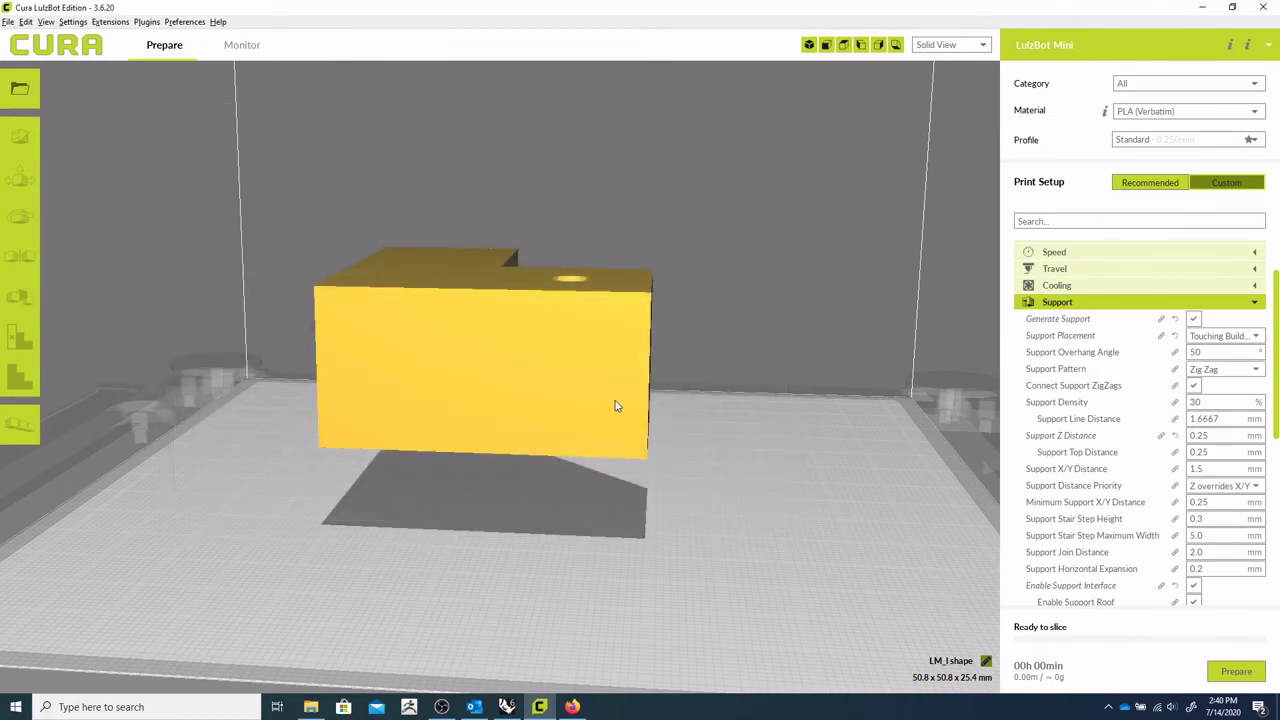
{"action": "left_click", "coordinate": [616, 399]}
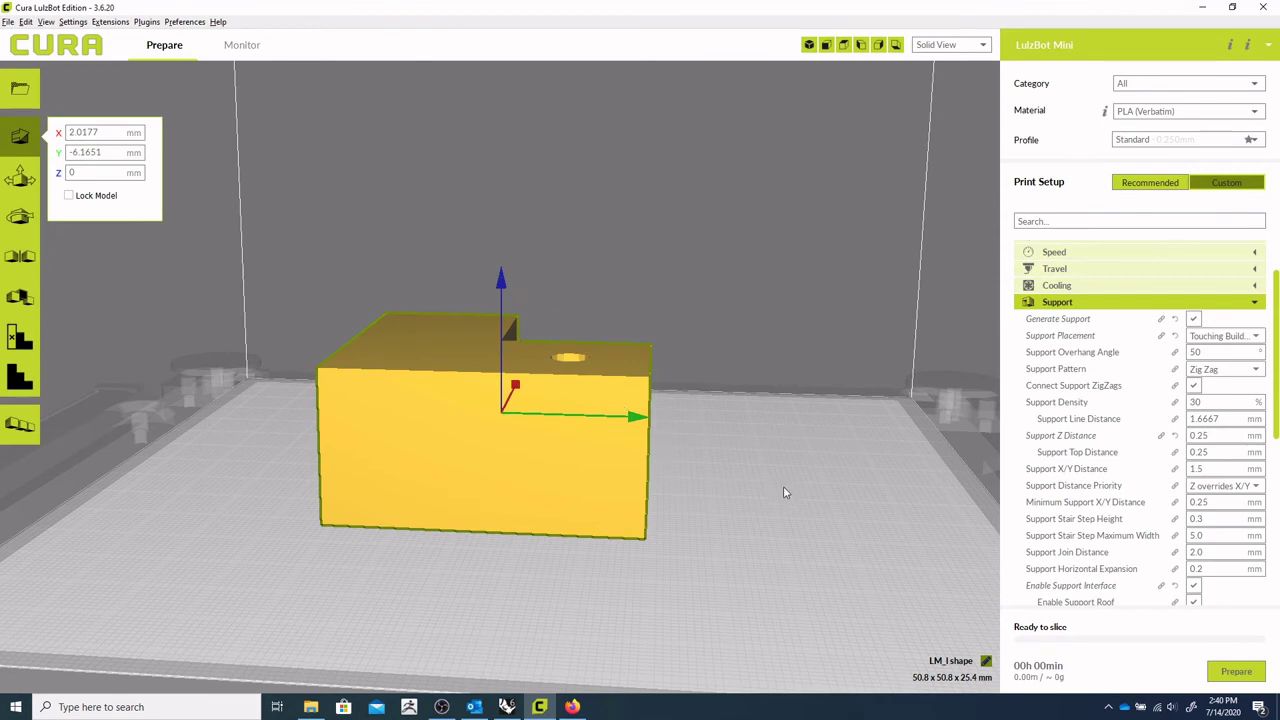
{"action": "right_click_drag", "start_coordinate": [797, 503], "coordinate": [760, 605]}
Slice the flat bracket and inspect its 101 layers in Layer View (01h 35min, ~25 g)
{"action": "left_click", "coordinate": [1257, 677]}
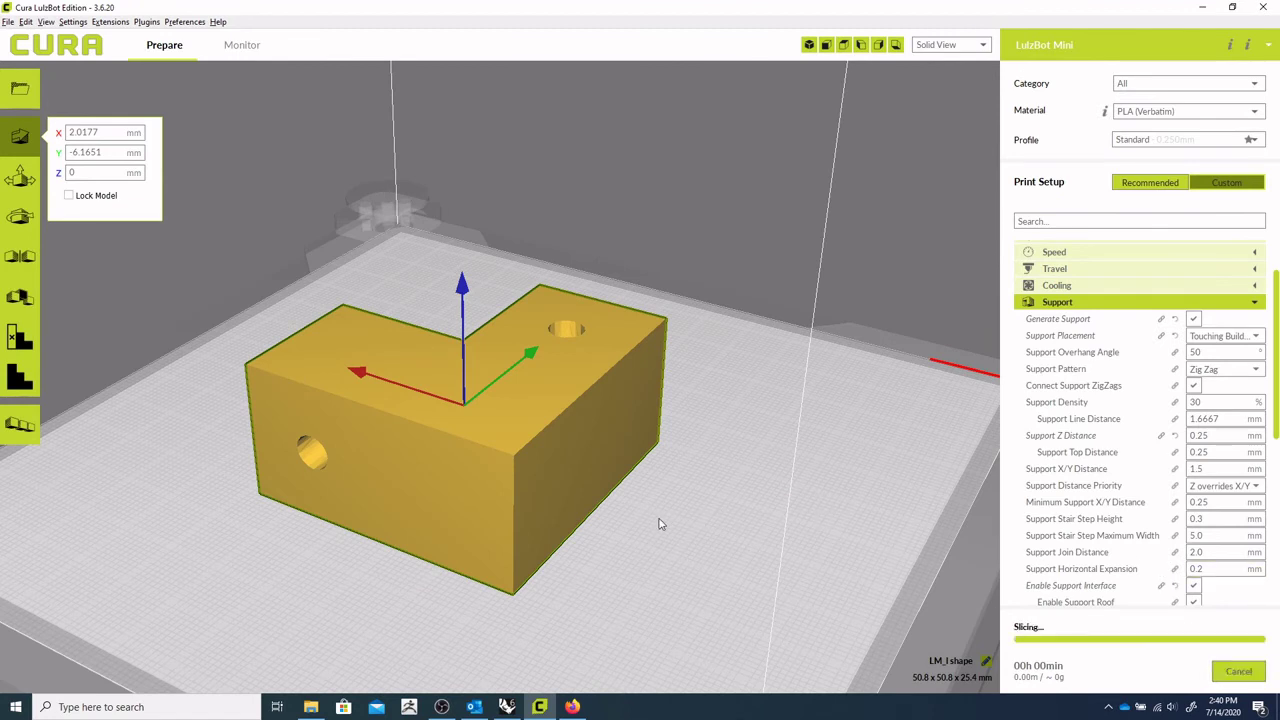
{"action": "left_click", "coordinate": [948, 45]}
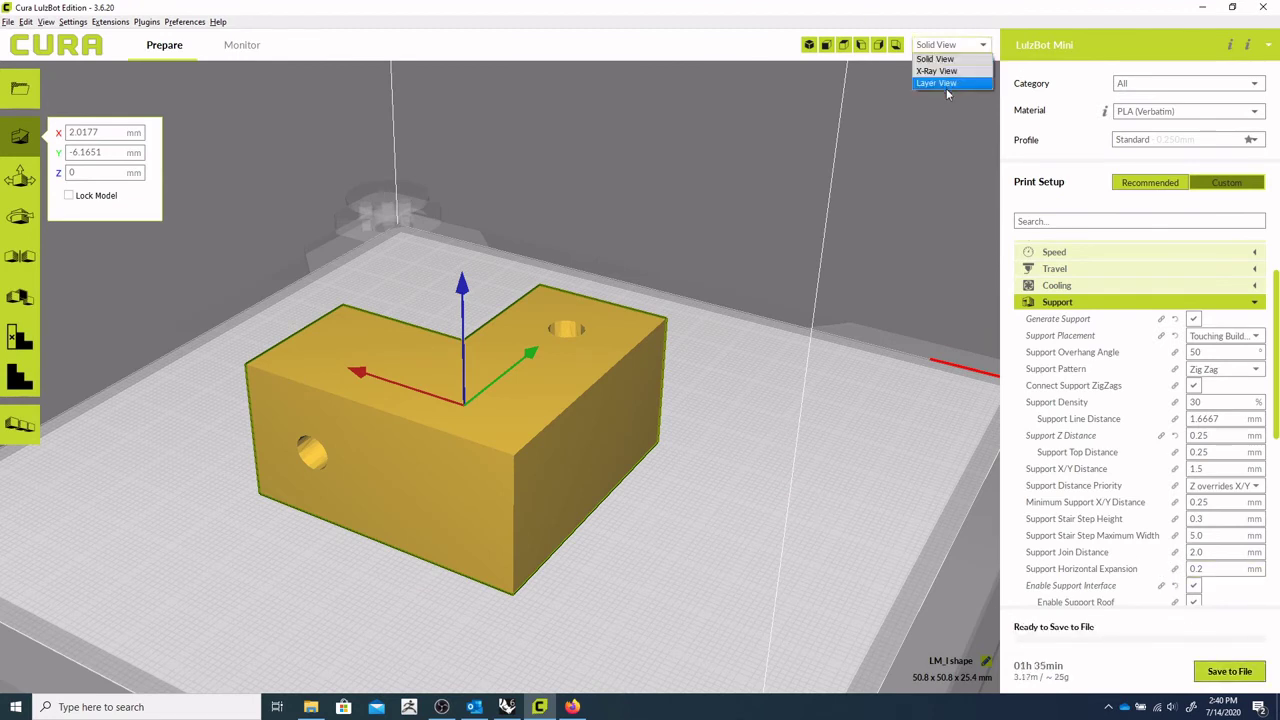
{"action": "left_click", "coordinate": [946, 84]}
{"action": "right_click_drag", "start_coordinate": [660, 527], "coordinate": [723, 558]}
{"action": "right_click_drag", "start_coordinate": [262, 455], "coordinate": [679, 338]}
{"action": "right_click_drag", "start_coordinate": [788, 426], "coordinate": [620, 420]}
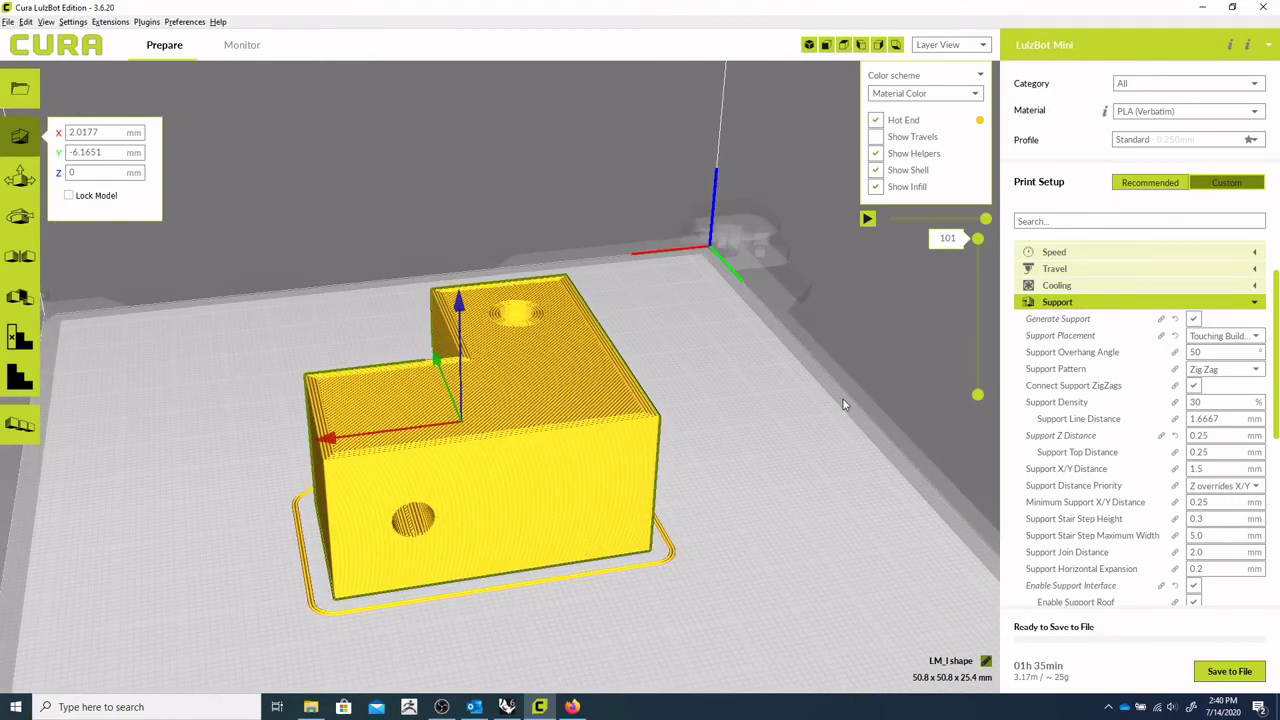
{"action": "right_click_drag", "start_coordinate": [680, 477], "coordinate": [727, 445]}
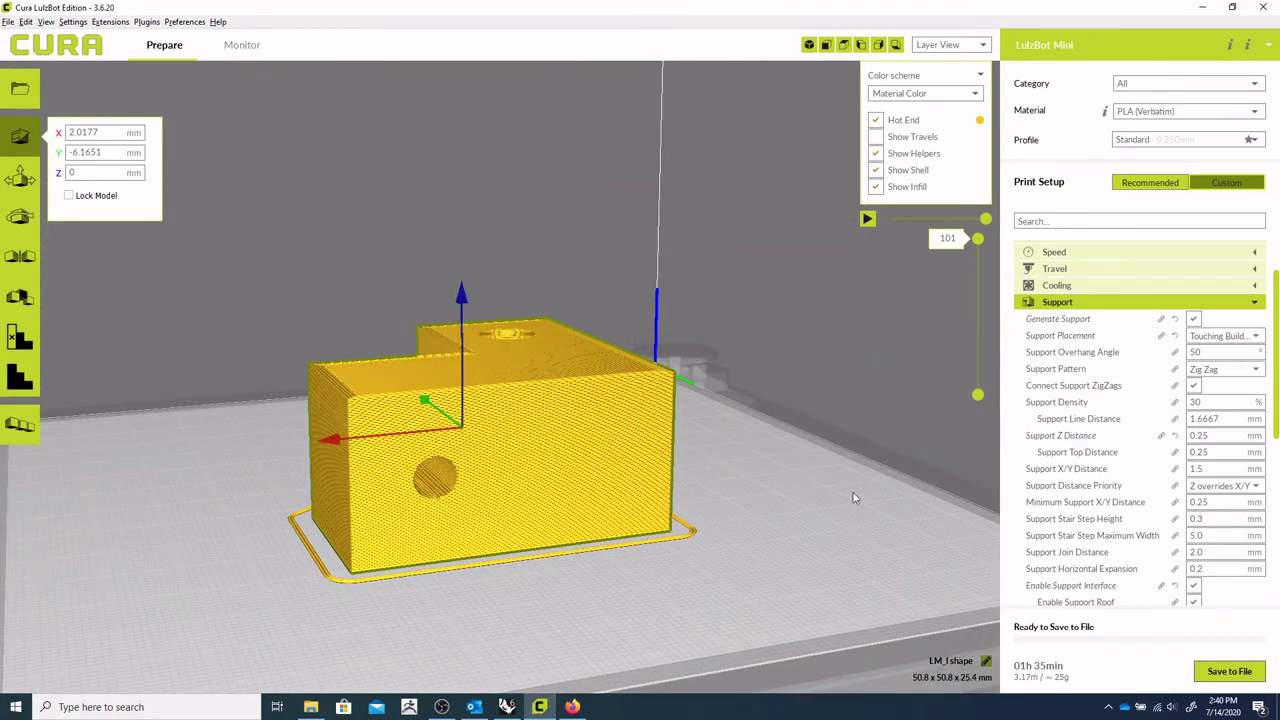
{"action": "right_click_drag", "start_coordinate": [650, 576], "coordinate": [590, 565]}
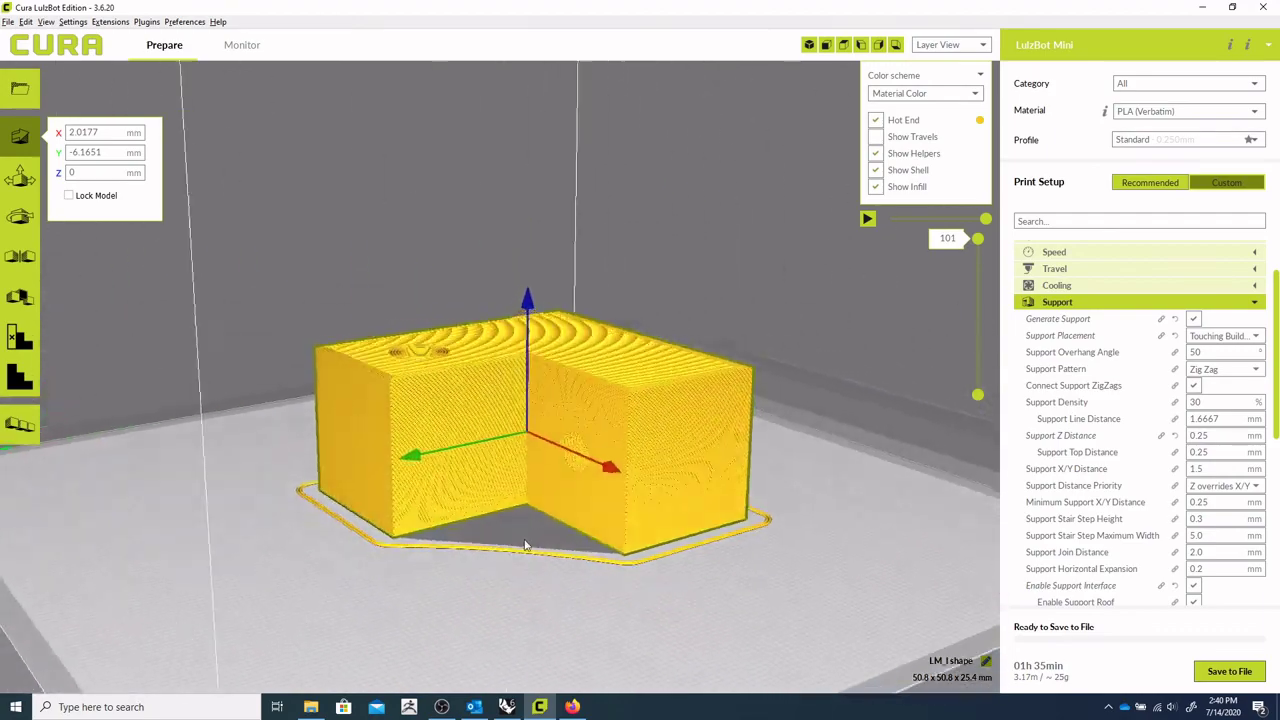